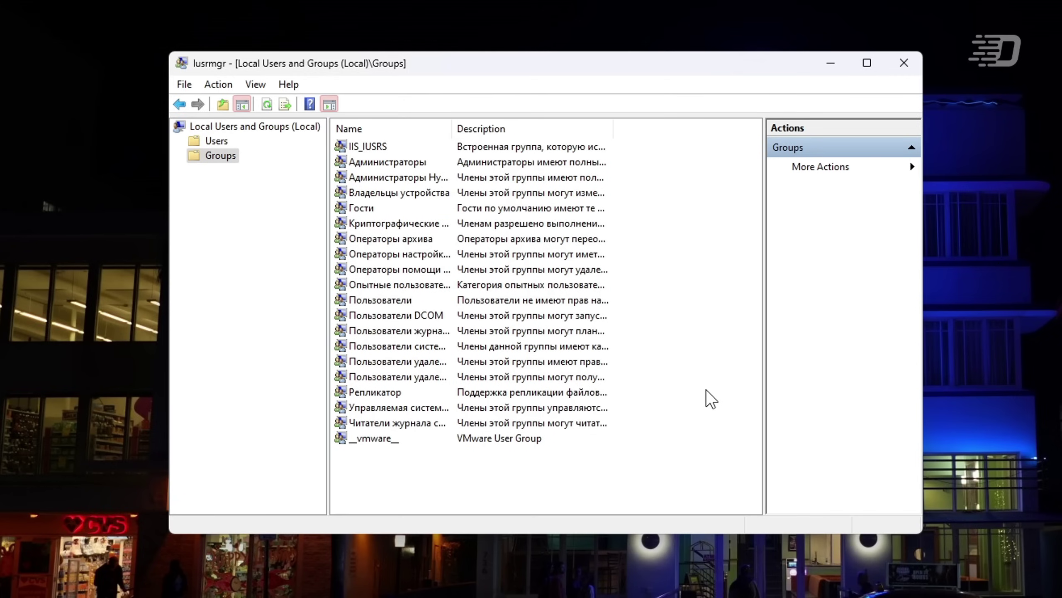
- Read the Администраторы group's description, then open the Пользователи group's properties
double_click(361, 162)
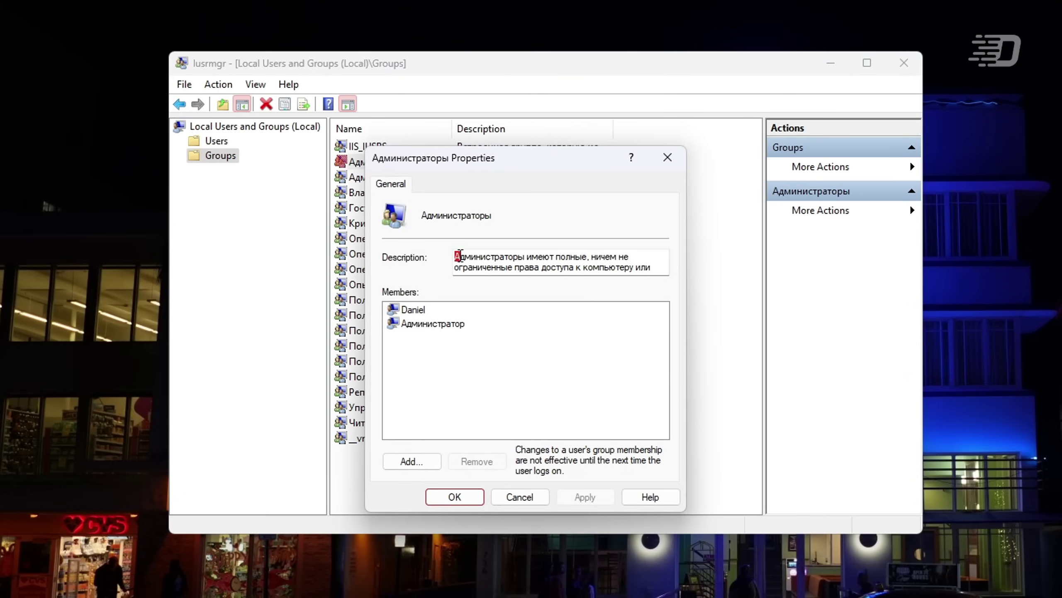
drag(460, 254, 645, 289)
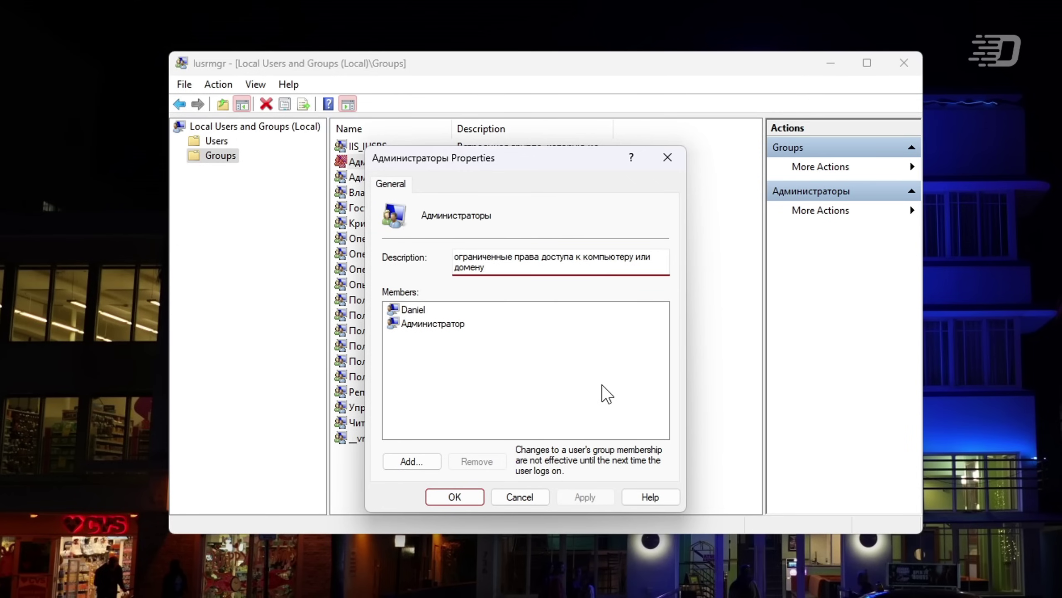
key(Escape)
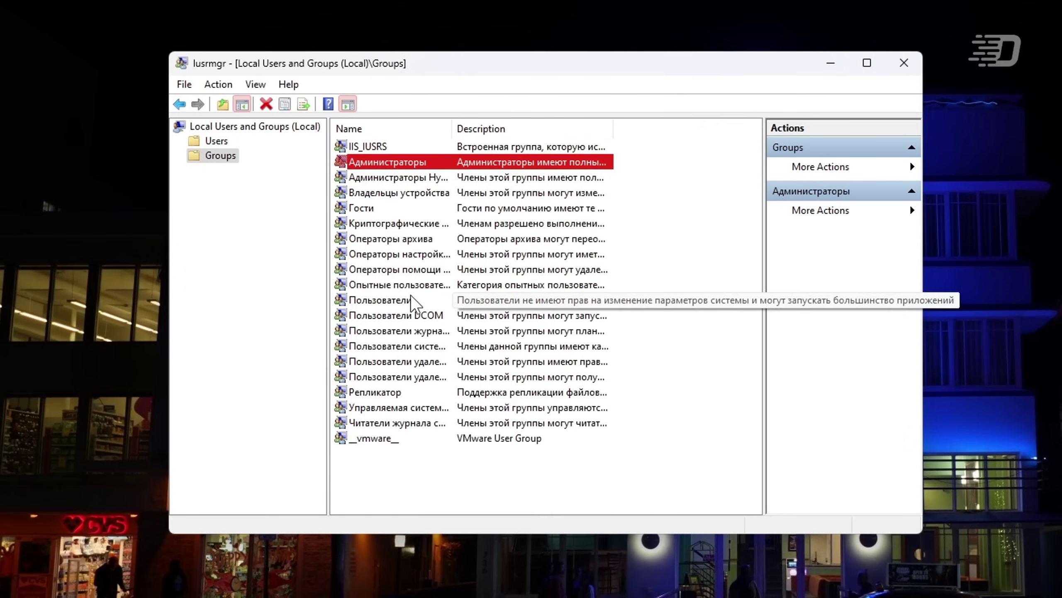
click(384, 300)
double_click(386, 300)
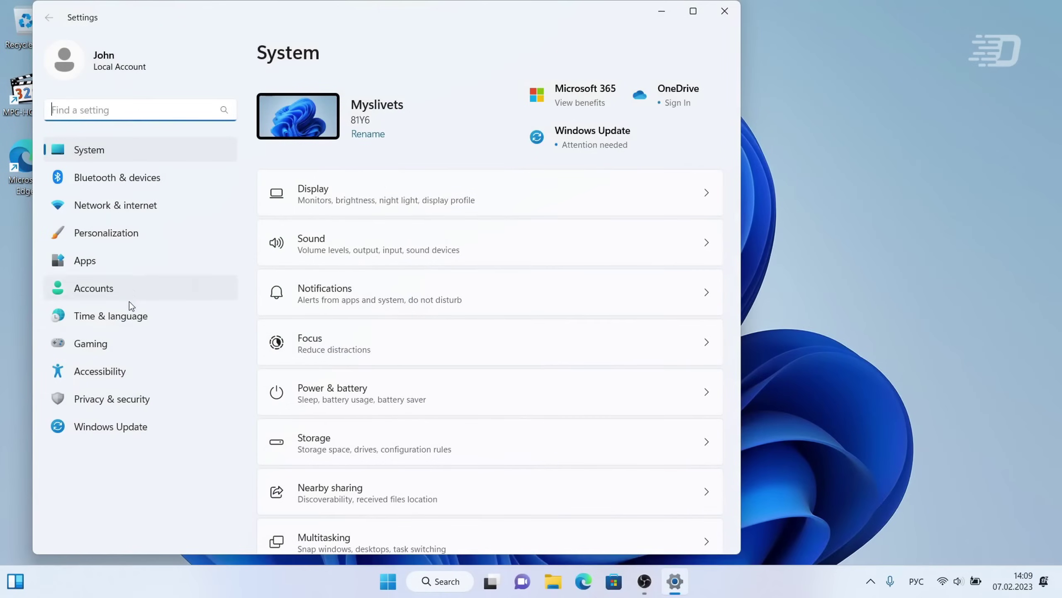
- Go to Accounts > Sign-in options and start adding a Password
click(130, 293)
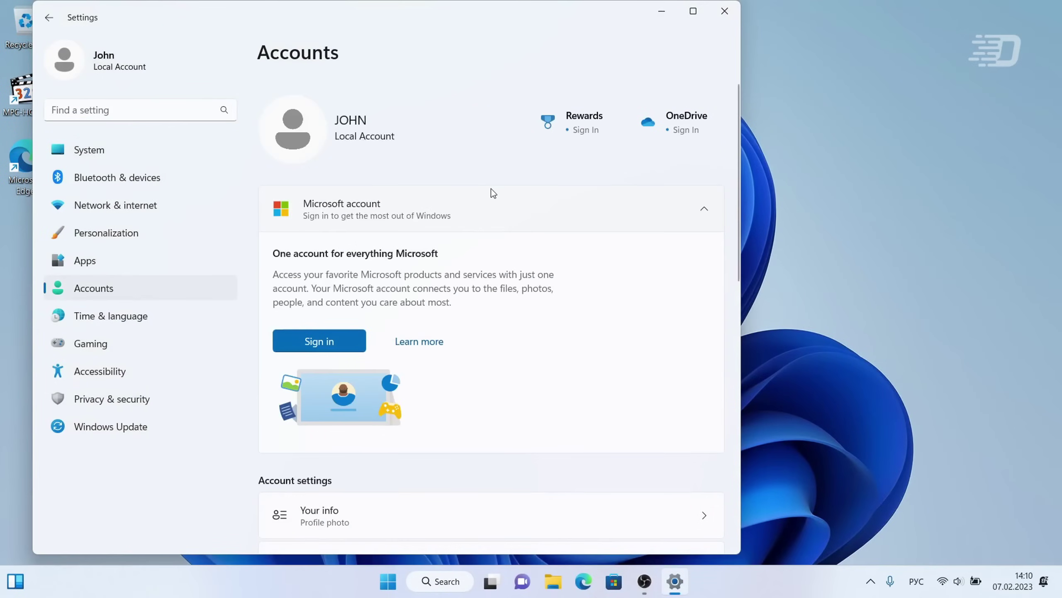
scroll(491, 188, down, 10)
click(363, 144)
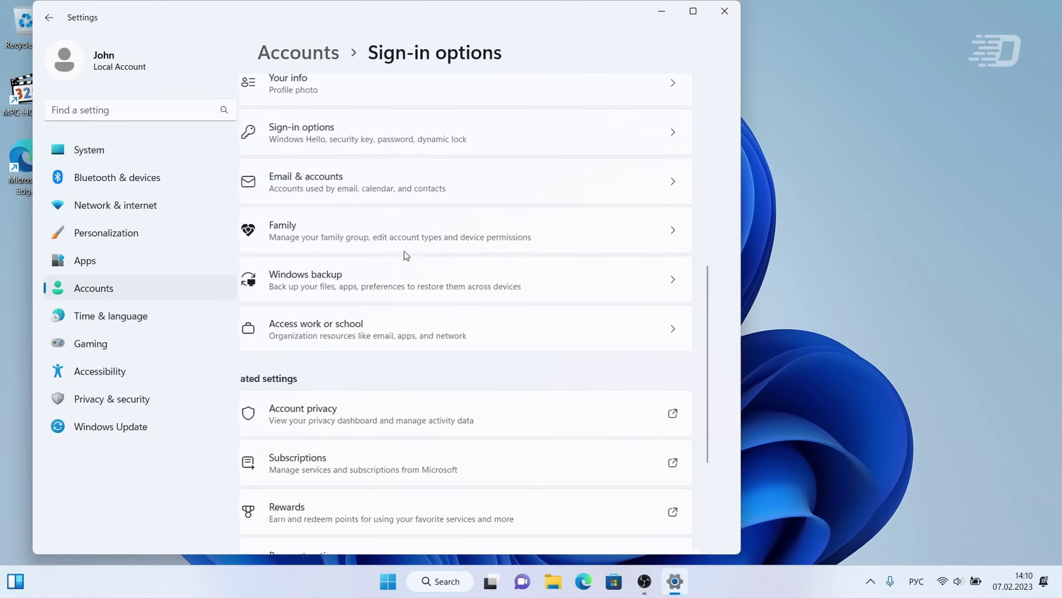
click(402, 312)
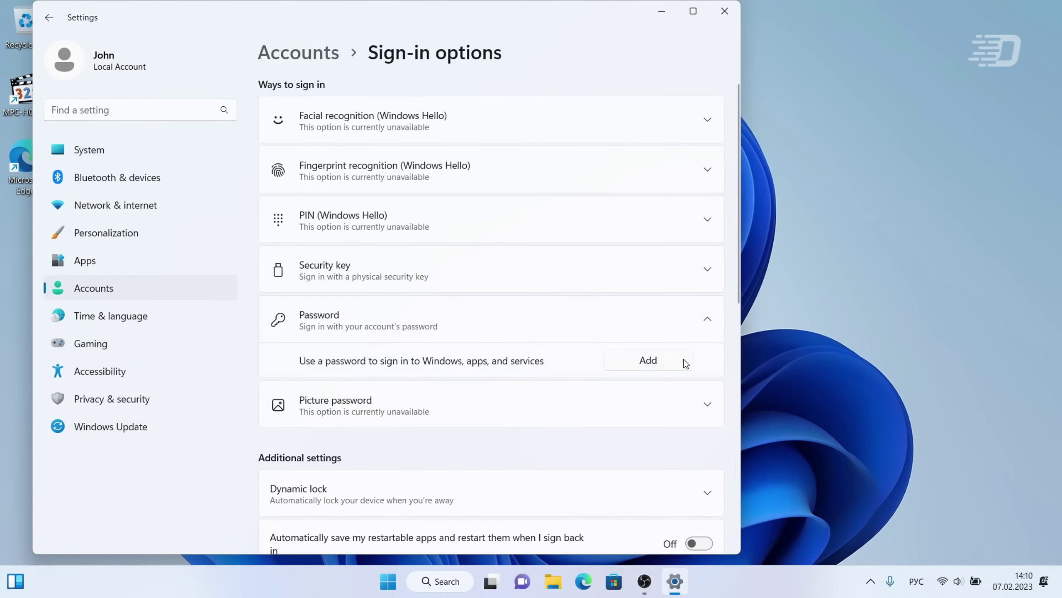
click(637, 363)
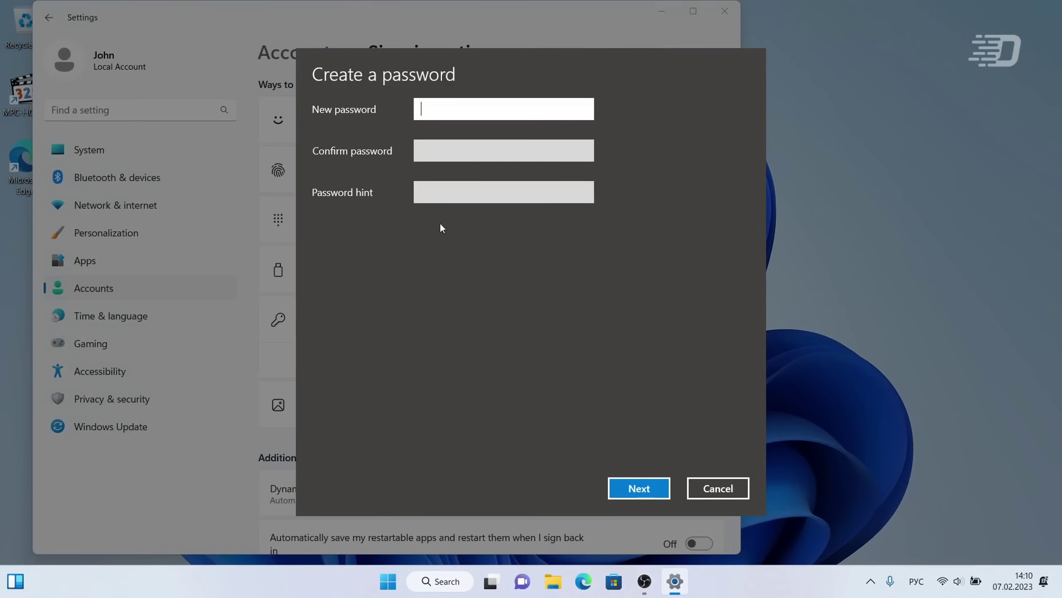
- Enter and confirm the new password, add a one-letter hint, and finish the wizard
click(557, 158)
text(123)
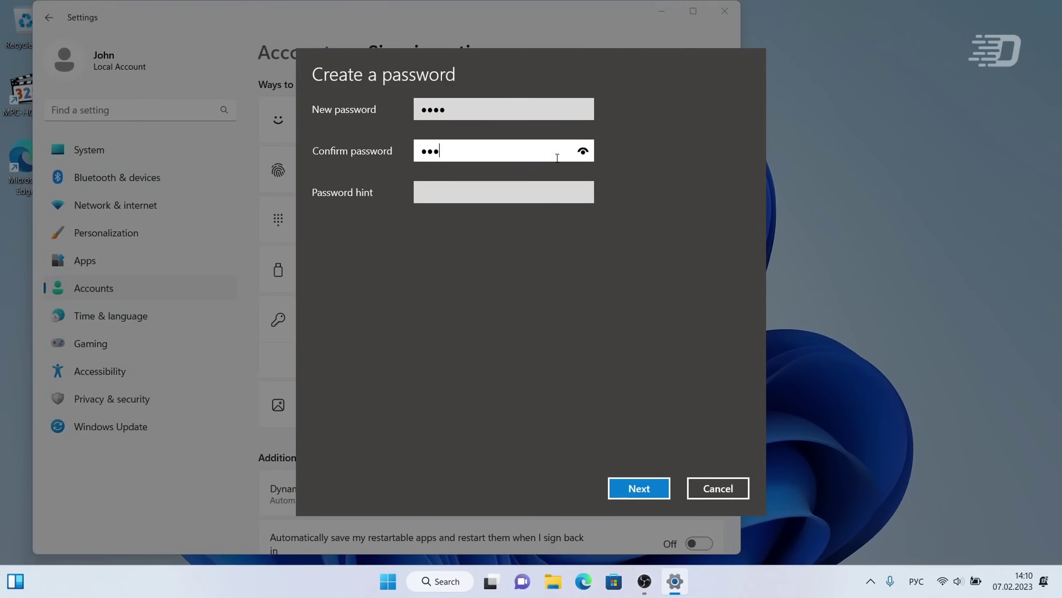
text(4)
key(Tab)
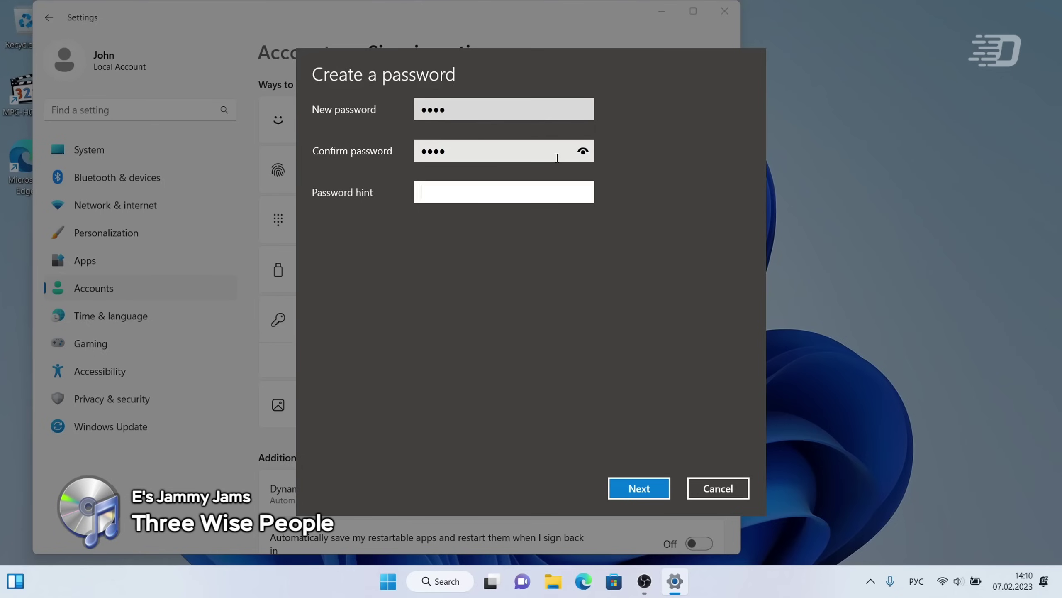
text(a)
click(639, 487)
click(639, 486)
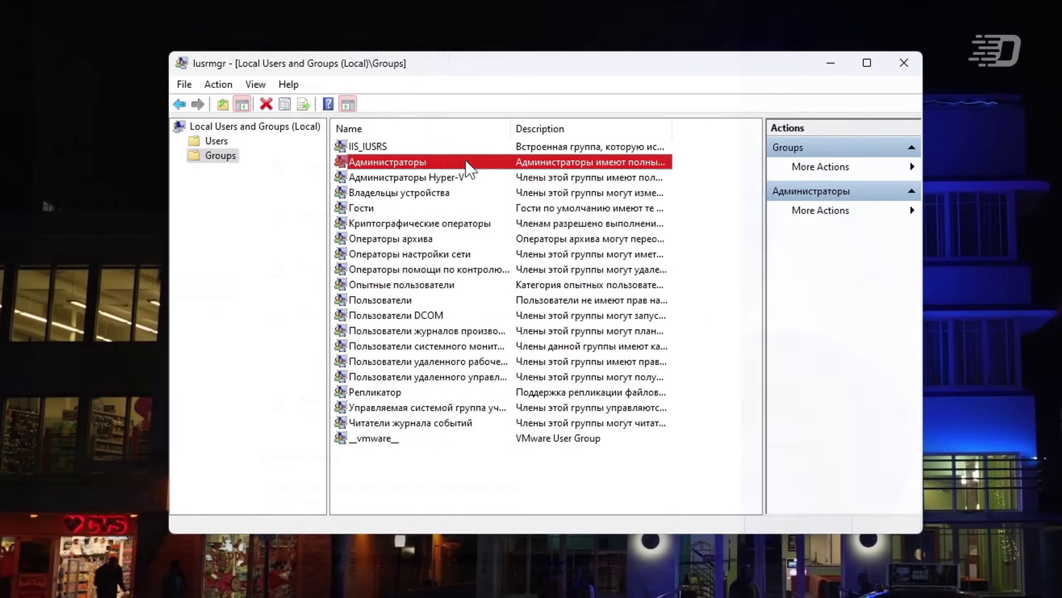
key(Down)
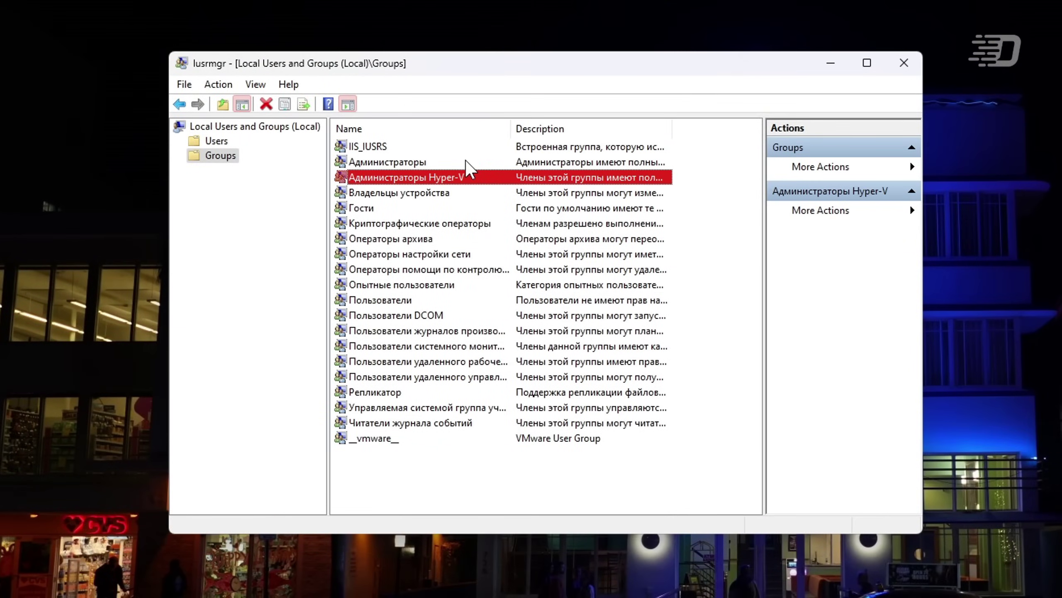
key(Down)
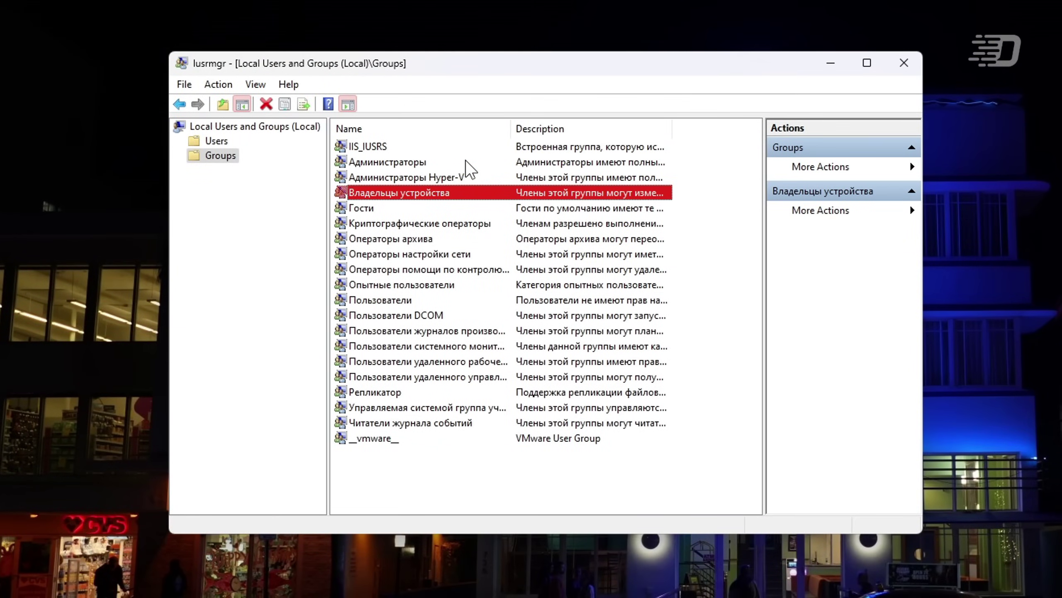
key(Down)
key(Down)
key(Down)
key(Down)
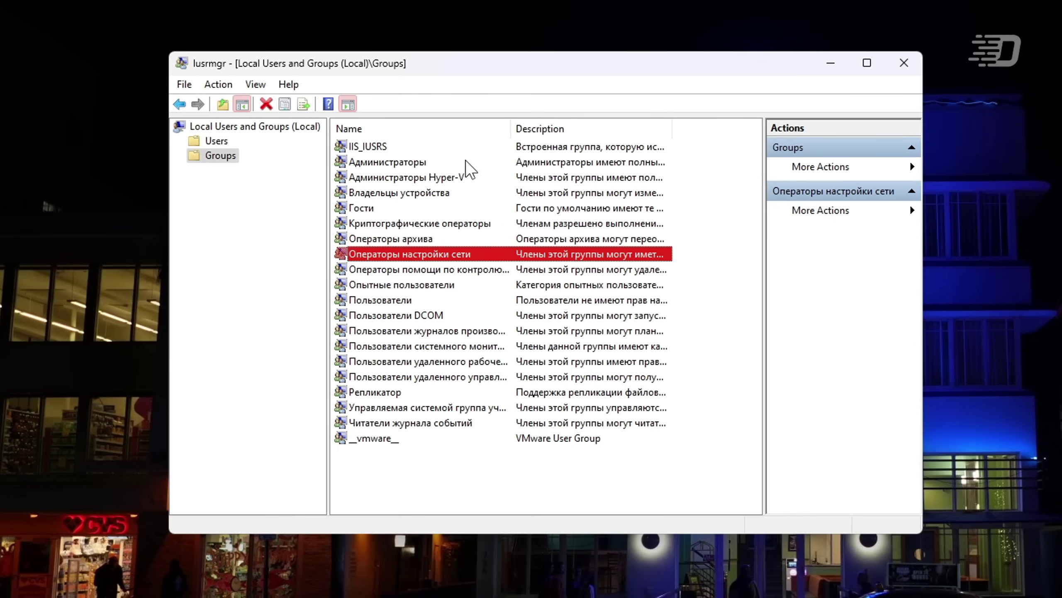
key(Down)
key(Down)
key(Down)
key(Down)
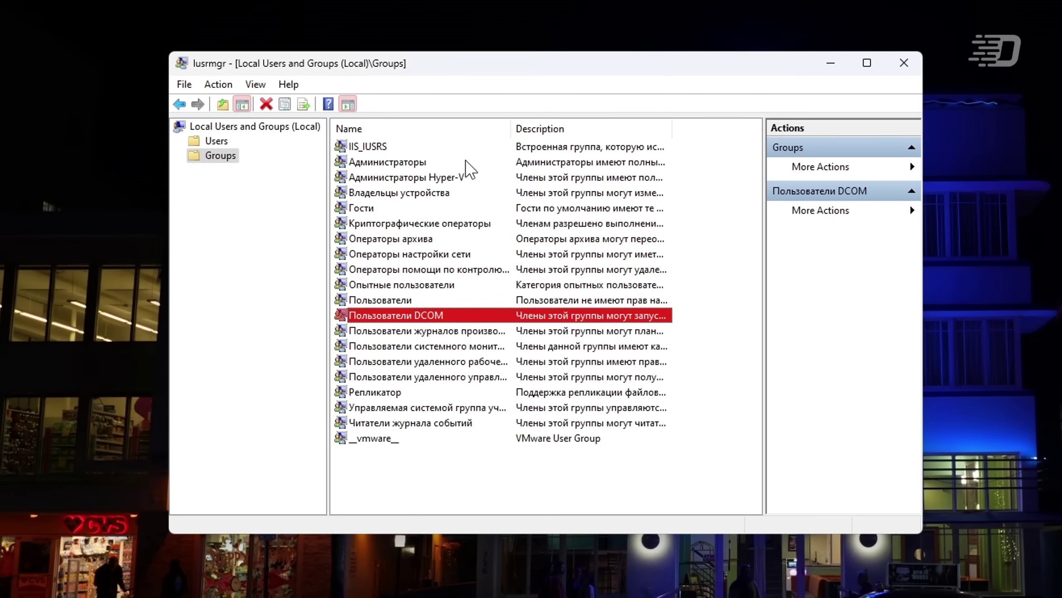
key(Down)
key(Down)
key(Down)
key(Down)
key(Down)
key(Down)
key(Down)
key(Down)
key(Up)
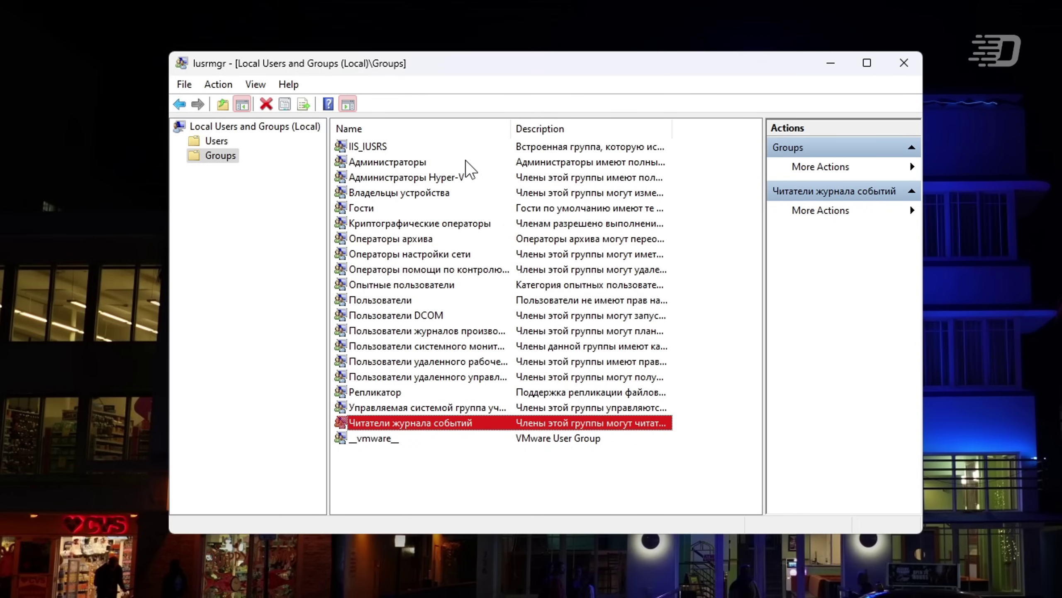
key(Up)
key(Up)
key(Up)
key(Up)
key(Up)
key(Up)
key(Up)
key(Up)
key(Up)
key(Up)
key(Up)
key(Up)
key(Up)
key(Up)
key(Up)
key(Up)
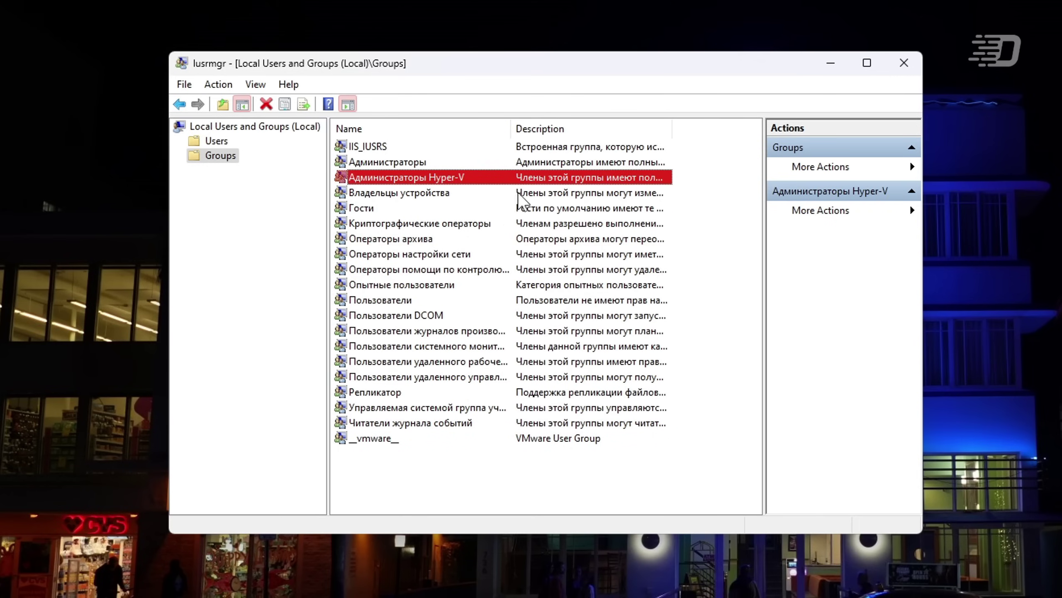
click(697, 256)
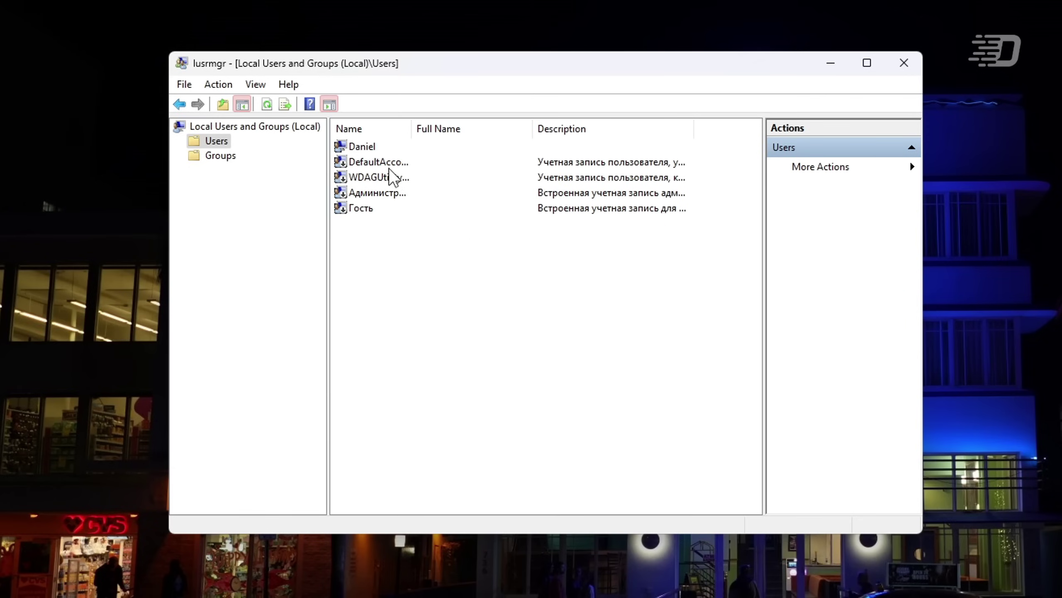
- View and close the DefaultAccount and WDAGUtilityAccount properties, then clear the selection
click(387, 163)
double_click(388, 163)
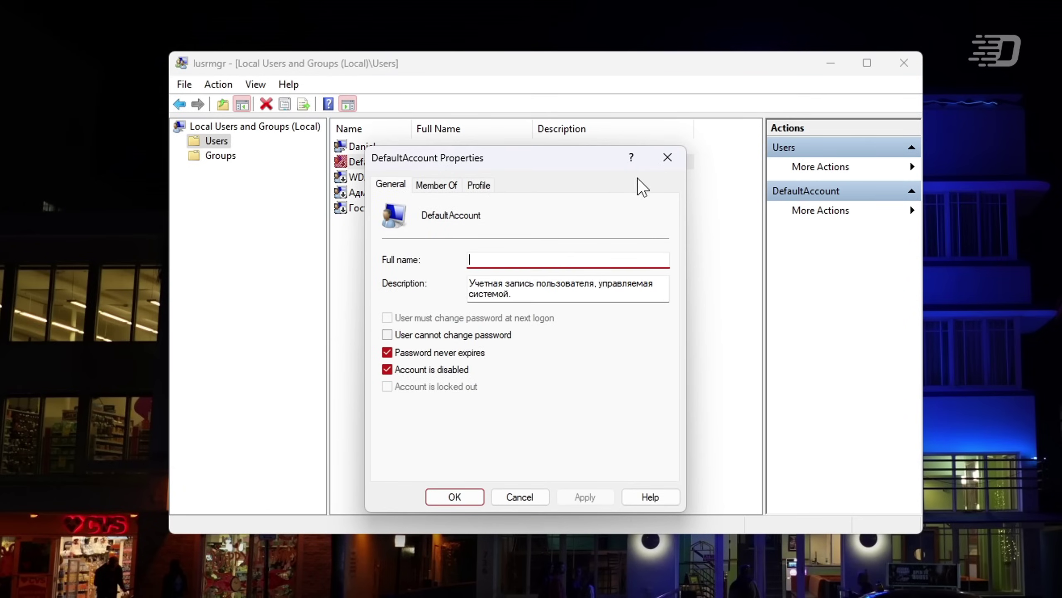
click(668, 159)
double_click(395, 178)
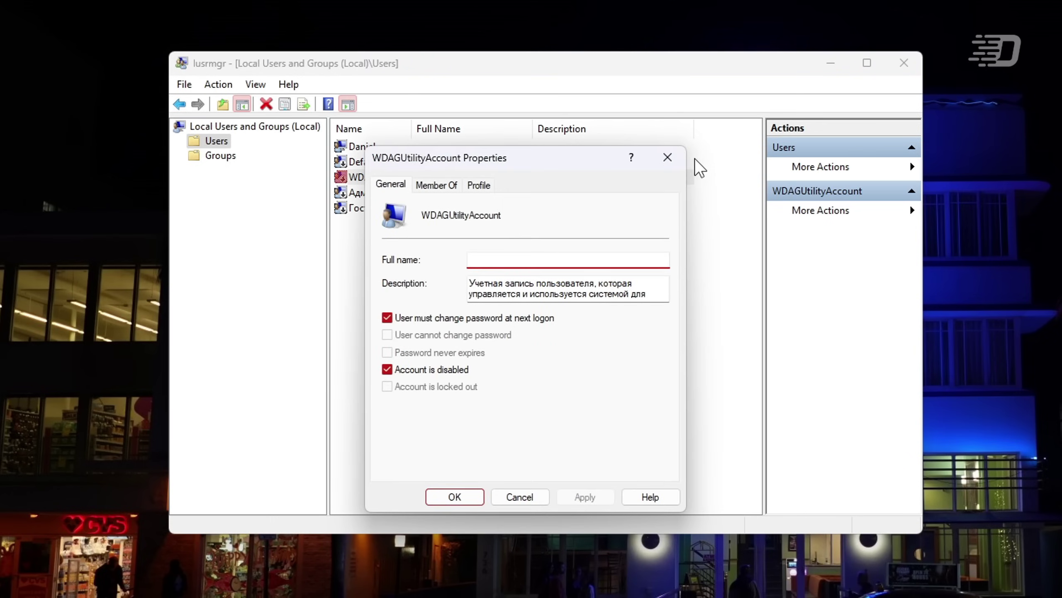
click(660, 163)
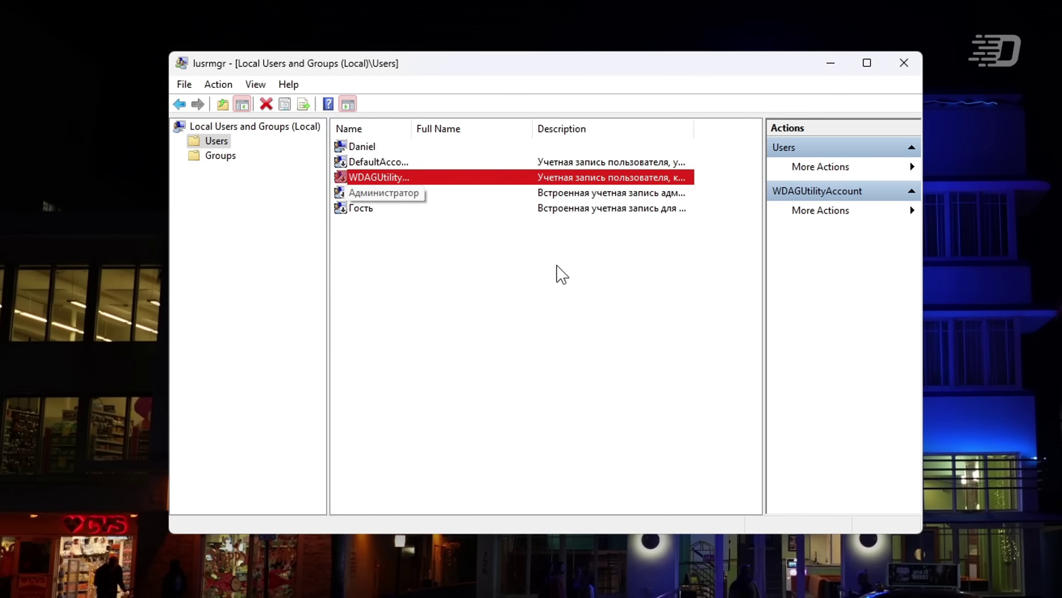
click(560, 274)
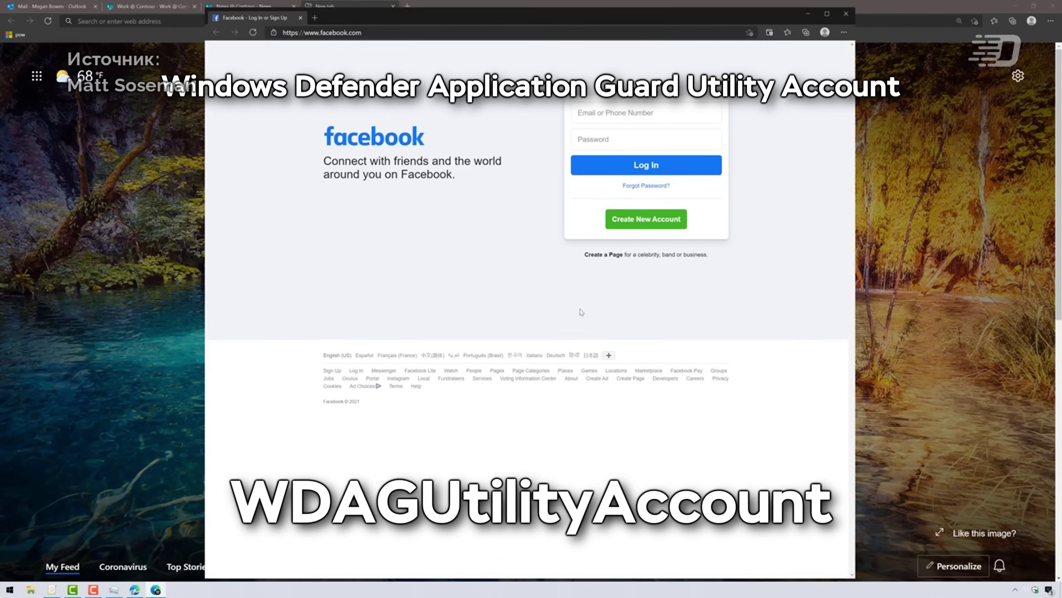
- Check running processes, close the isolated Facebook window, and open the phishing link in Application Guard
click(113, 589)
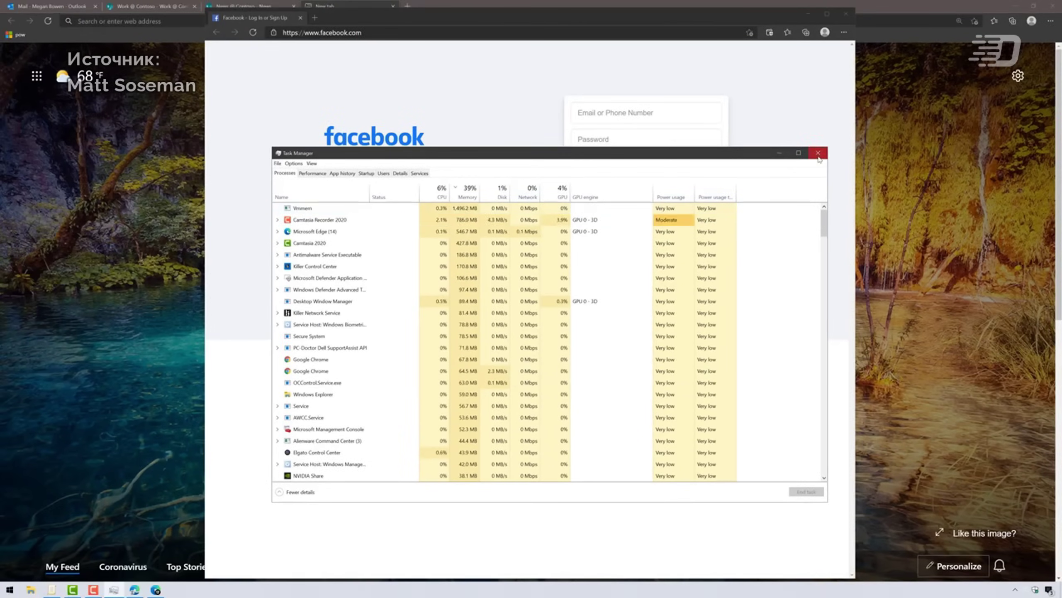
click(818, 153)
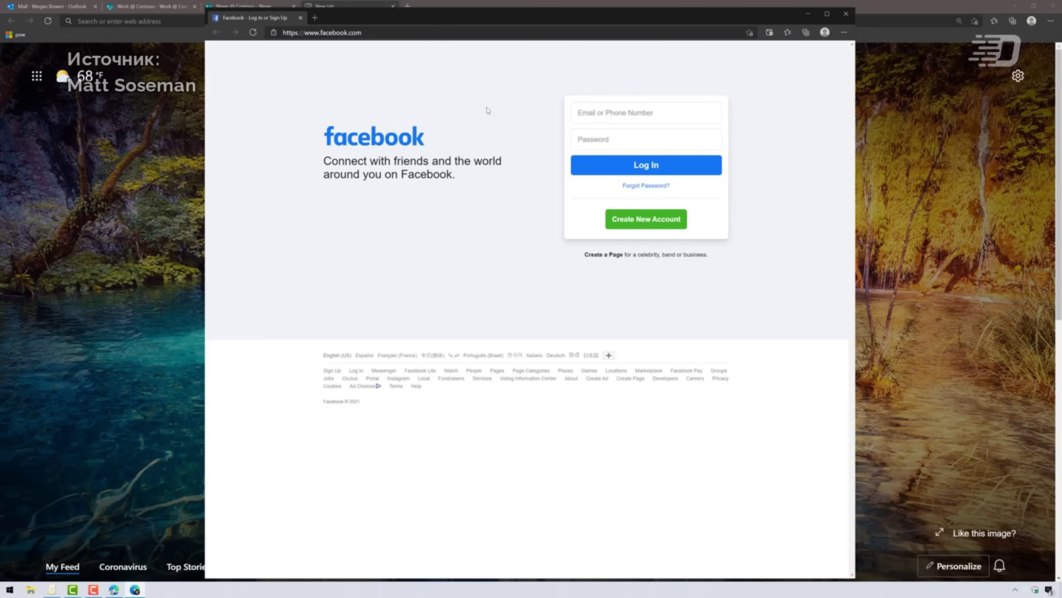
drag(516, 20, 528, 48)
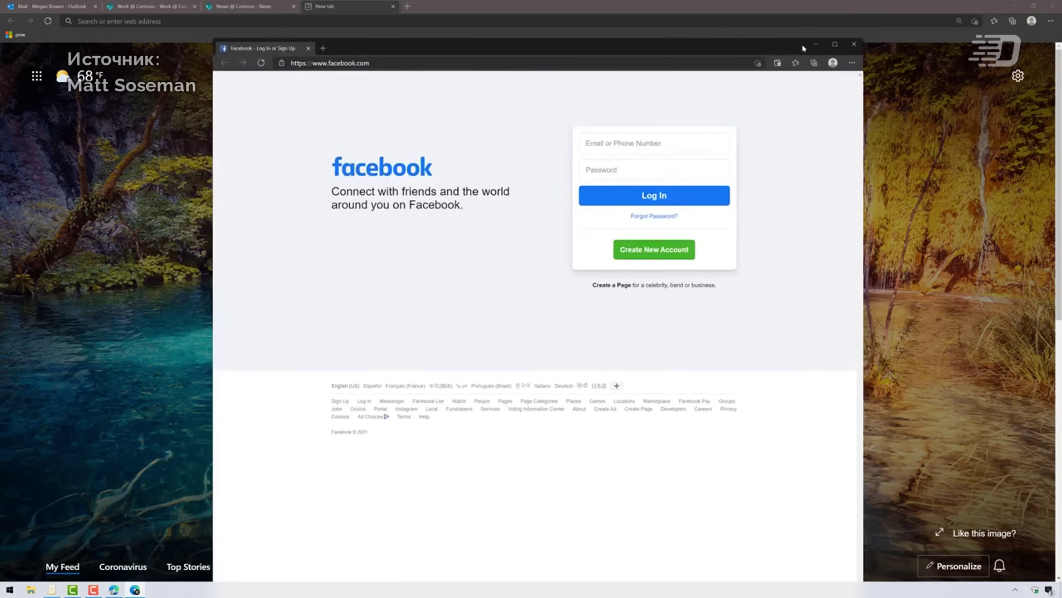
click(854, 45)
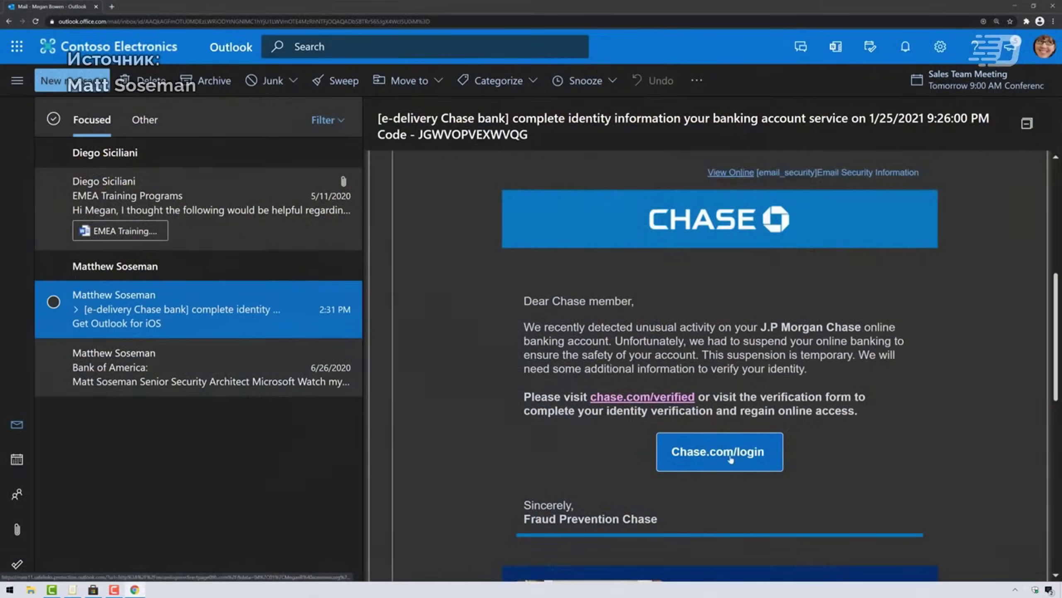
click(730, 457)
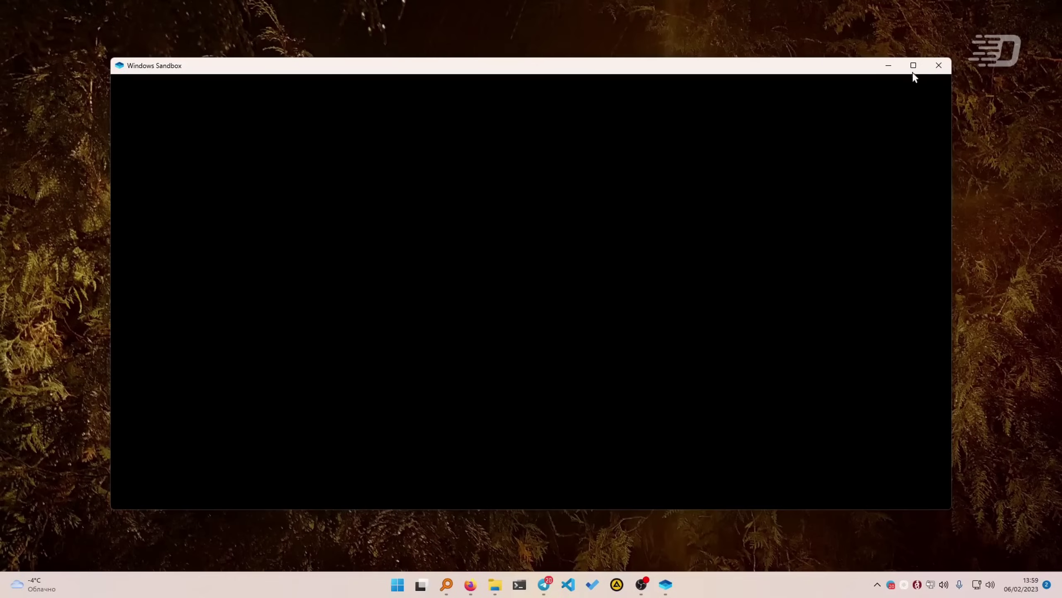
click(914, 71)
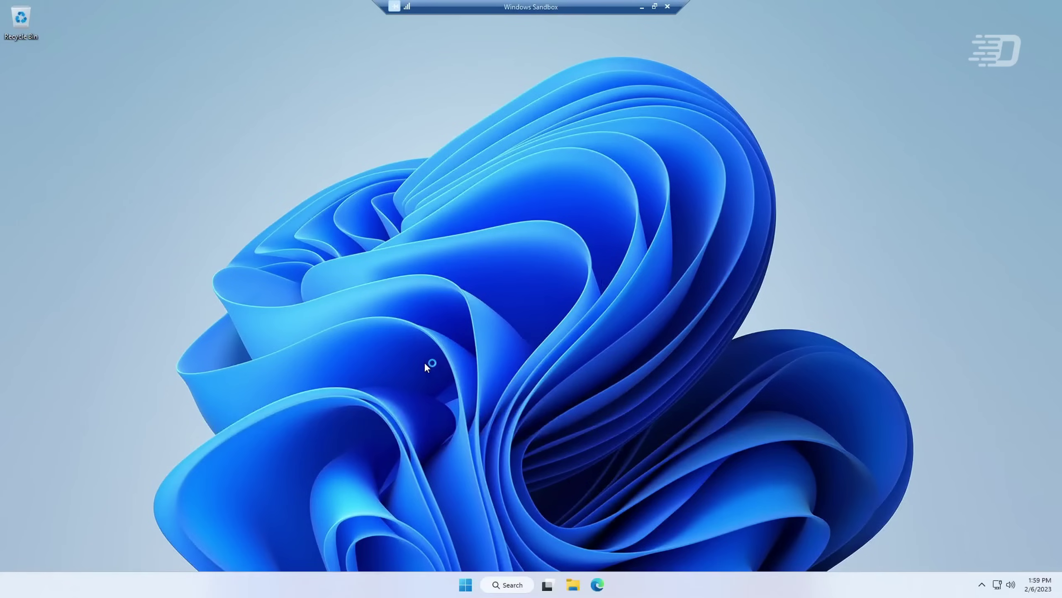
- Browse the sandbox's All apps list, then launch the pinned Edge shortcut, which fails
click(465, 585)
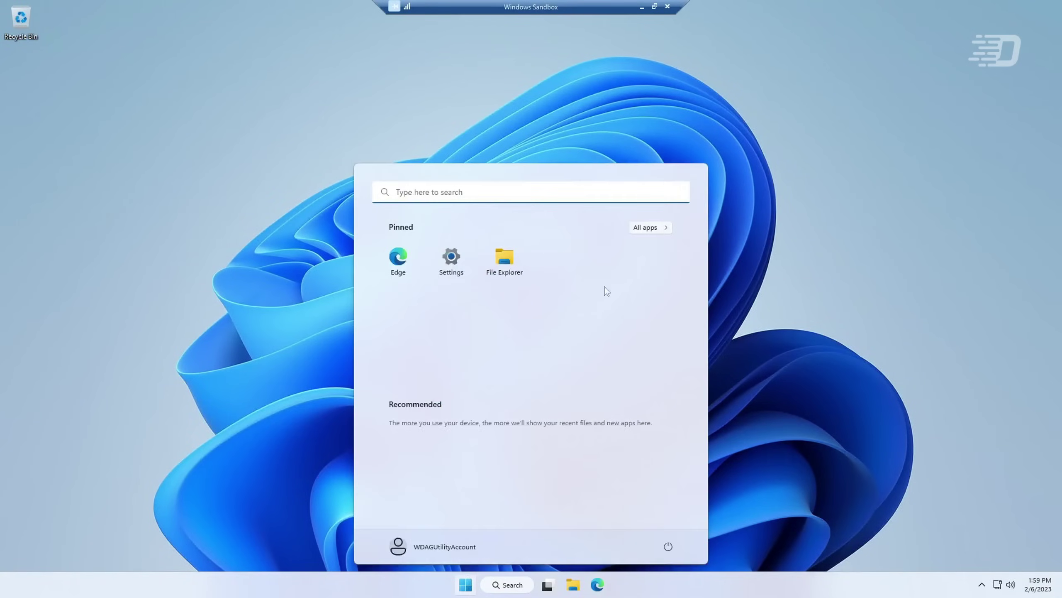
click(646, 228)
scroll(708, 281, down, 5)
scroll(694, 360, up, 5)
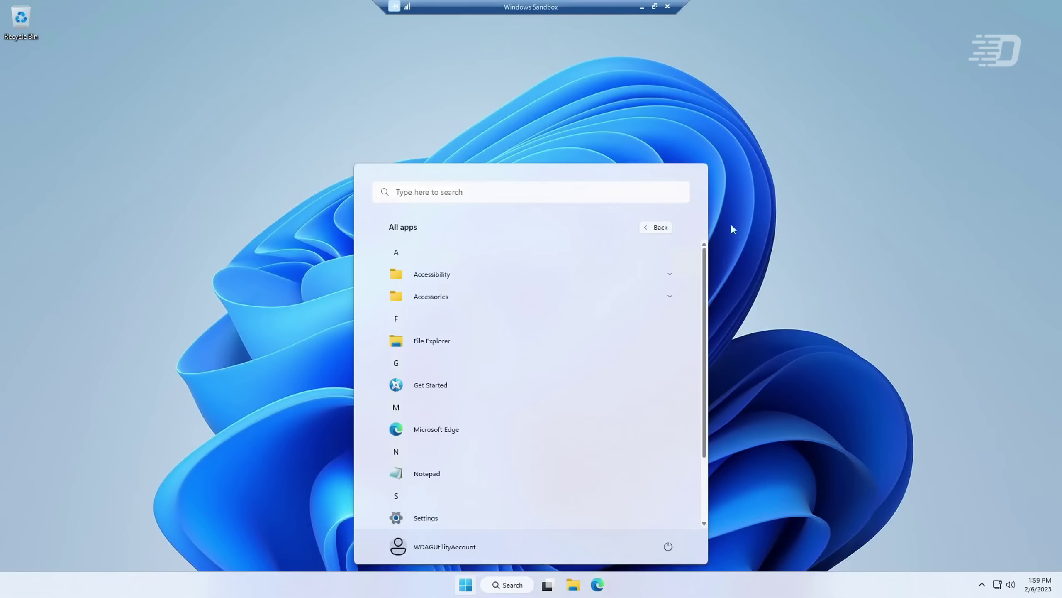
click(787, 325)
click(606, 585)
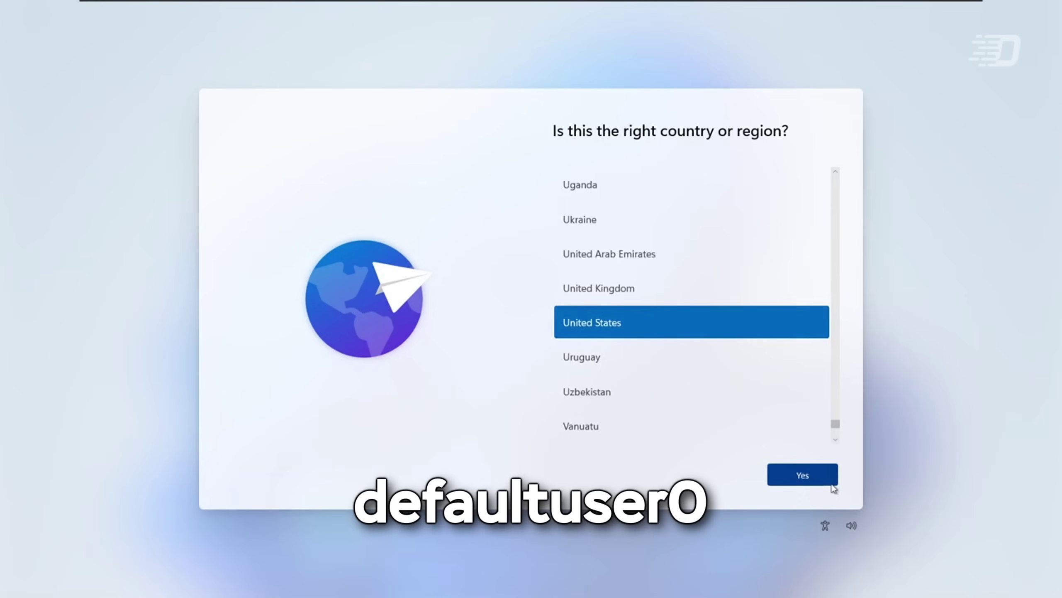
- Confirm the country/region with Yes and proceed to the Microsoft account sign-in page
click(832, 483)
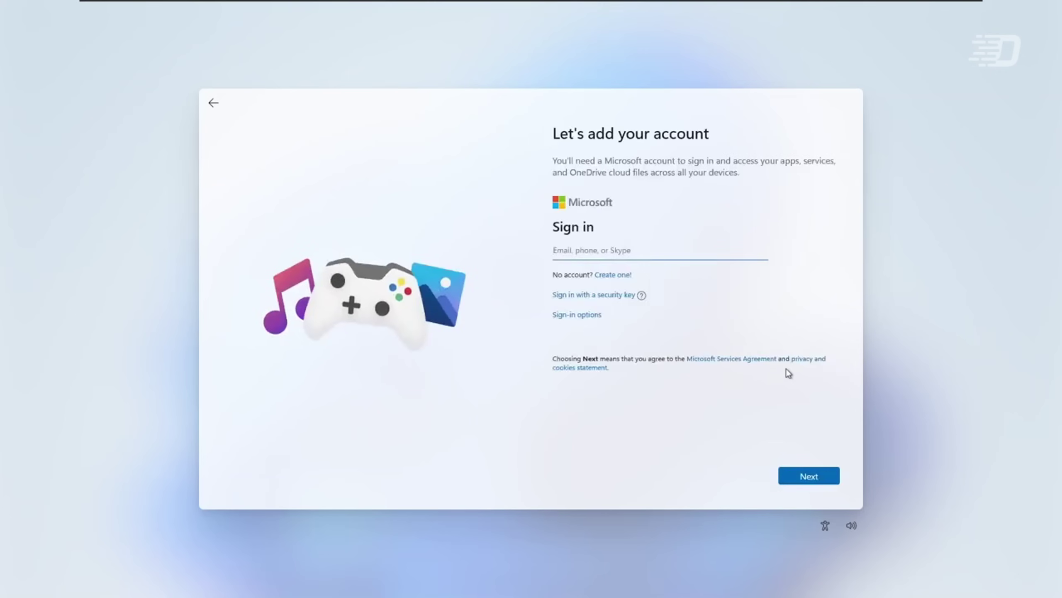
text(n)
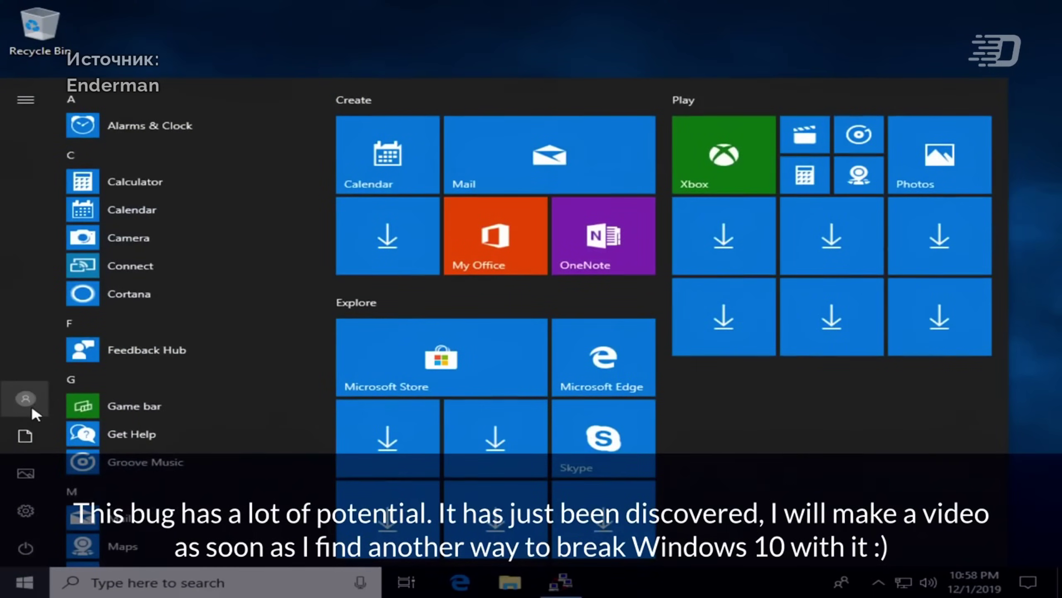
- Sign out of defaultuser0, dismiss the wrong-password error, and restart from the sign-in screen
click(33, 407)
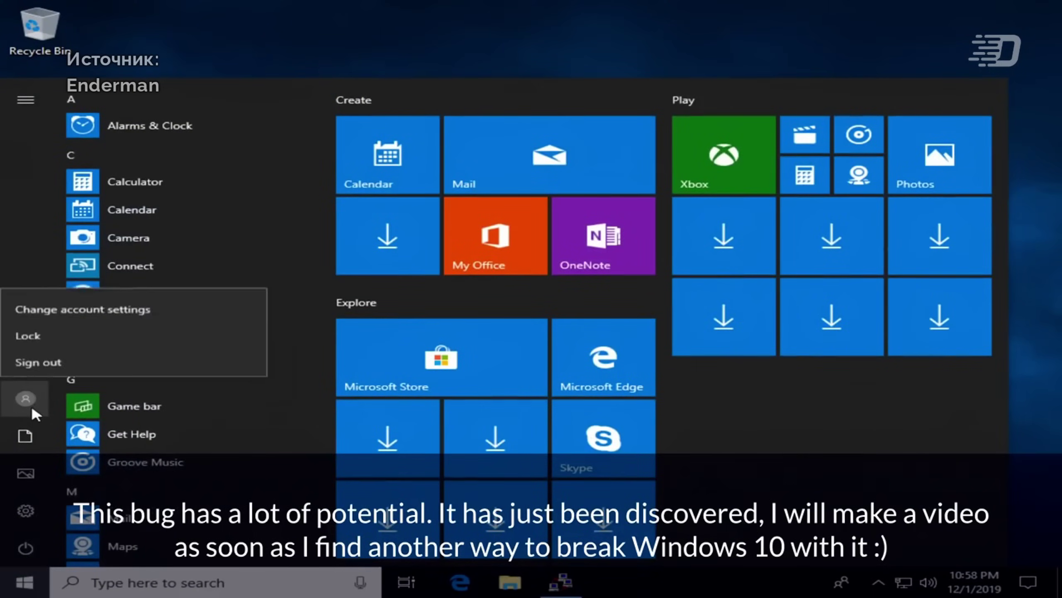
click(32, 356)
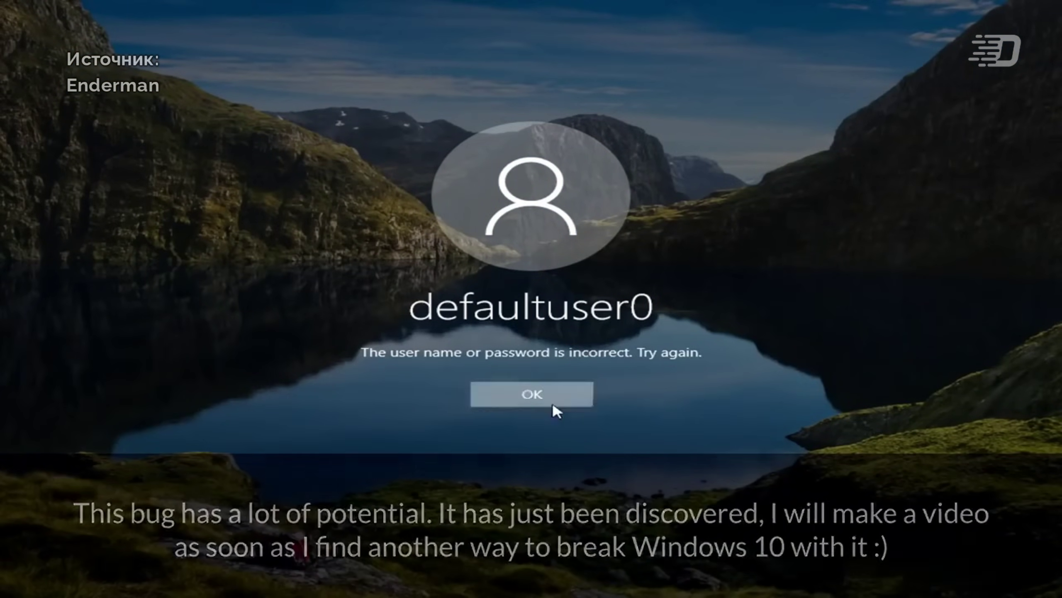
click(552, 408)
click(1006, 567)
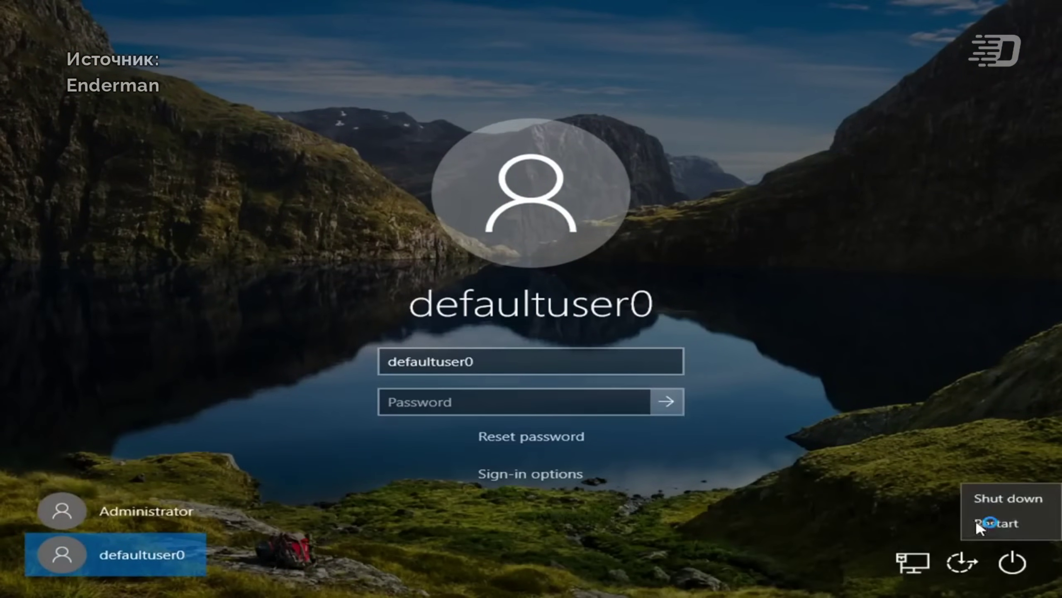
click(975, 518)
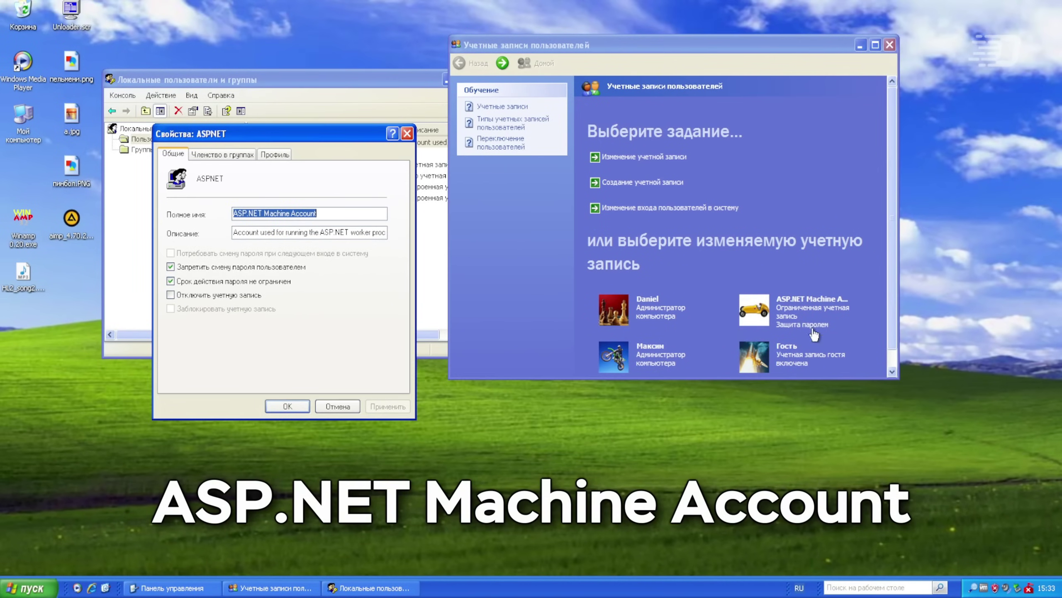
- View the ASP.NET Machine Account's password-change form, then return to its change options
click(813, 335)
click(644, 173)
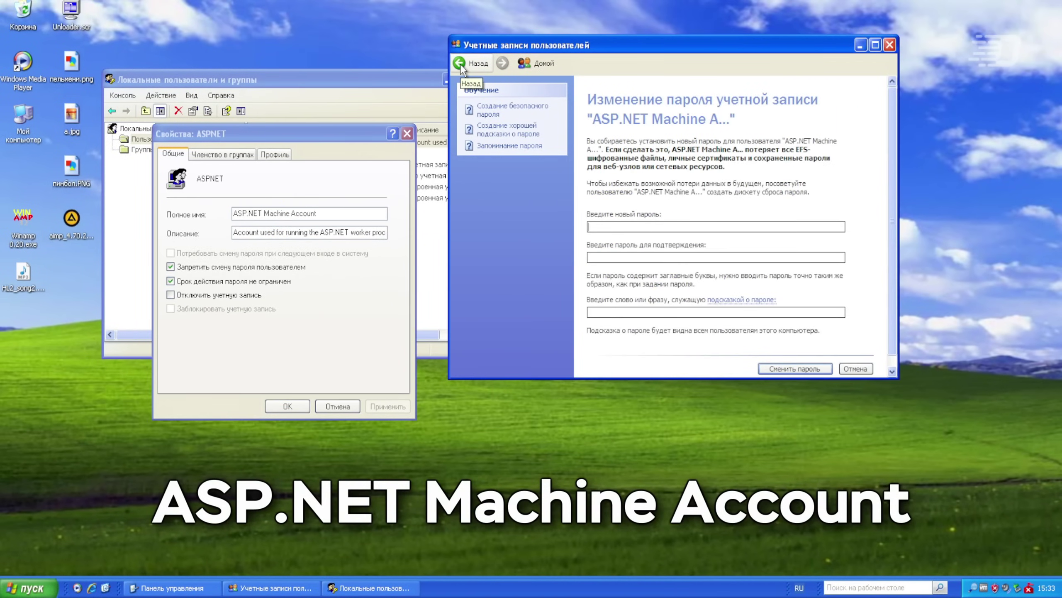
click(459, 63)
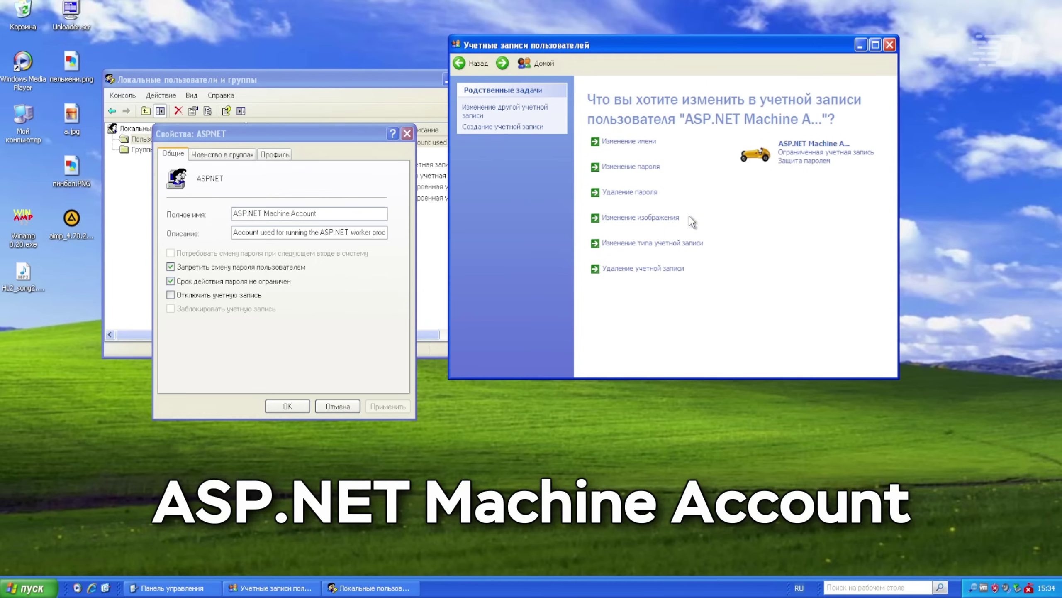
- Bring up the Log Off prompt and select the .NET Framework 3.5 SP1 update
double_click(229, 295)
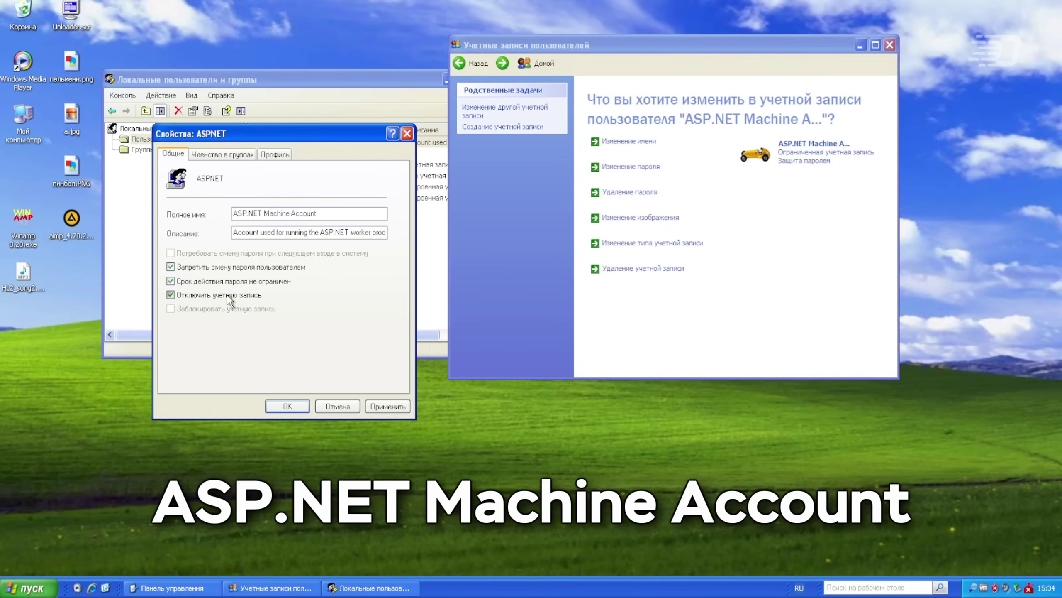
click(27, 587)
click(140, 567)
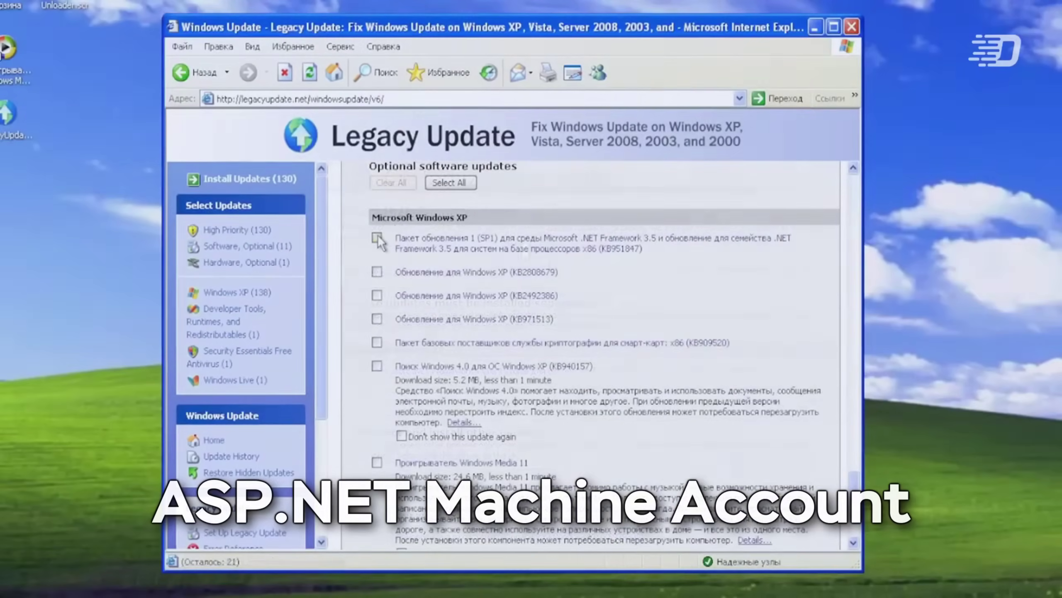
click(376, 237)
- Tick optional updates KB2808679, KB2492386 and KB971513, then run the mt.msc console command
click(377, 386)
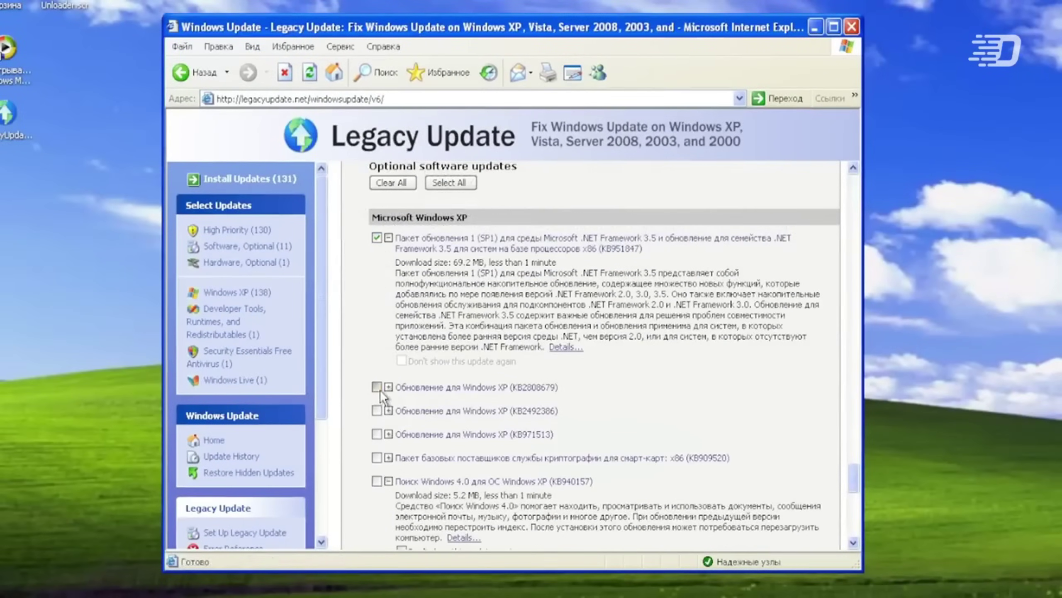
click(377, 471)
scroll(382, 365, down, 10)
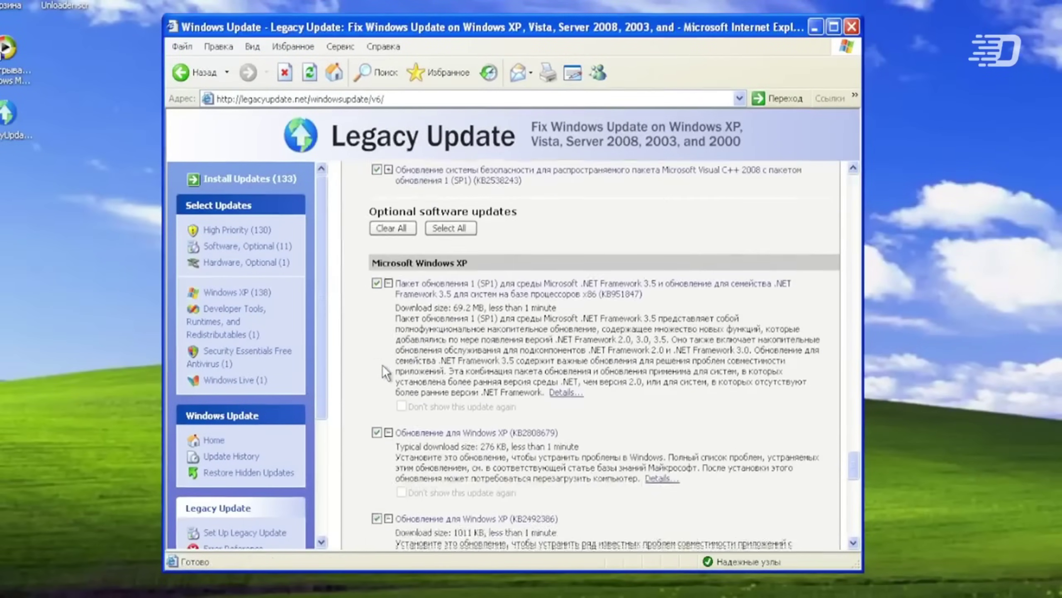
click(376, 280)
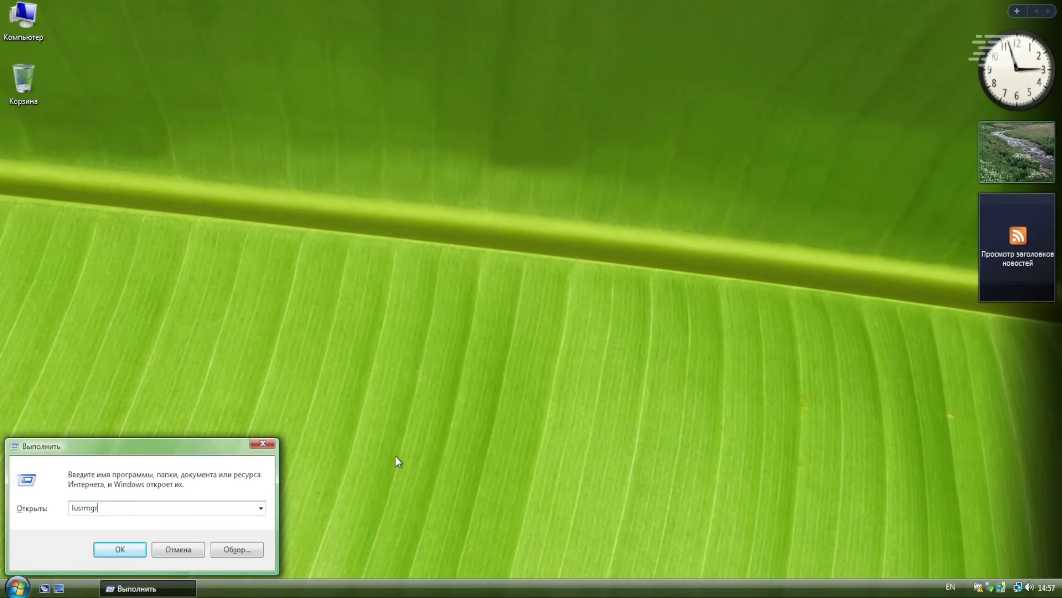
text(mt.msc)
key(Return)
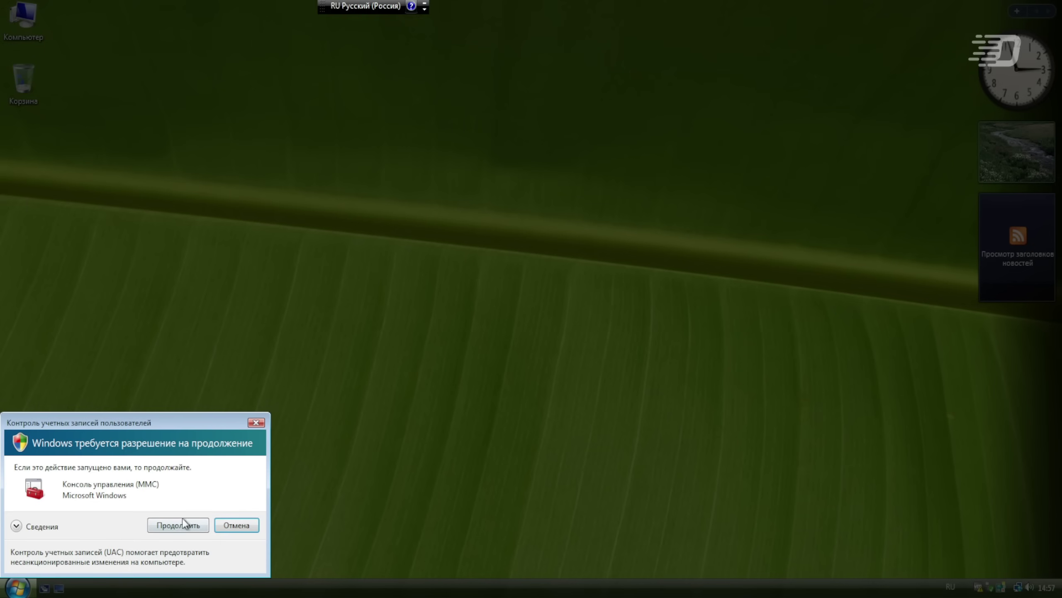
- Approve the permission prompt, show the Users list, and view the console's About information
click(178, 524)
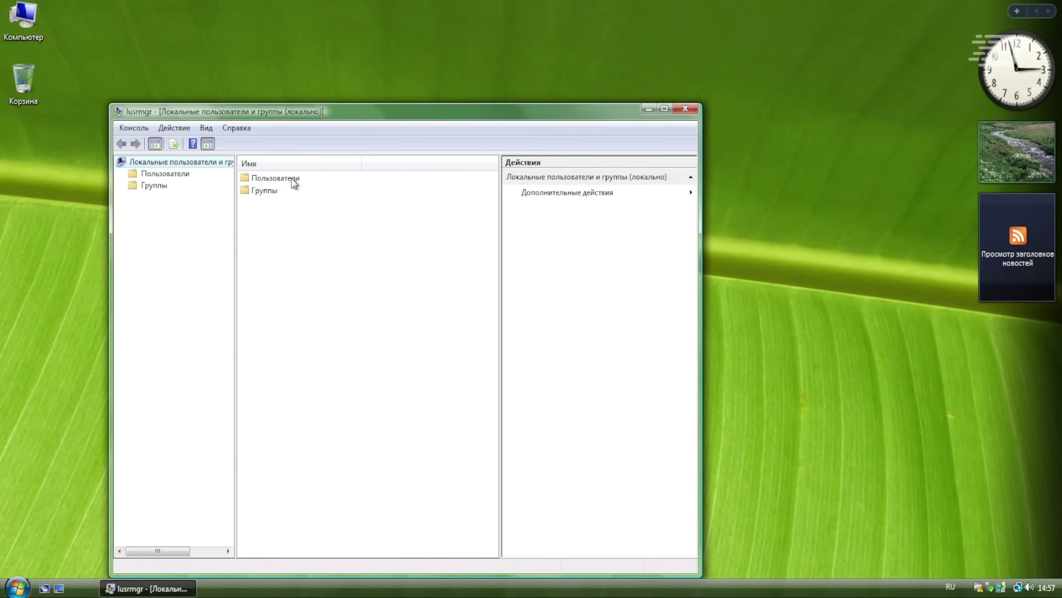
drag(294, 117, 246, 92)
click(105, 151)
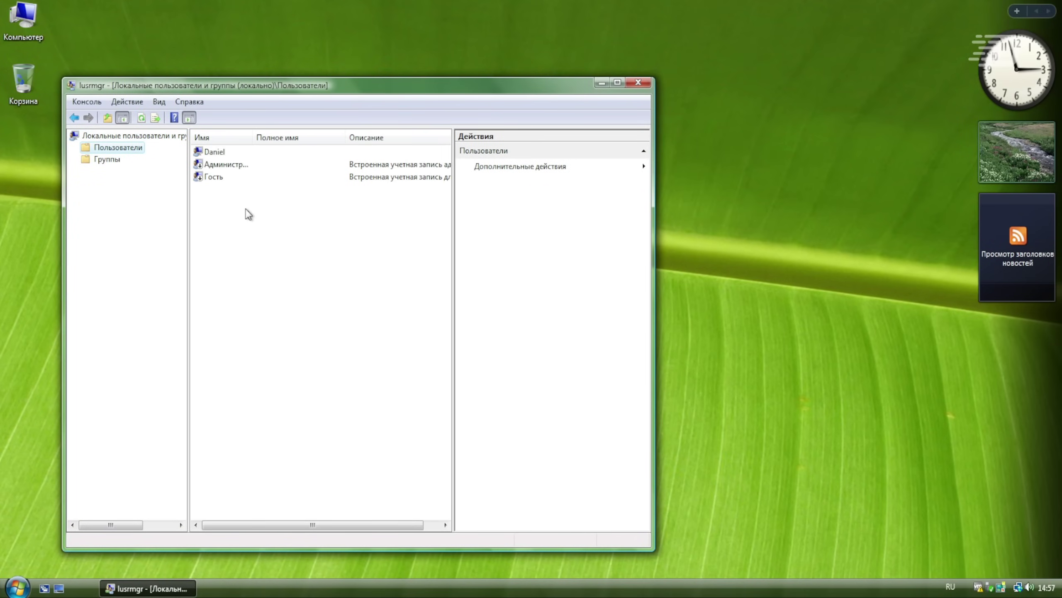
click(190, 101)
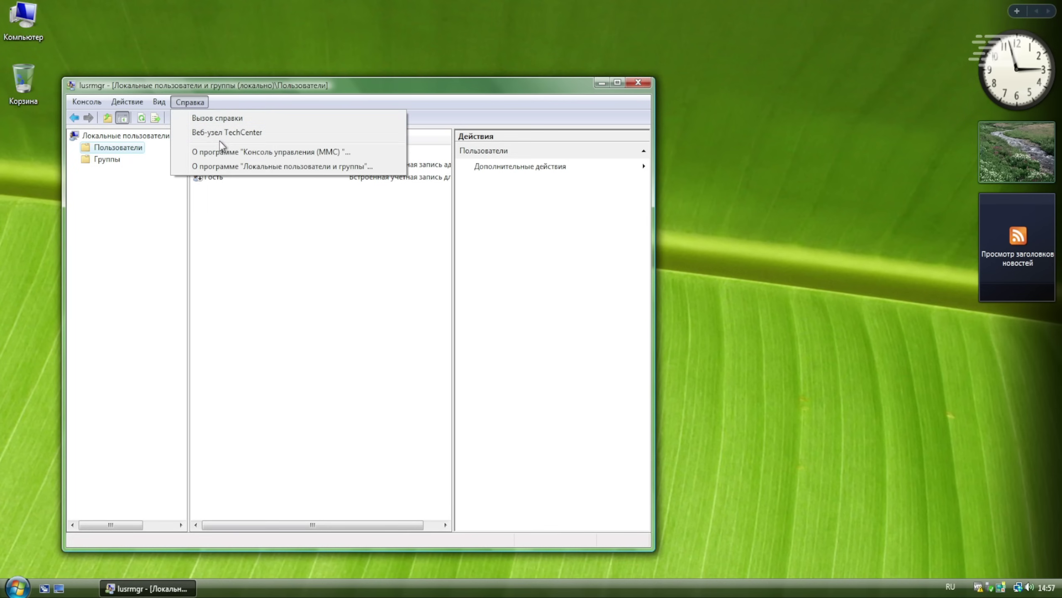
click(243, 151)
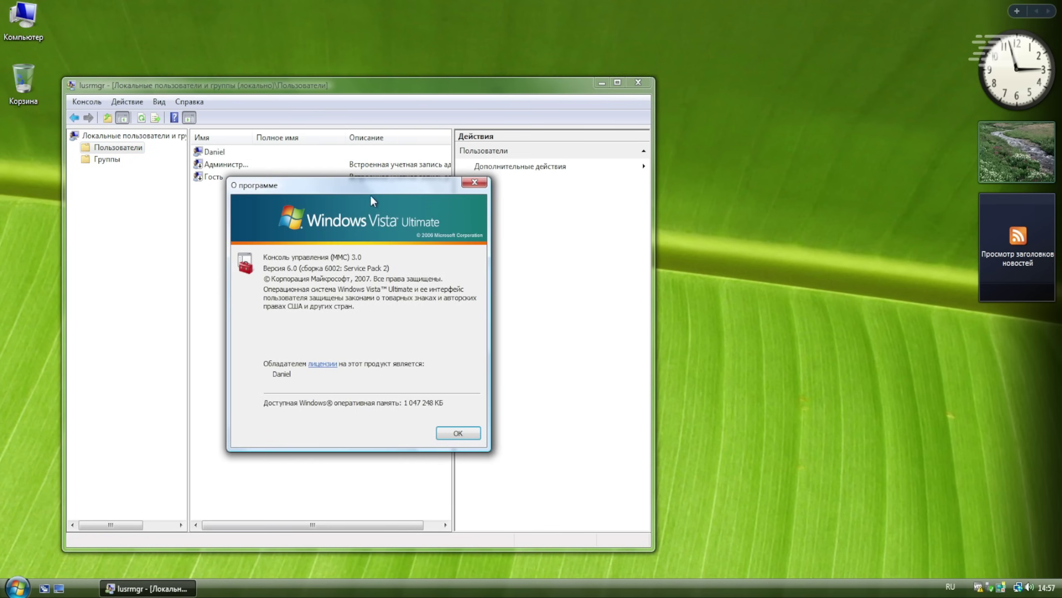
drag(370, 190, 497, 218)
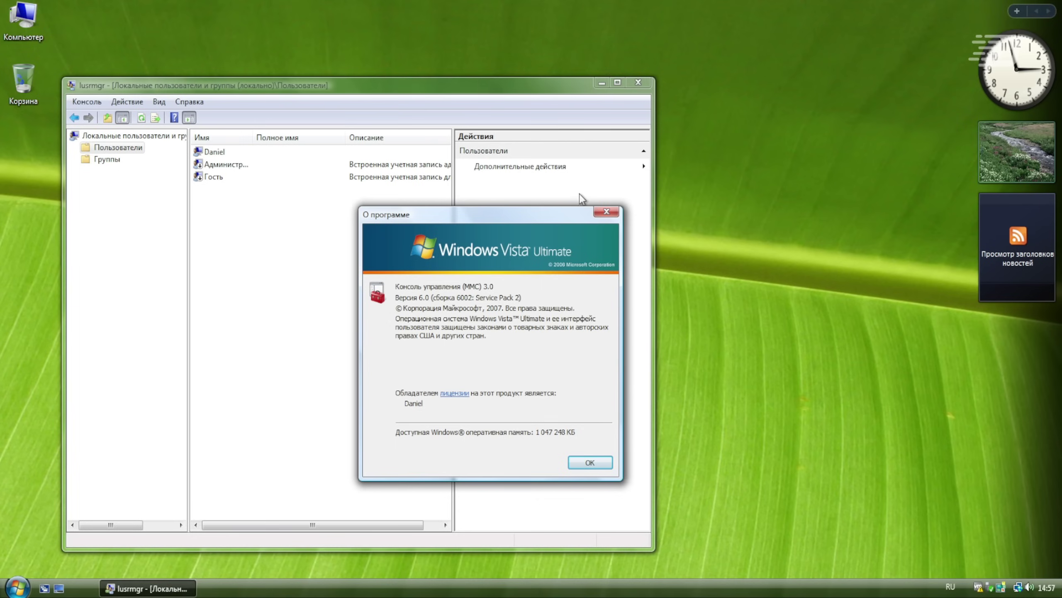
click(590, 462)
- Open and close Daniel's properties, then open the built-in Администратор account's properties
double_click(280, 153)
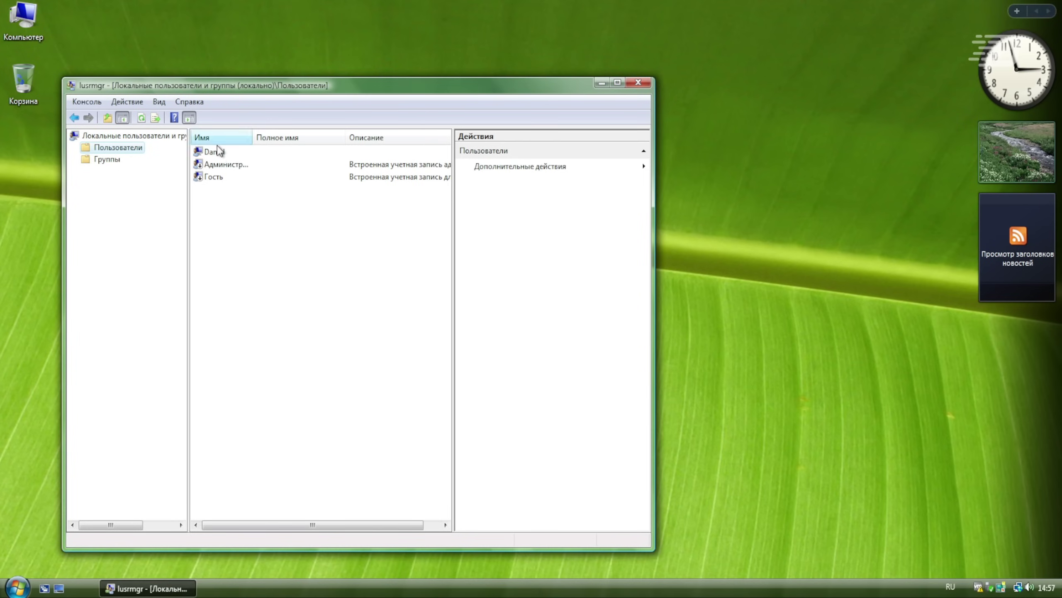
key(Escape)
double_click(224, 164)
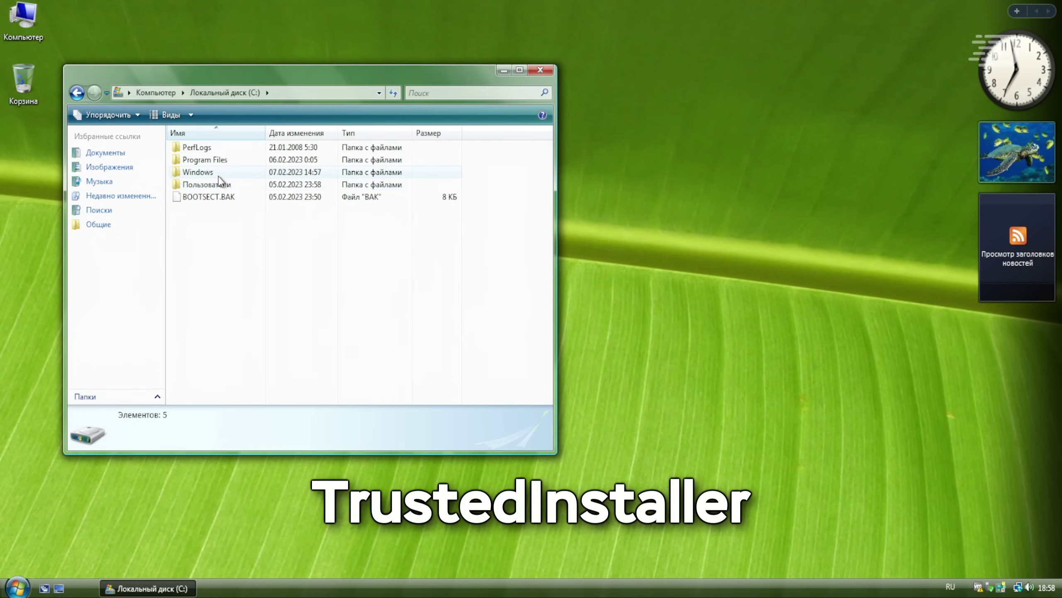
- Inspect System32's advanced security settings to see that TrustedInstaller owns the folder
double_click(197, 172)
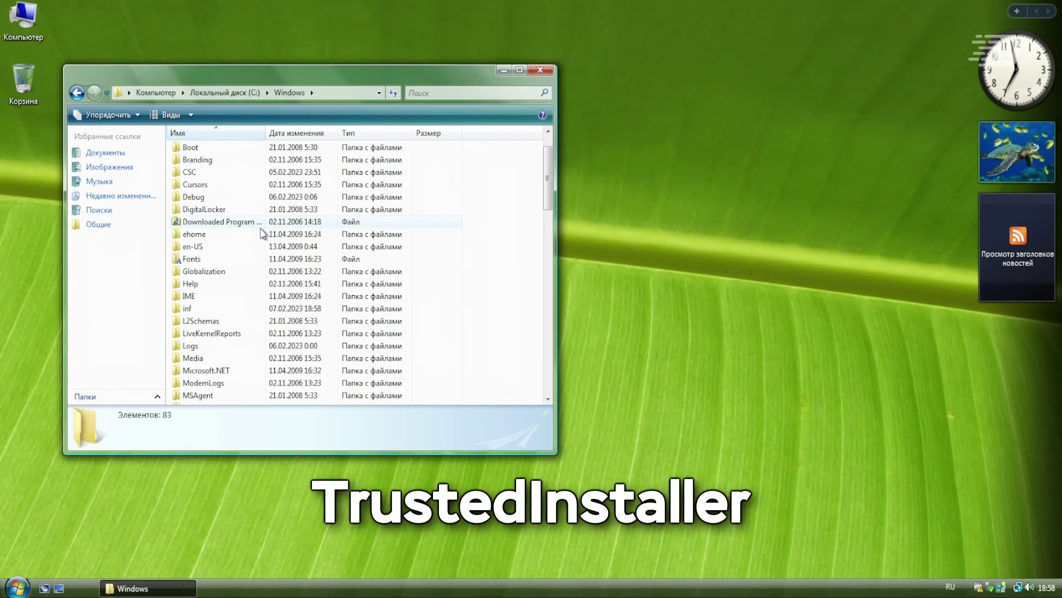
scroll(245, 294, down, 10)
right_click(201, 311)
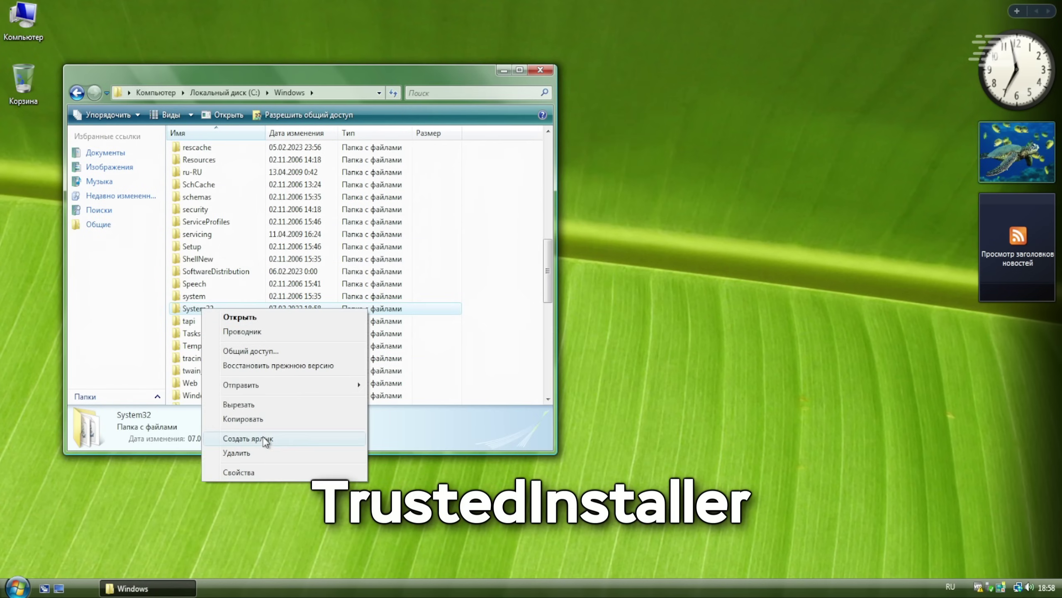
click(238, 472)
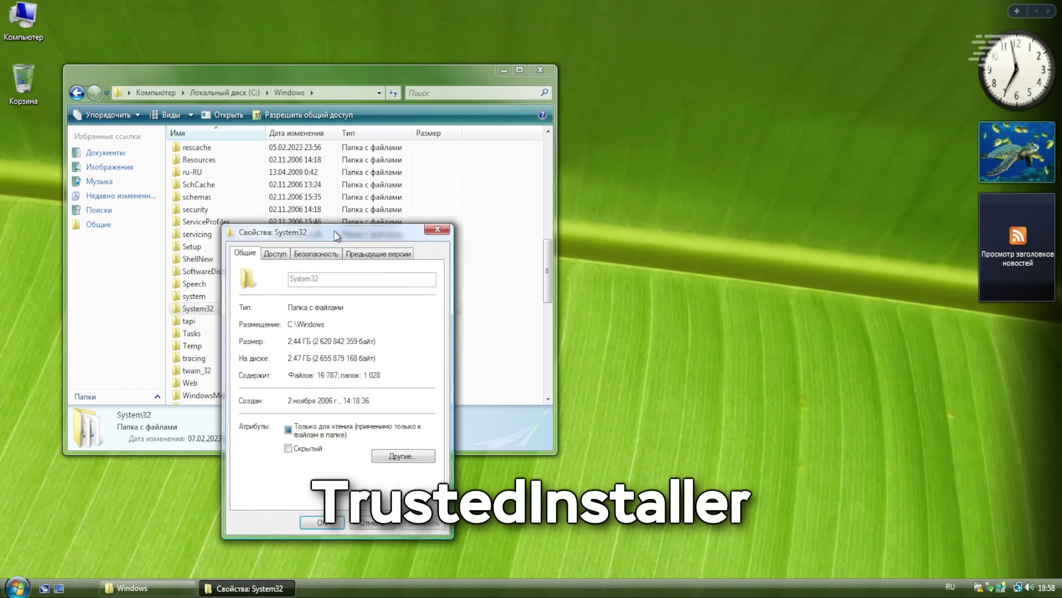
click(322, 235)
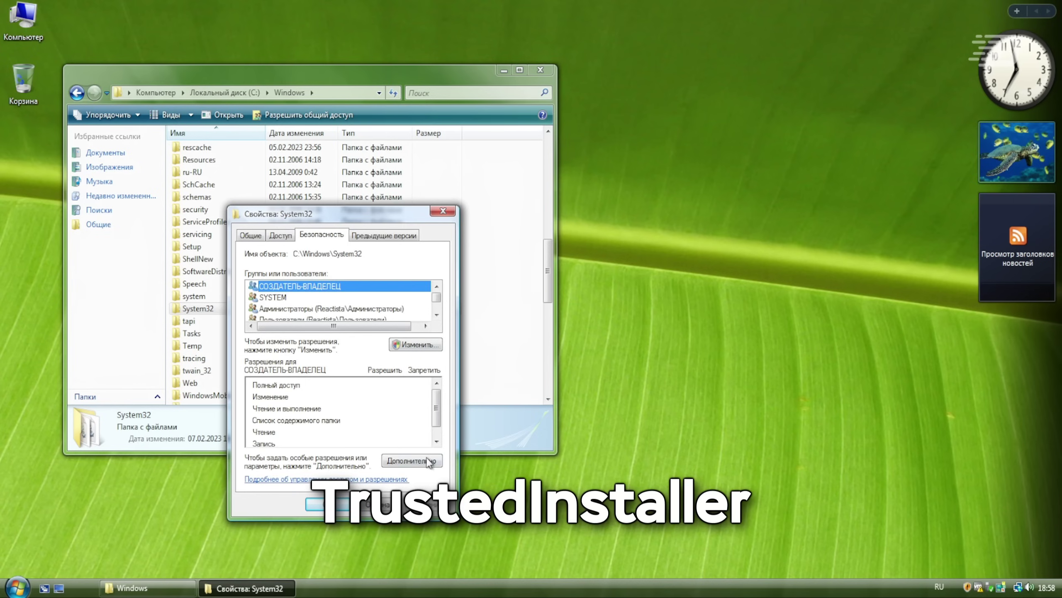
click(412, 460)
drag(450, 199, 493, 126)
click(376, 144)
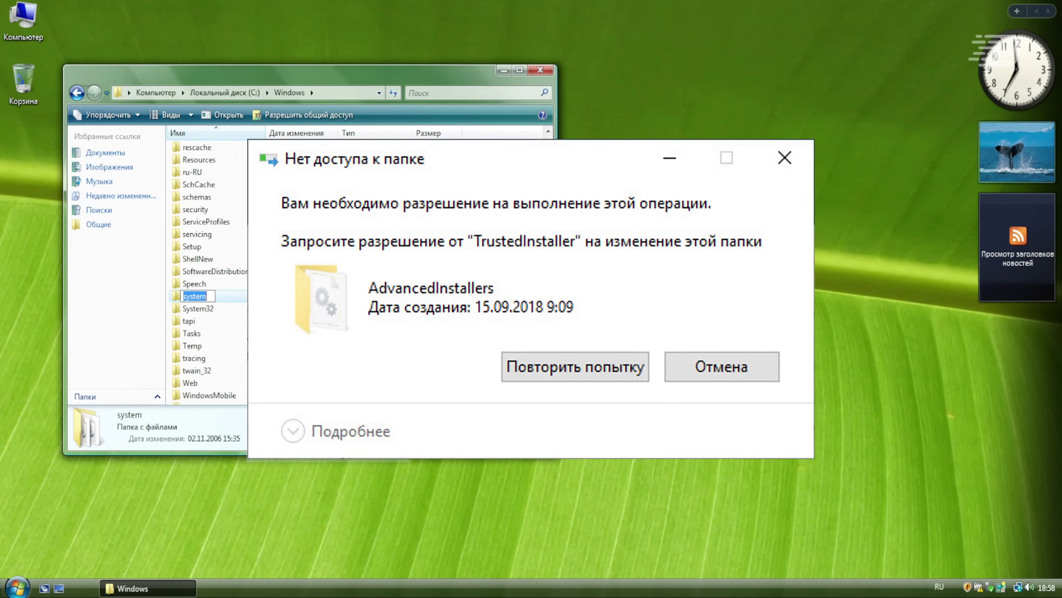
- Rename the system folder to мусор and back to system, continuing past the access prompt
text(мусор)
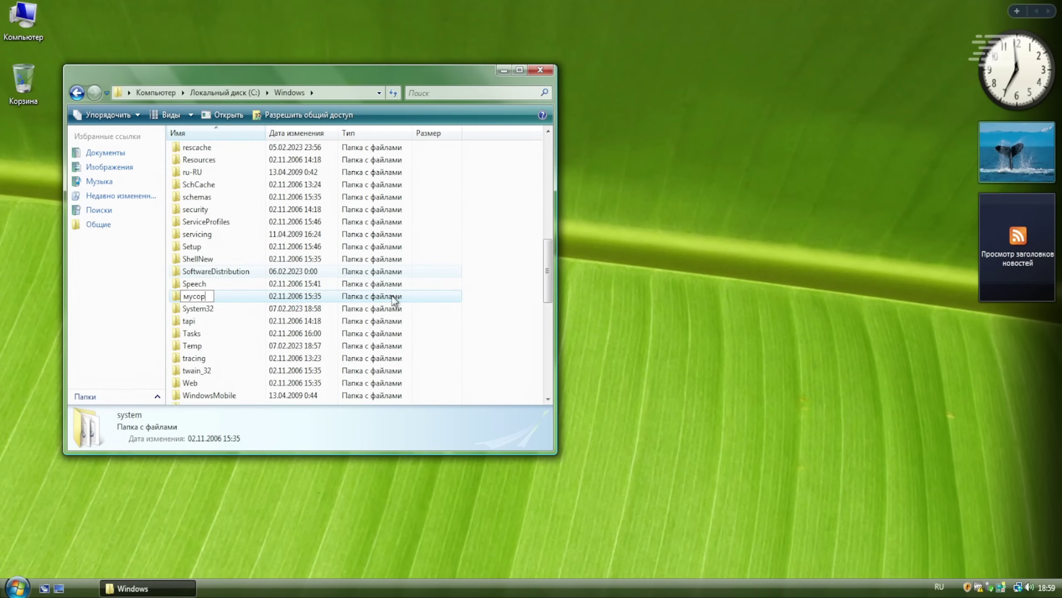
scroll(478, 333, down, 1)
right_click(251, 358)
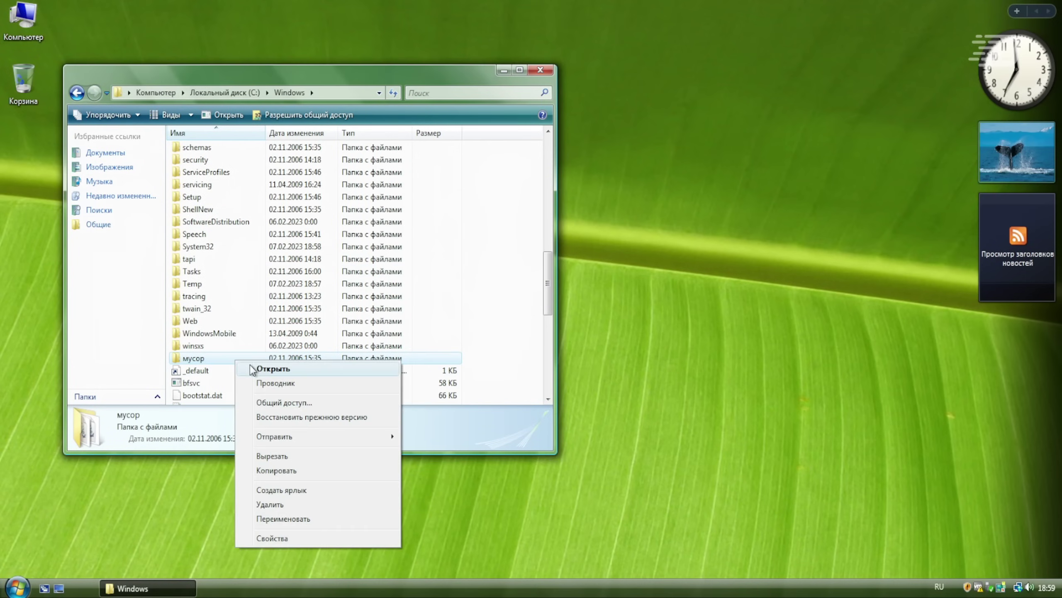
click(290, 520)
text(system)
key(Return)
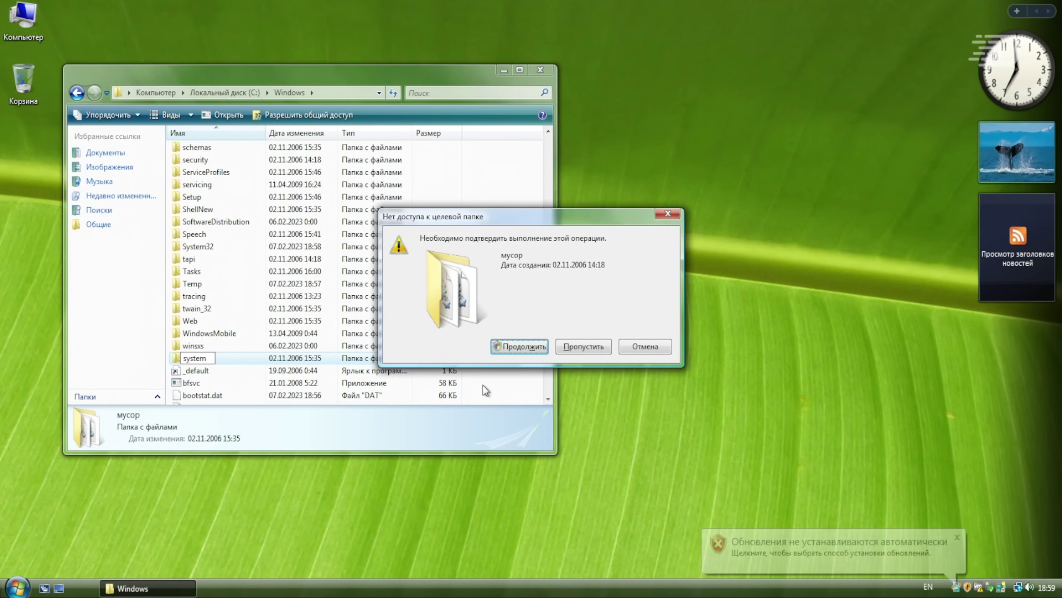
click(498, 346)
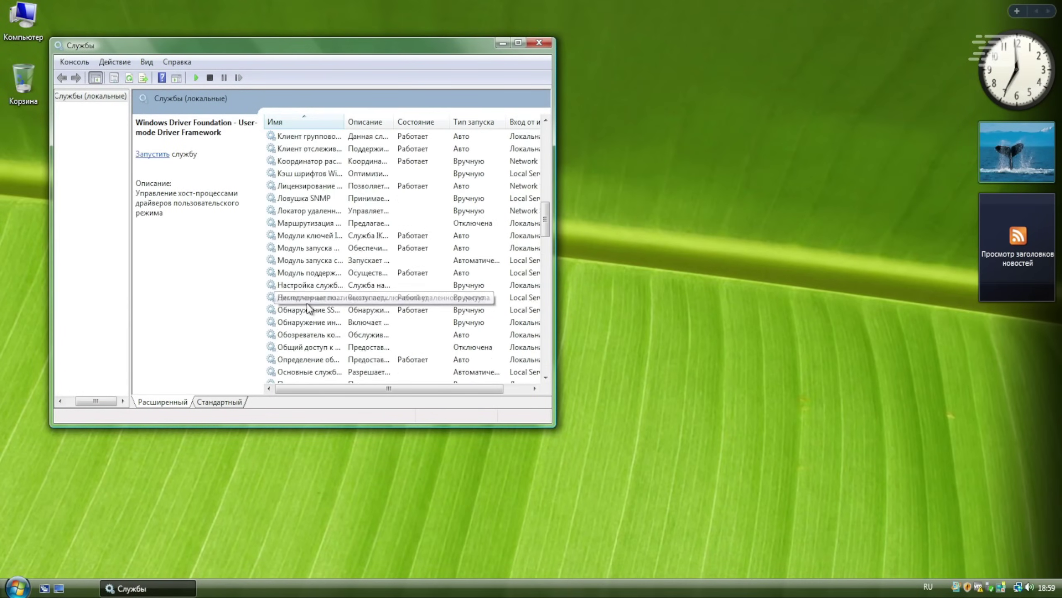
- Review the Установщик модулей Windows service's General, Log On and Recovery tabs, then close Services
scroll(309, 308, down, 10)
scroll(308, 308, down, 6)
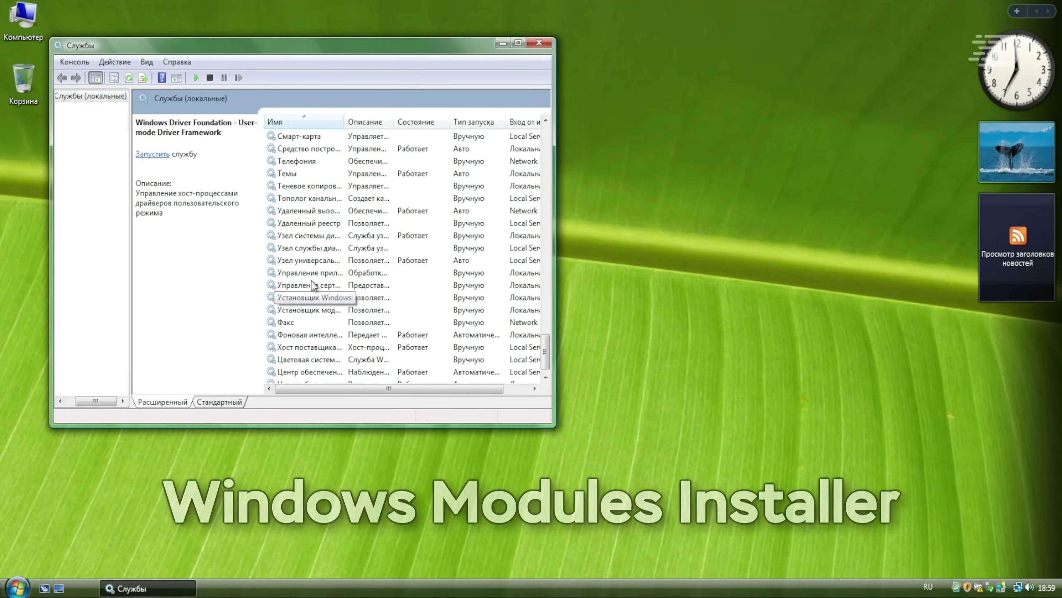
double_click(318, 310)
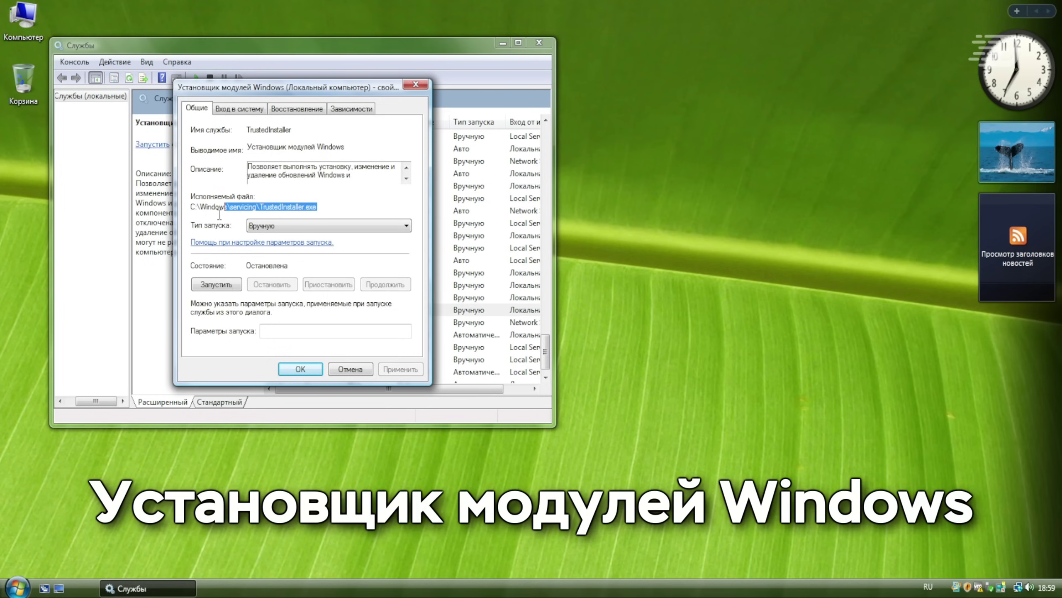
click(362, 208)
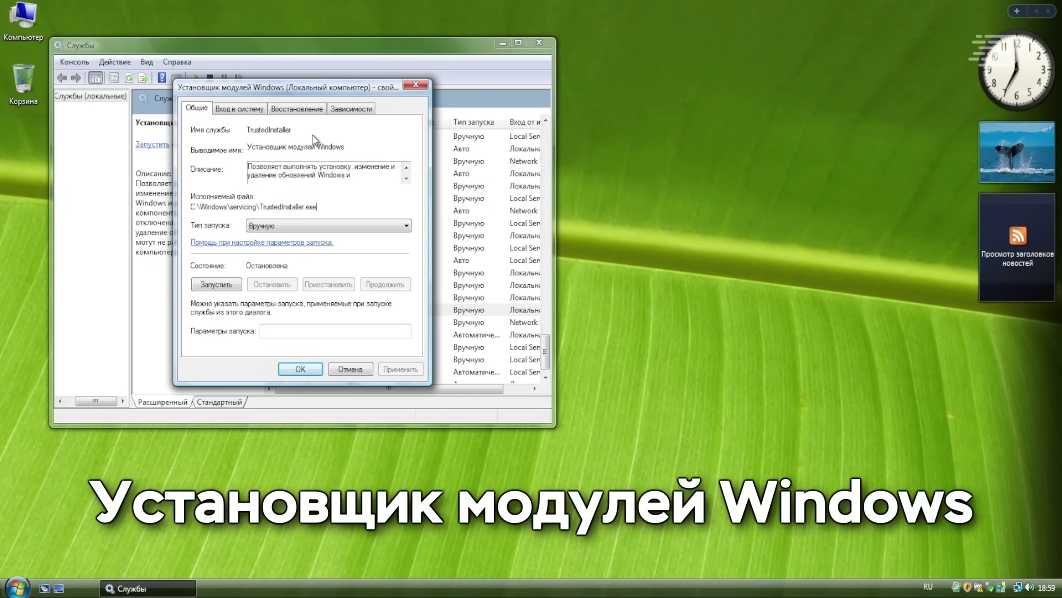
click(264, 110)
click(293, 109)
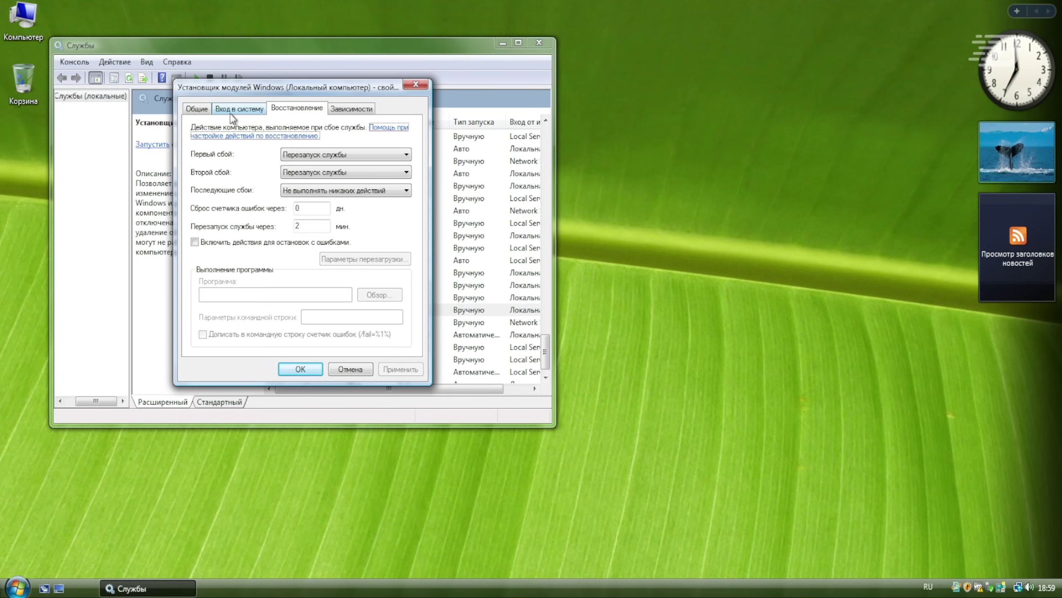
click(199, 109)
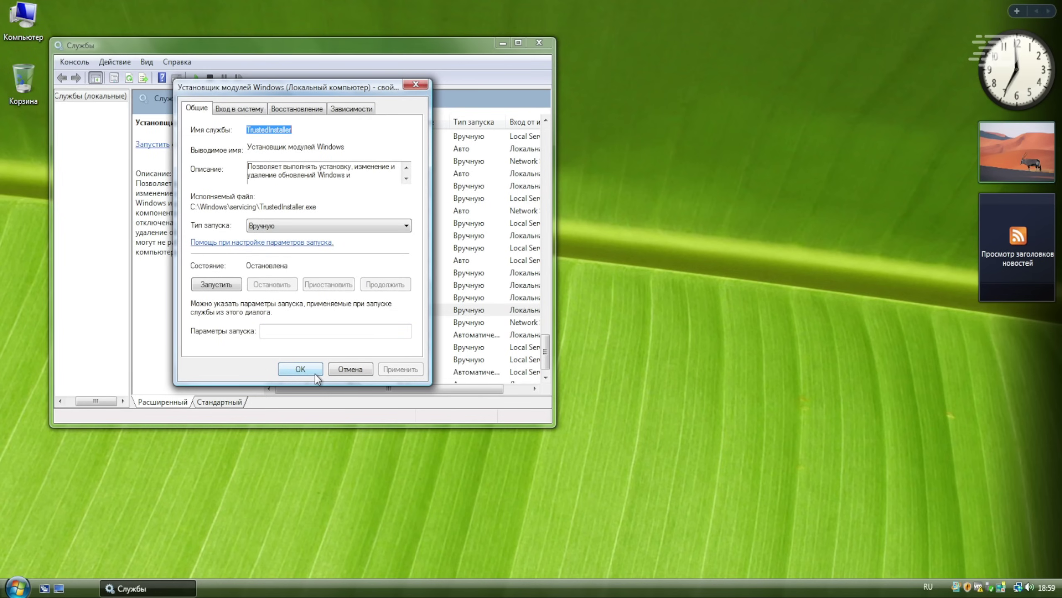
click(300, 369)
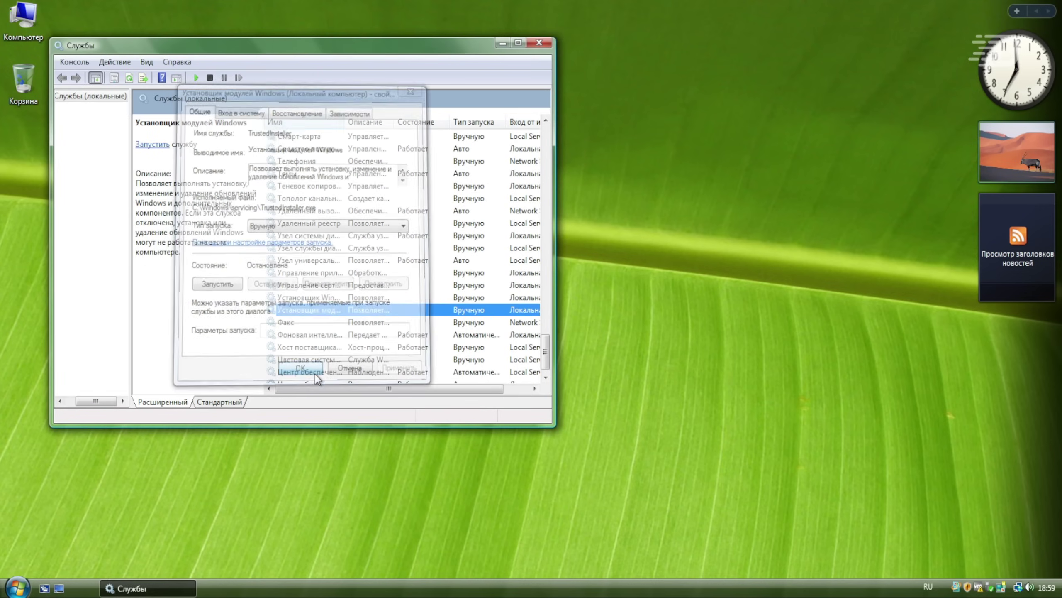
click(540, 43)
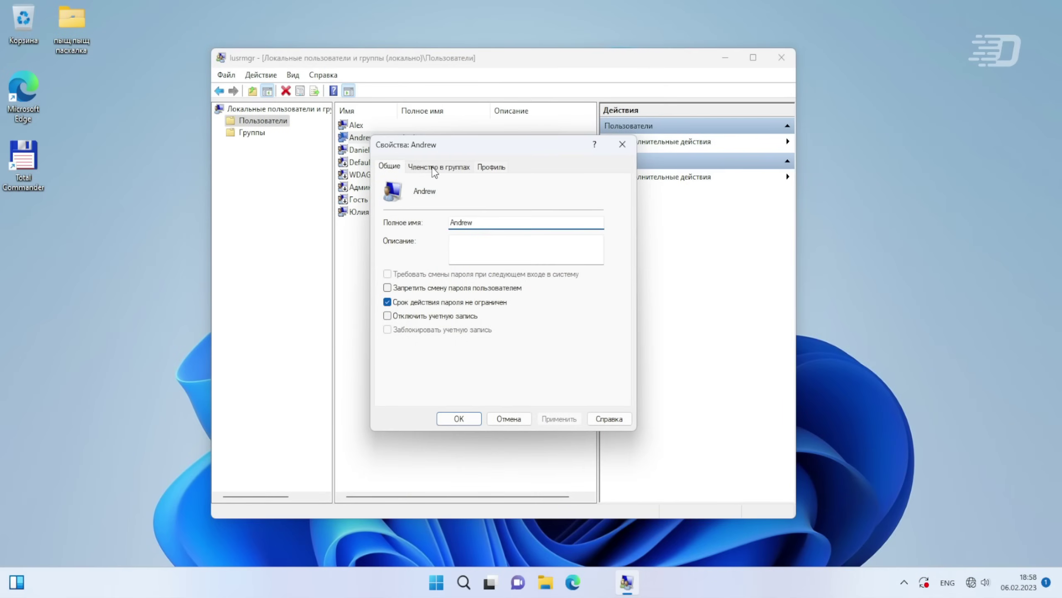
- Check the user account's Профиль and Общие tabs, then close its properties
click(491, 167)
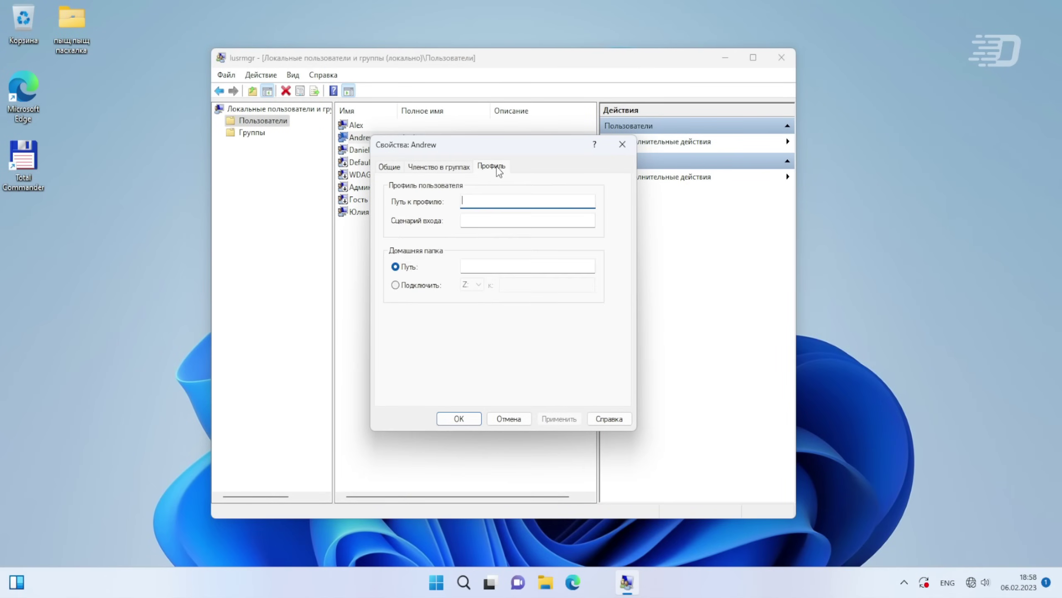
click(389, 166)
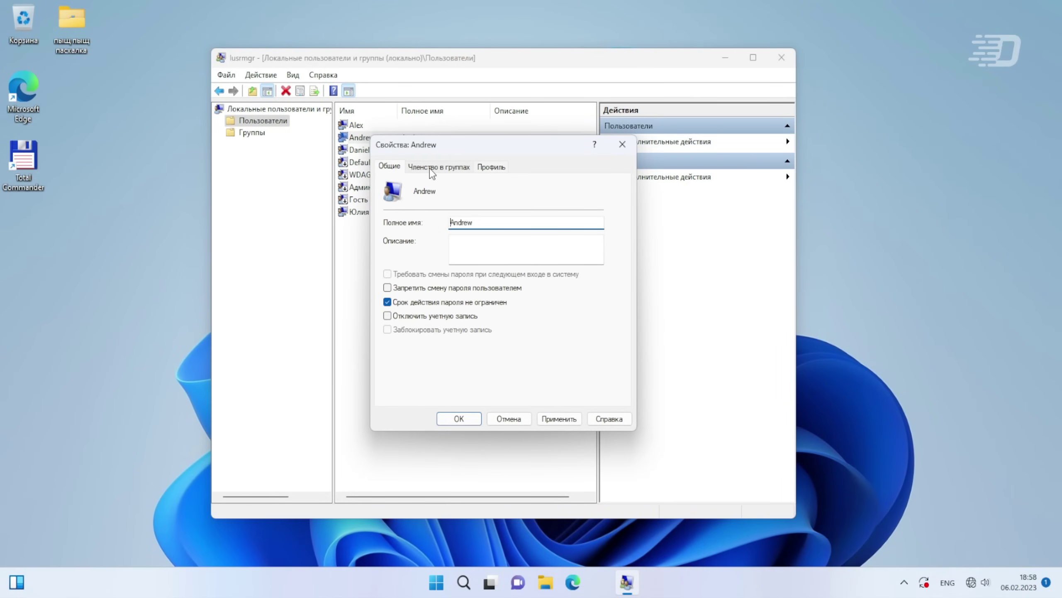
click(622, 144)
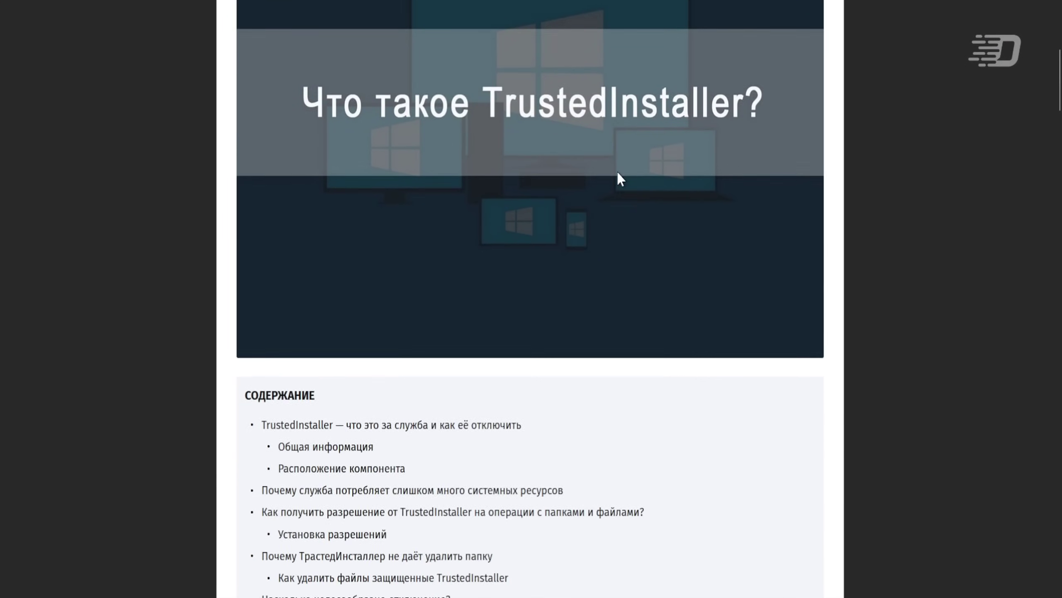
- Scroll through the TrustedInstaller articles down to the permission-request steps
scroll(618, 173, down, 10)
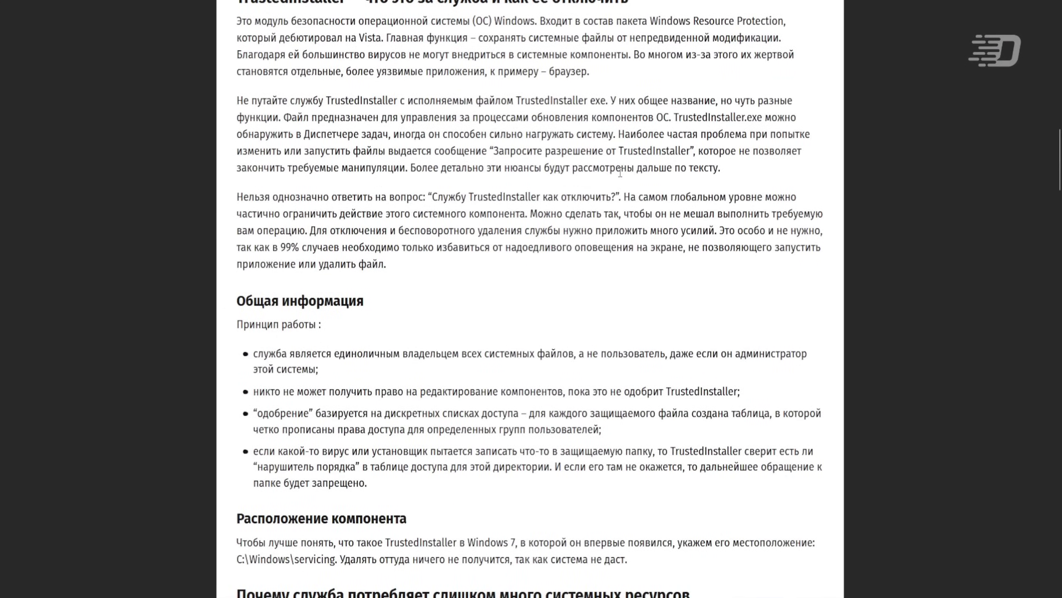
scroll(621, 172, down, 20)
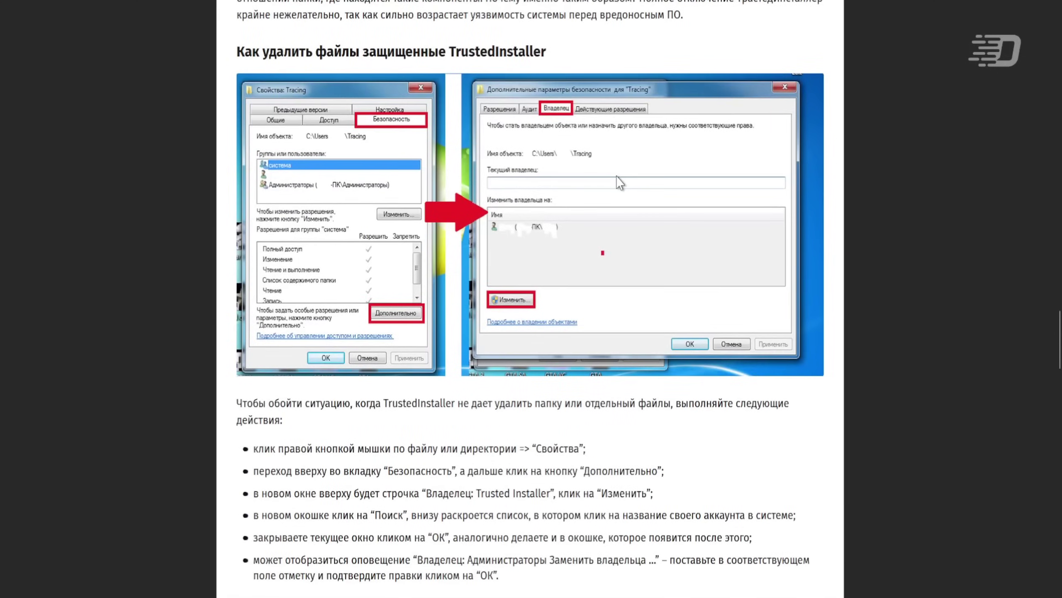
scroll(616, 176, down, 8)
scroll(617, 176, up, 20)
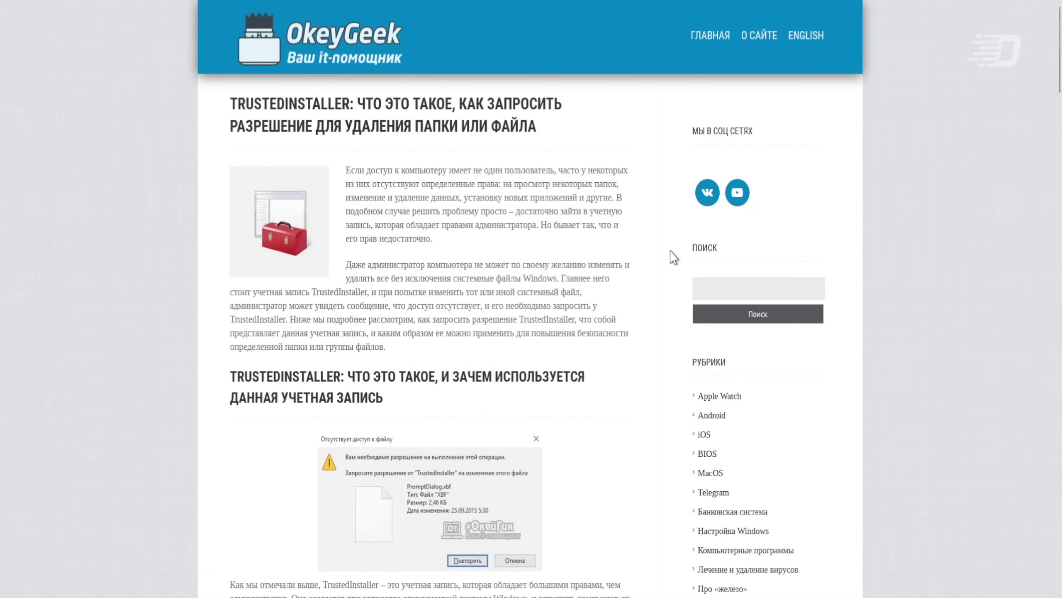
scroll(674, 258, down, 12)
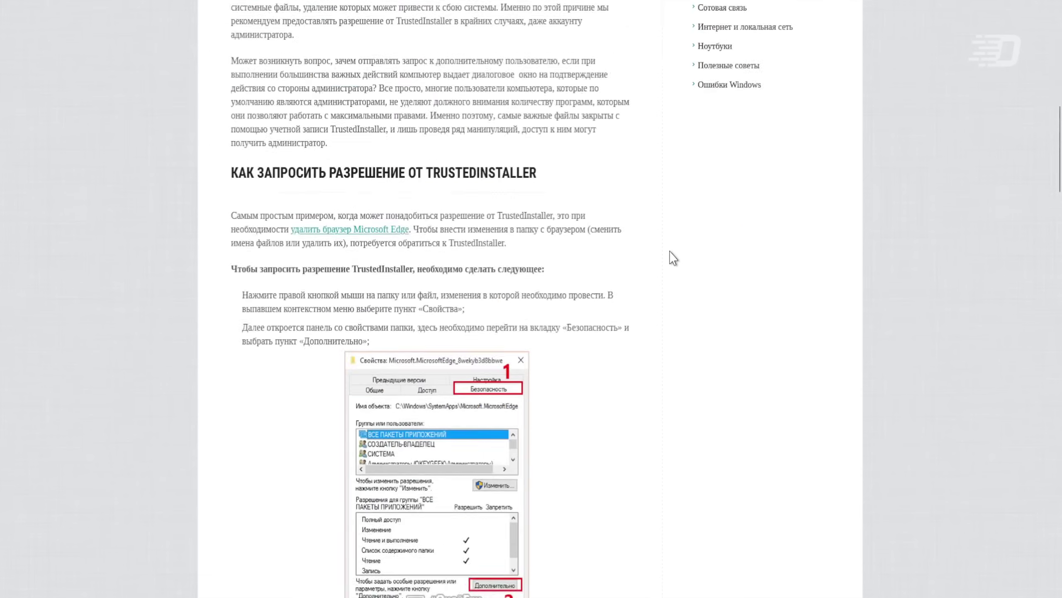
scroll(671, 257, down, 15)
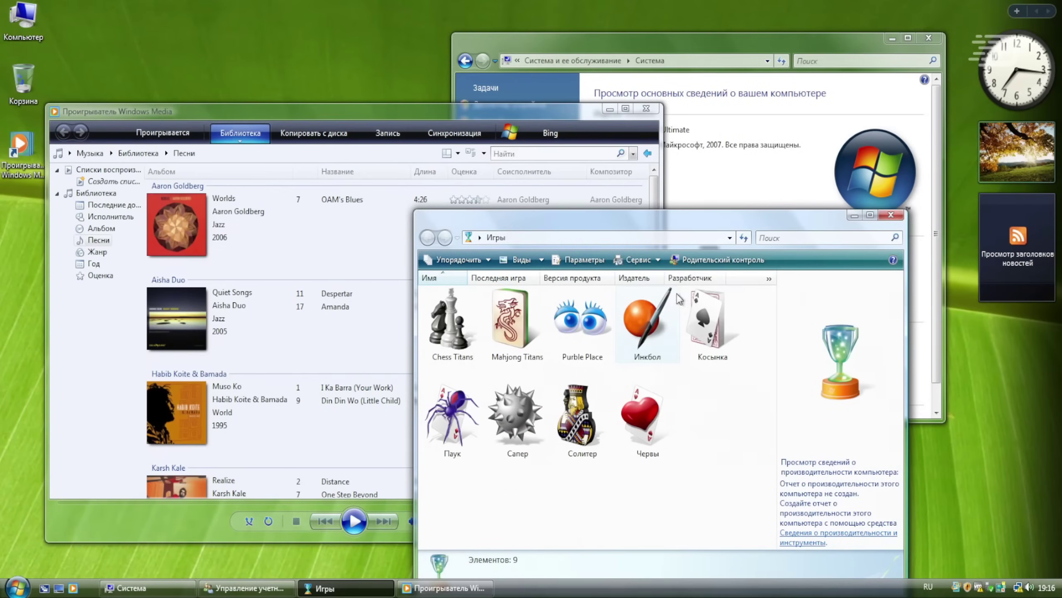
- Launch Purble Place from the Games window at Любитель difficulty
drag(680, 223, 706, 195)
double_click(625, 299)
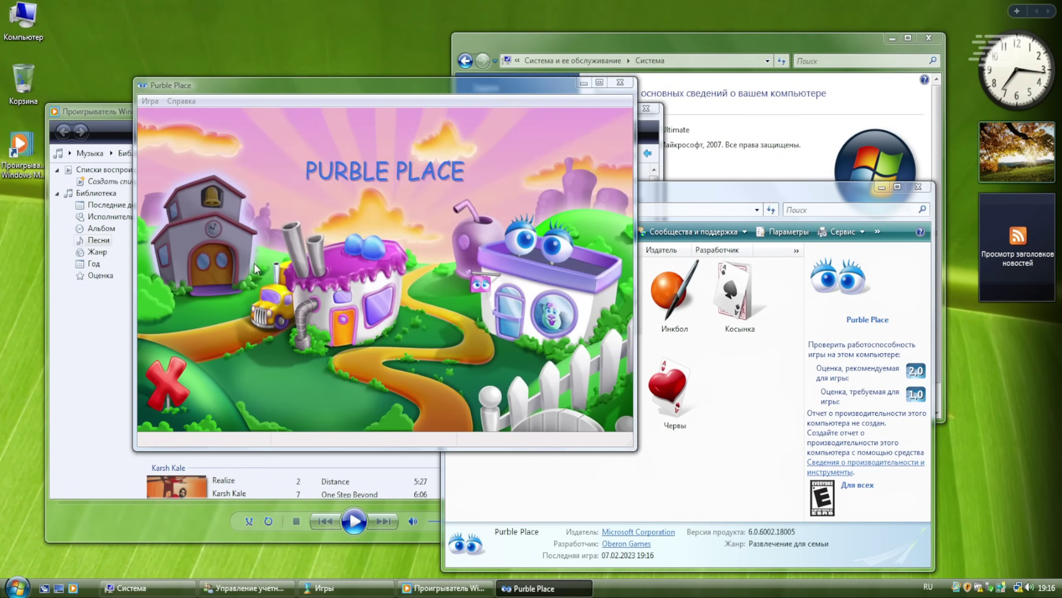
click(330, 241)
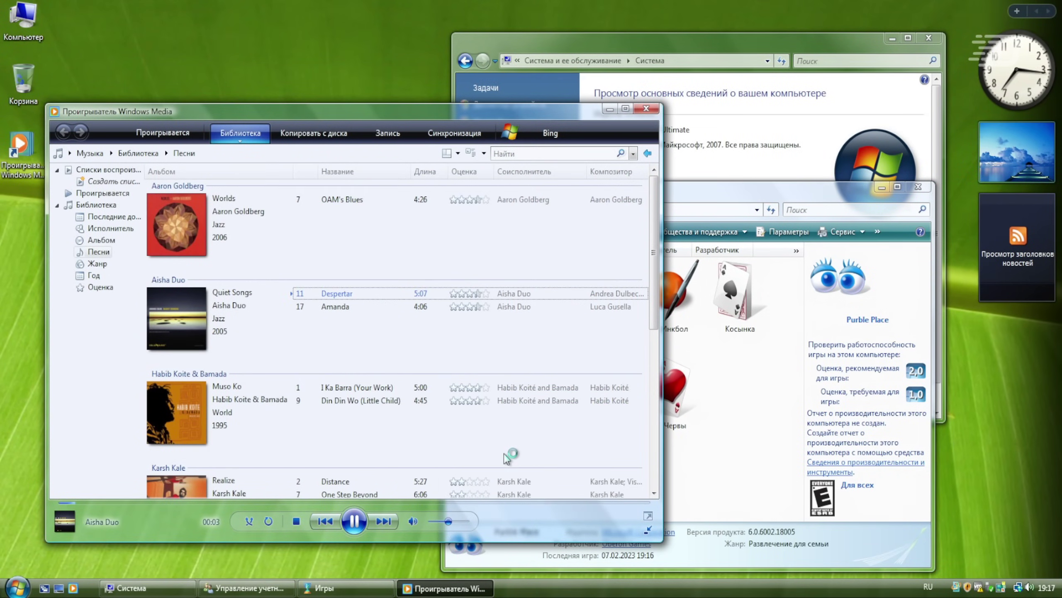
- Scroll the System window, minimize System and Games, and move Media Player up-right
click(710, 188)
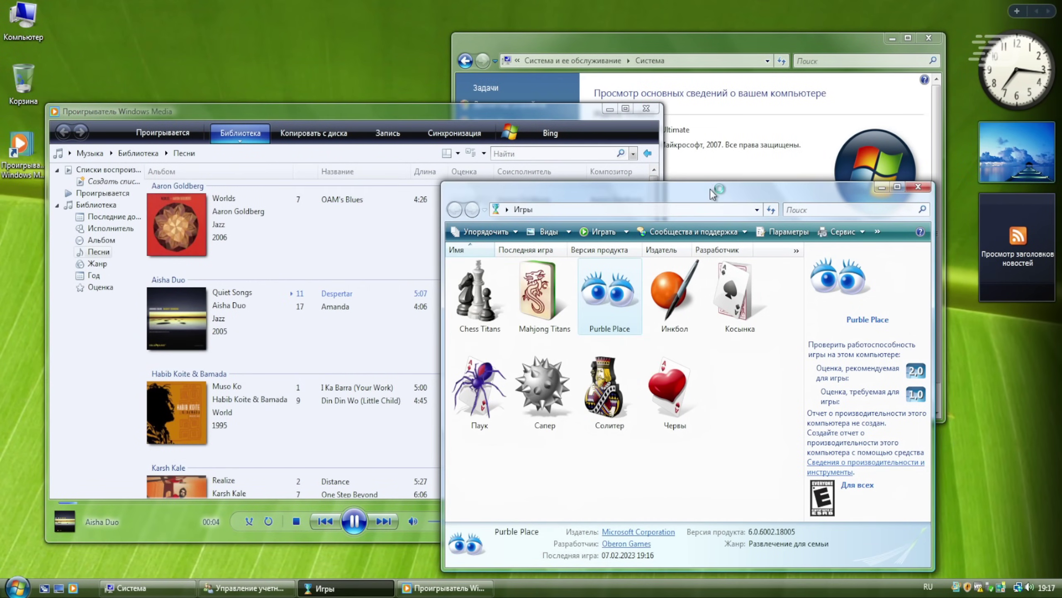
click(829, 146)
scroll(814, 214, down, 1)
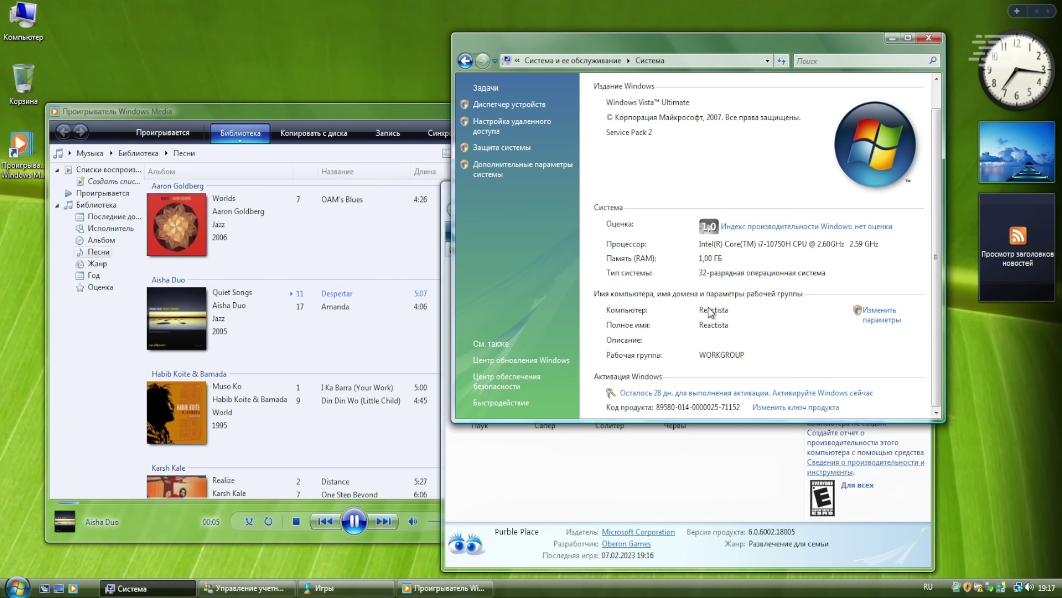
click(895, 38)
click(881, 190)
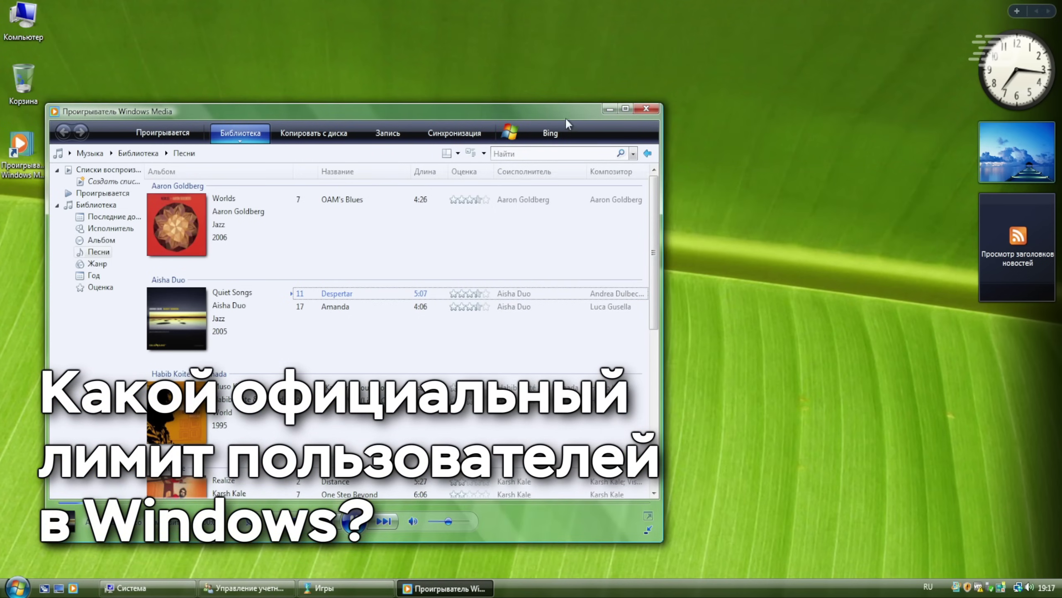
drag(566, 117, 701, 101)
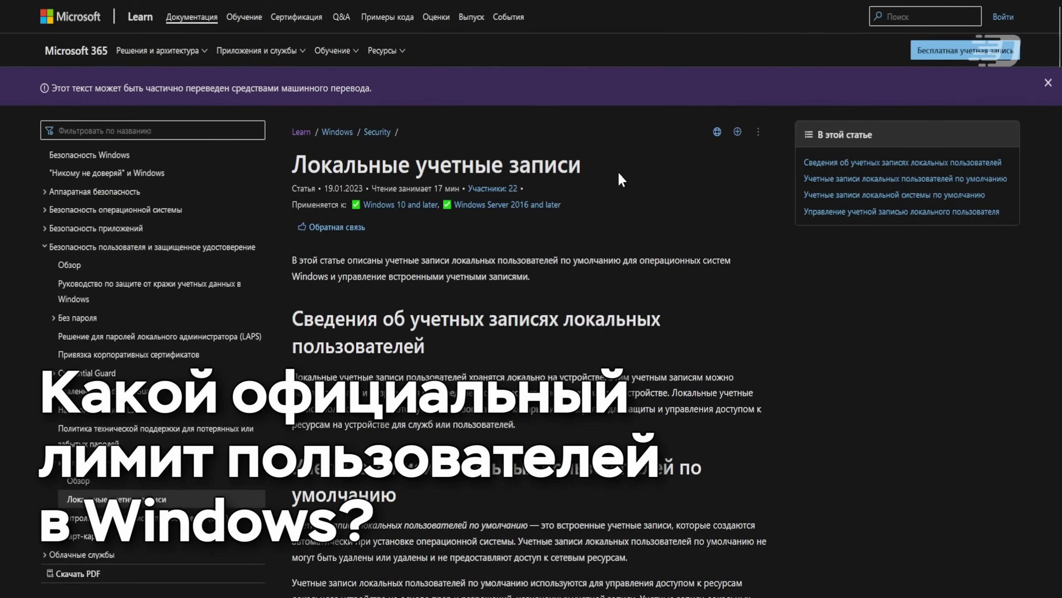
- Expand the Администратора and Гостевой default-account sections in the Локальные учетные записи article
scroll(617, 170, down, 15)
scroll(620, 180, down, 20)
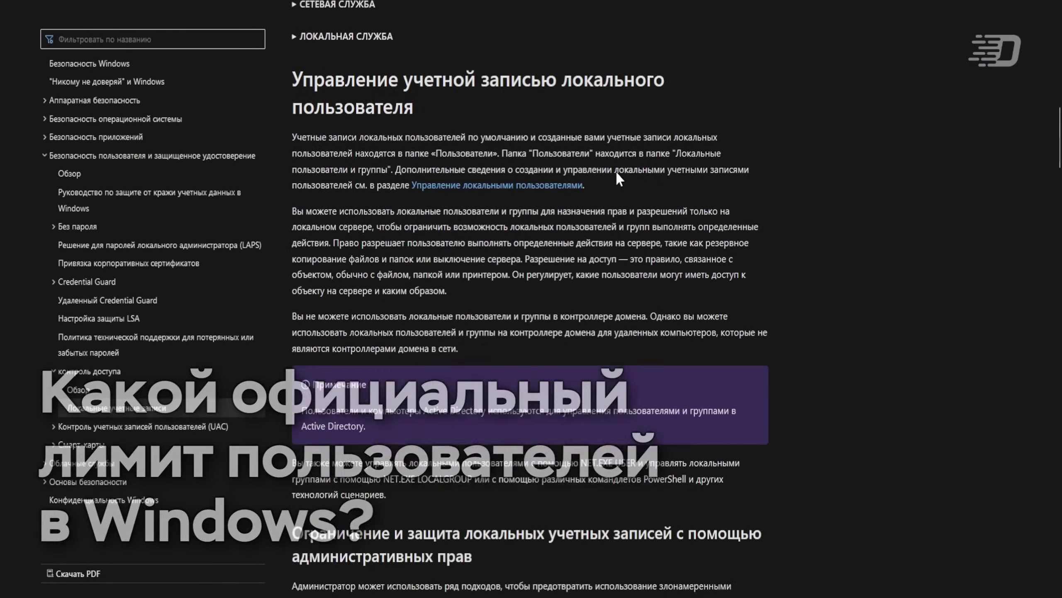
scroll(615, 170, down, 20)
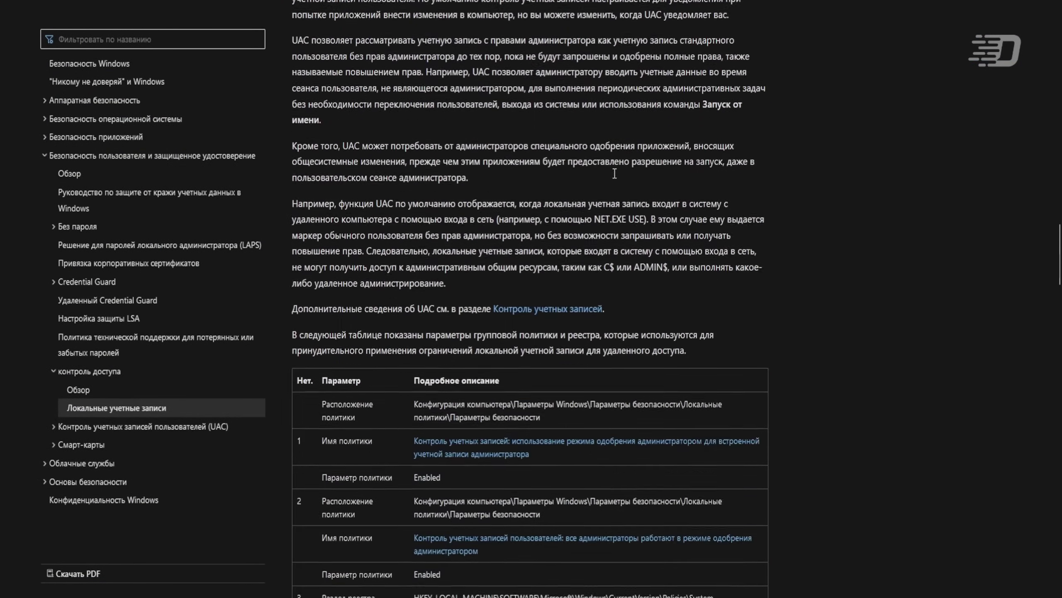
scroll(612, 175, down, 7)
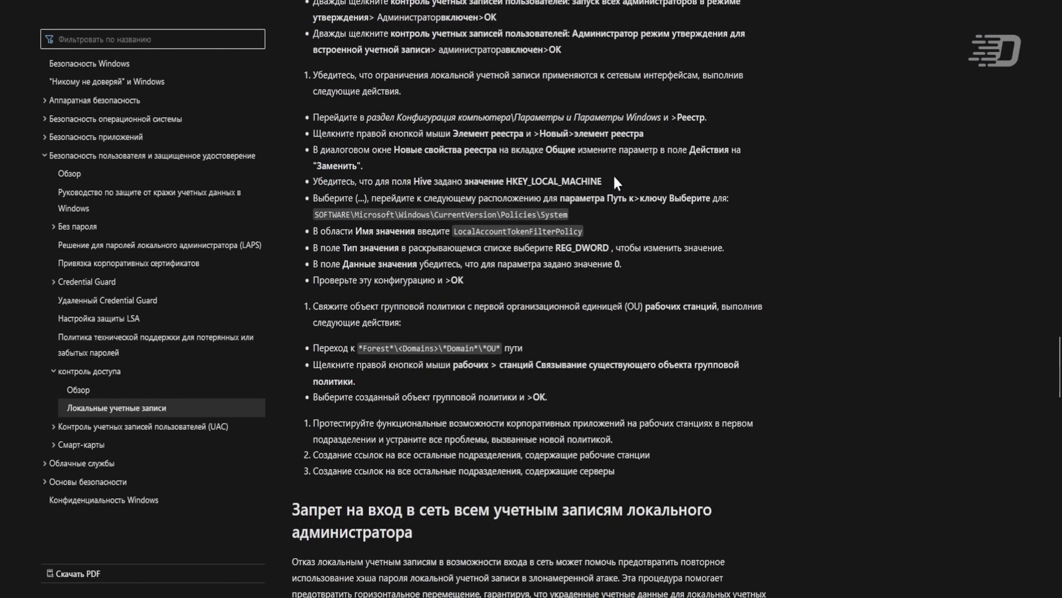
scroll(612, 173, up, 20)
scroll(611, 173, up, 20)
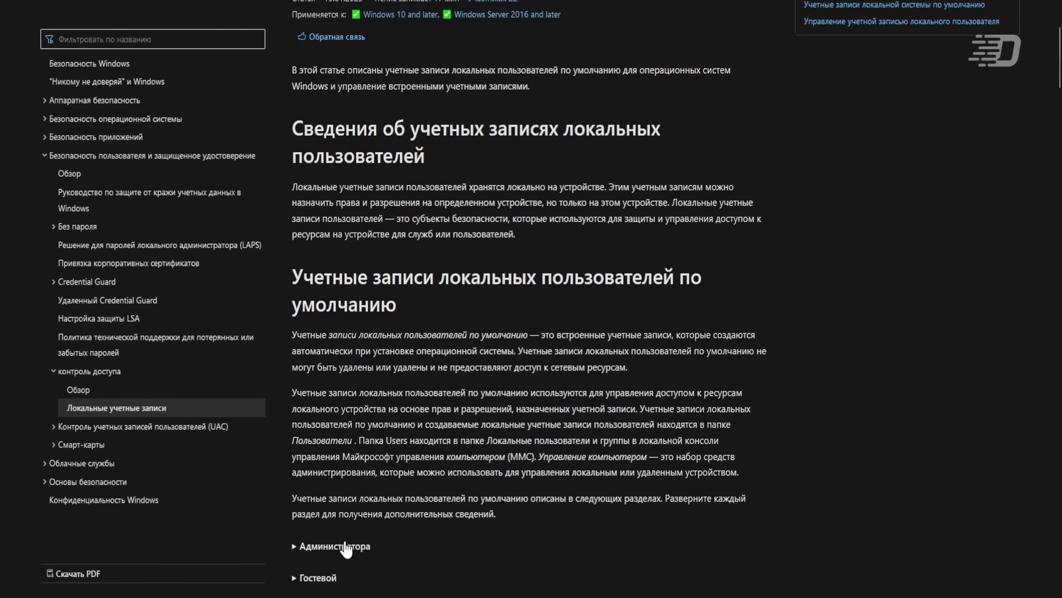
click(346, 548)
scroll(368, 477, down, 12)
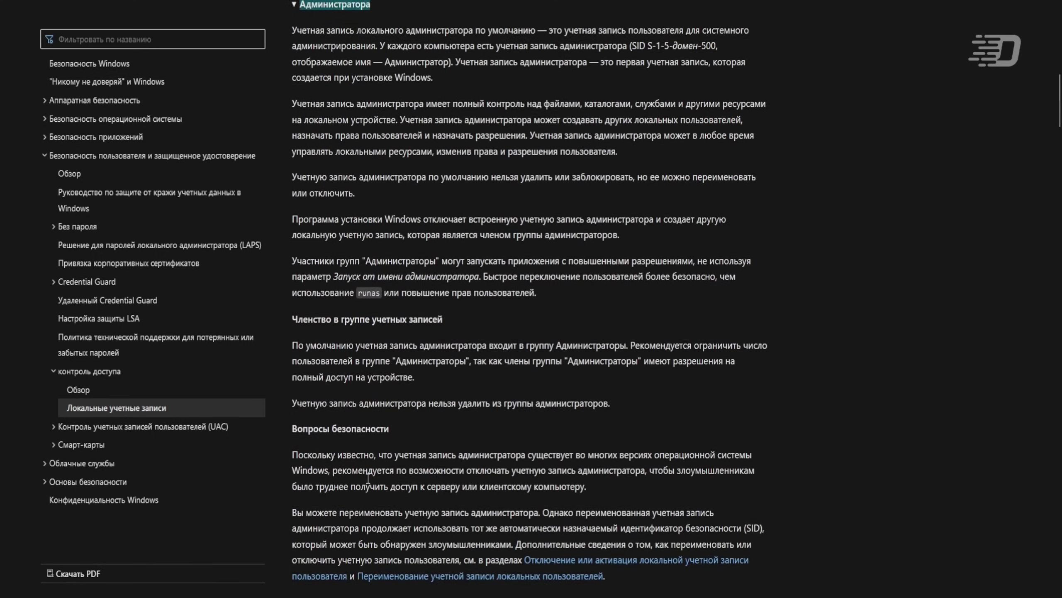
scroll(368, 477, down, 8)
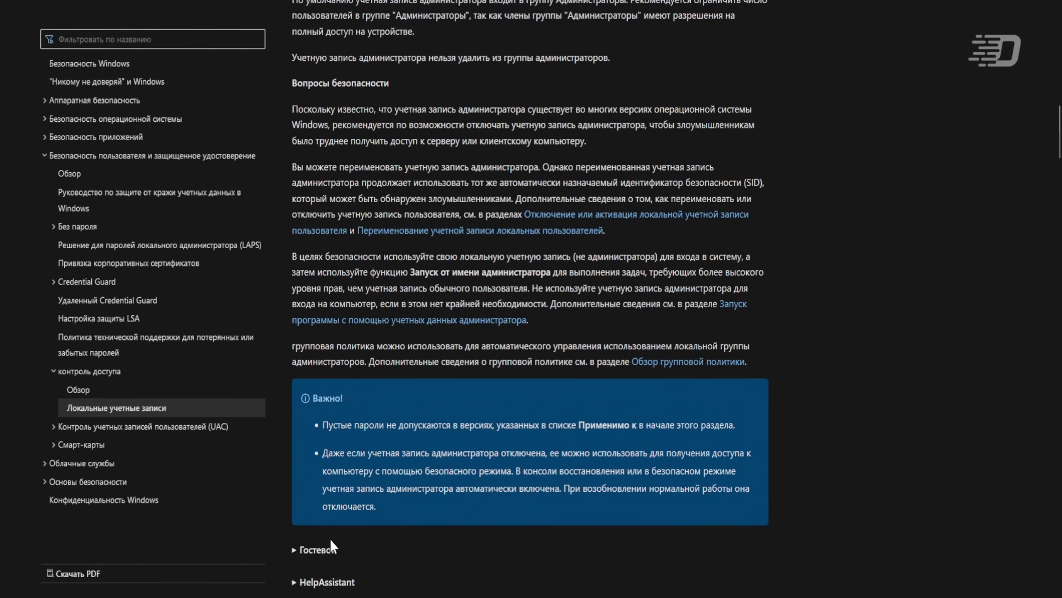
click(332, 548)
scroll(331, 548, down, 6)
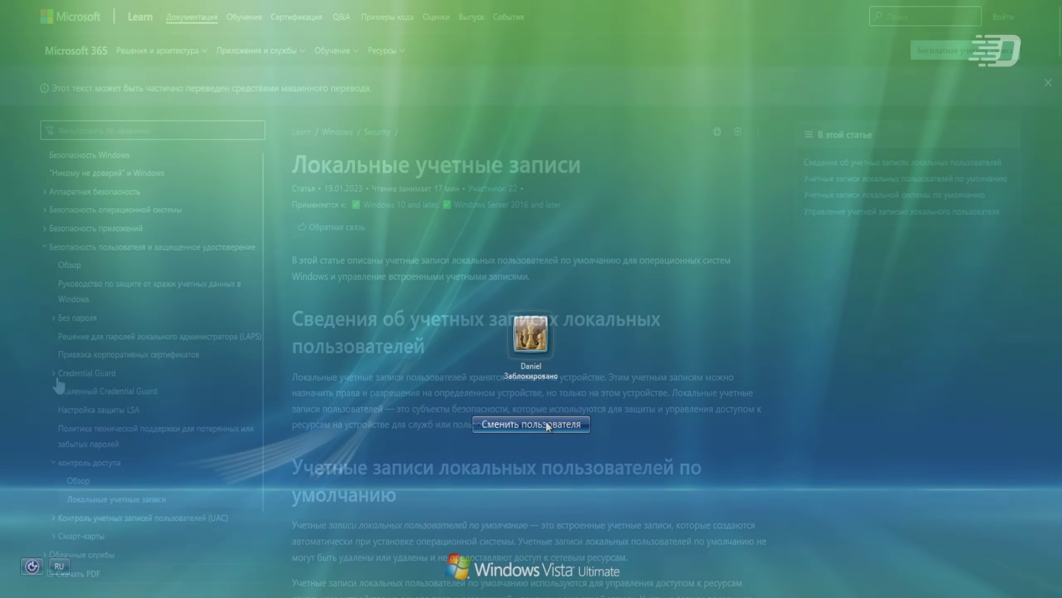
- Sign back into the logged-in account via Switch User and close Windows Media Player
click(531, 425)
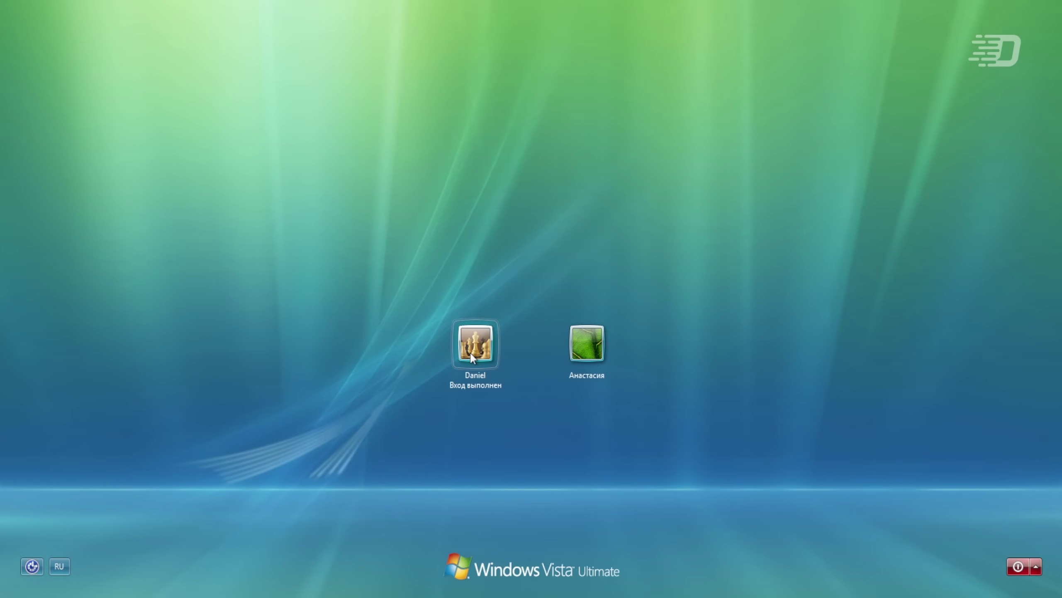
click(471, 350)
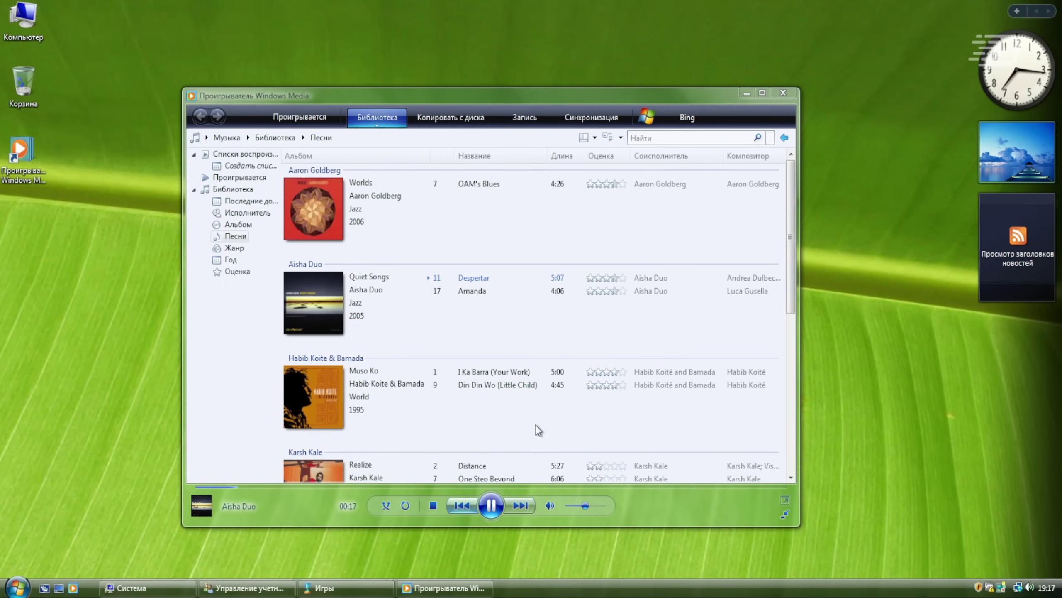
click(786, 90)
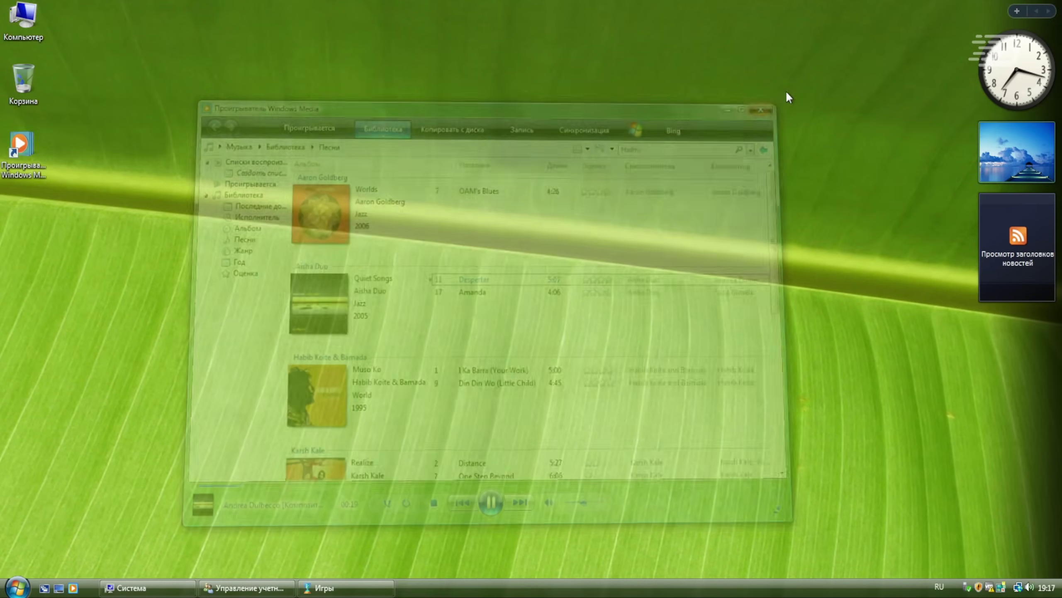
- Restore and close the Games and System windows, then open the Start menu
click(308, 585)
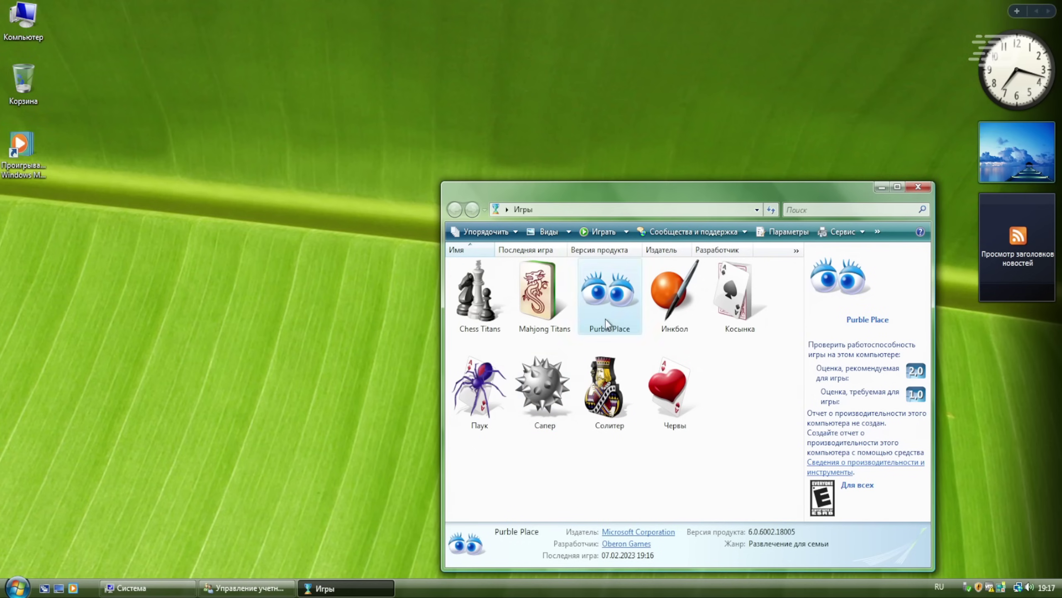
click(918, 186)
click(131, 588)
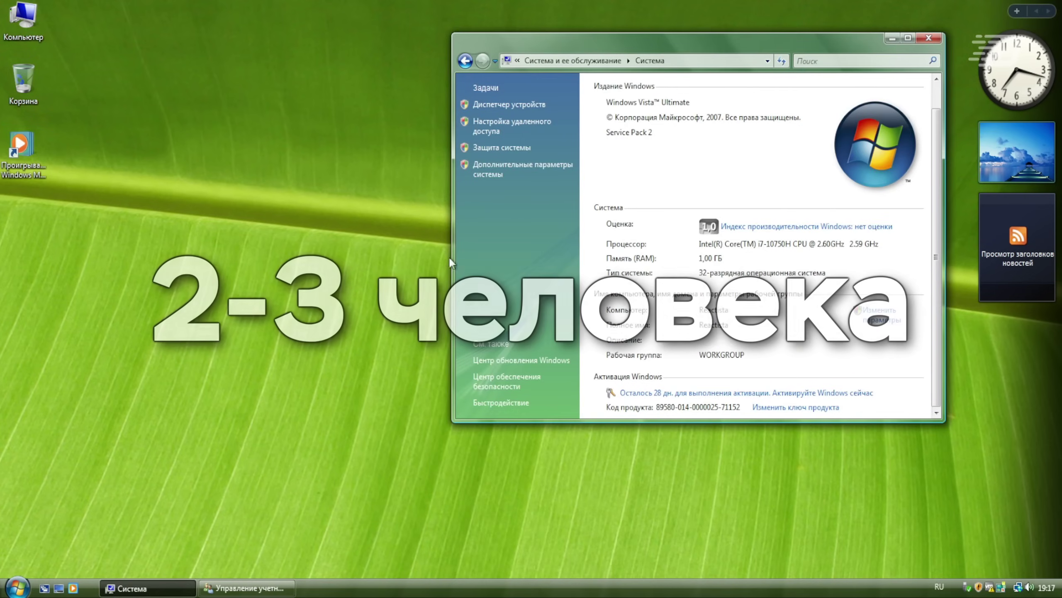
drag(568, 41, 388, 56)
click(753, 52)
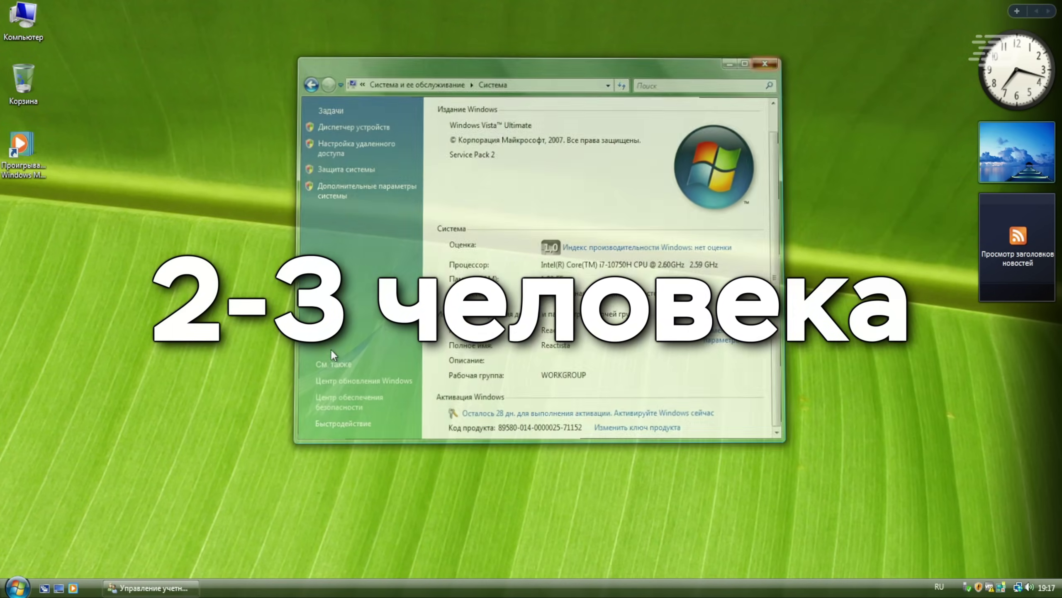
click(25, 582)
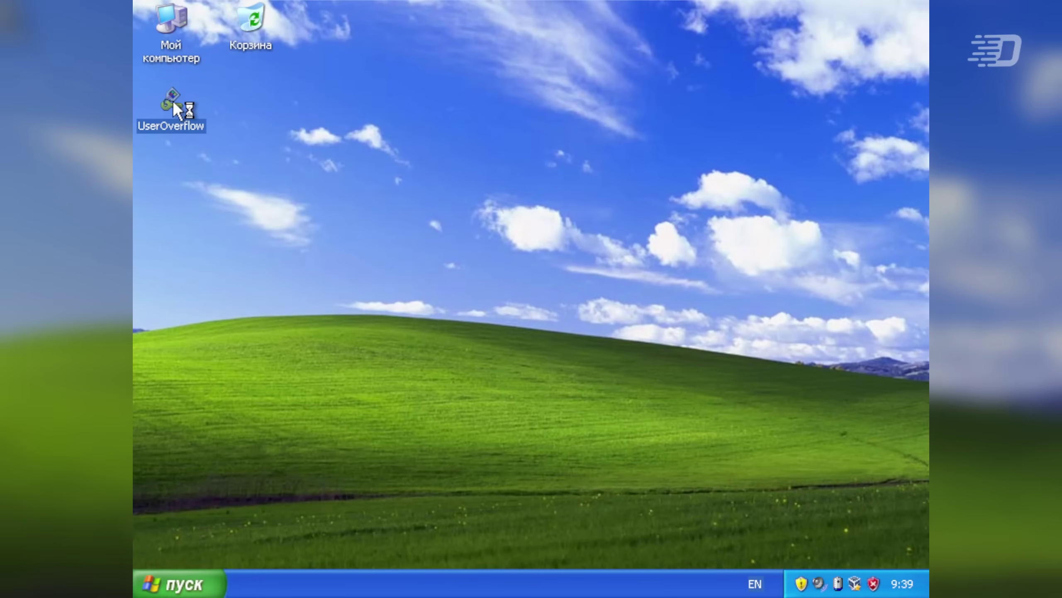
- Launch UserOverflow v1.0 from its icon on the Windows XP desktop
double_click(173, 100)
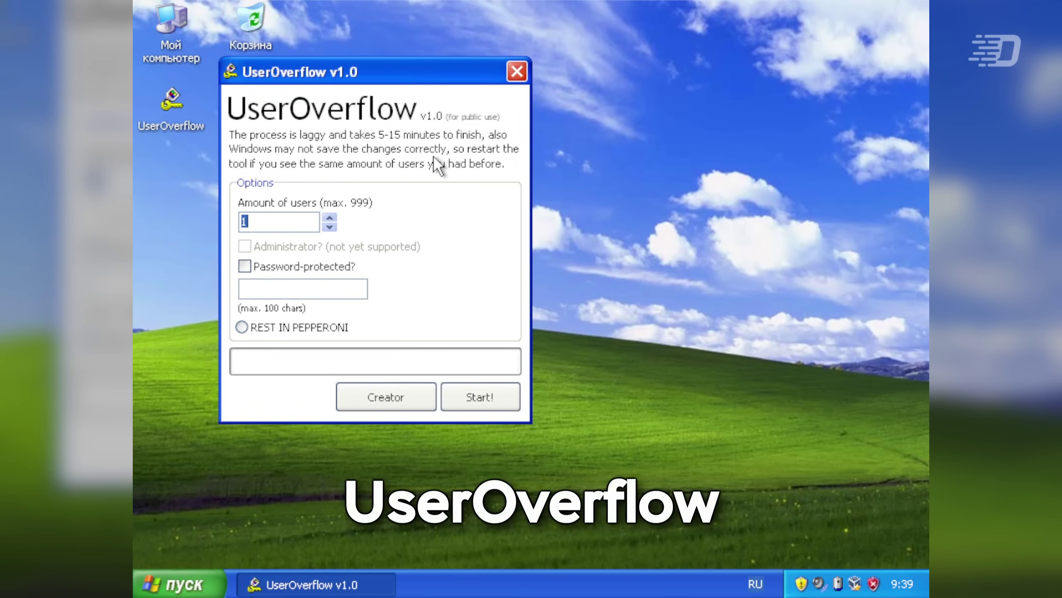
- Set the Amount of users spinner to 2
click(277, 221)
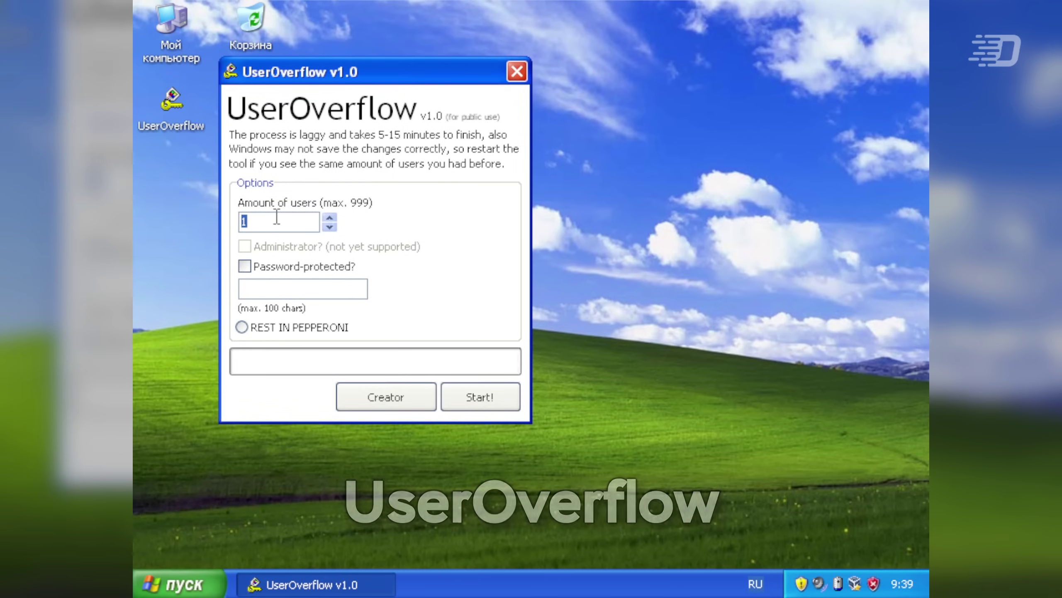
click(329, 228)
click(330, 216)
click(329, 216)
click(329, 216)
click(330, 228)
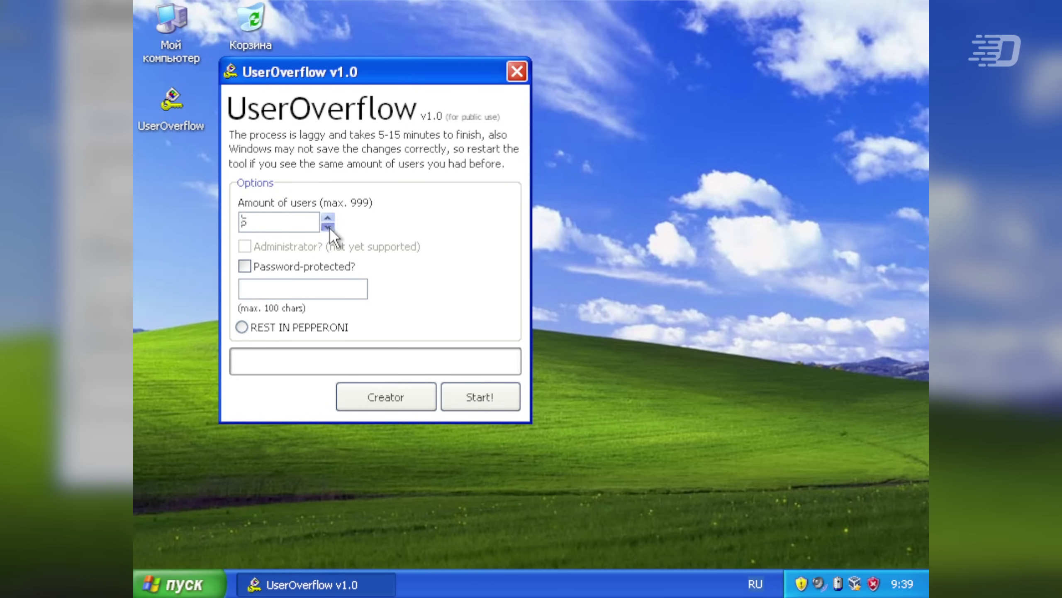
click(329, 228)
click(330, 228)
click(329, 228)
key(Up)
- Start creating the users, accept the no-way-back warning, and dismiss the Done message
click(479, 397)
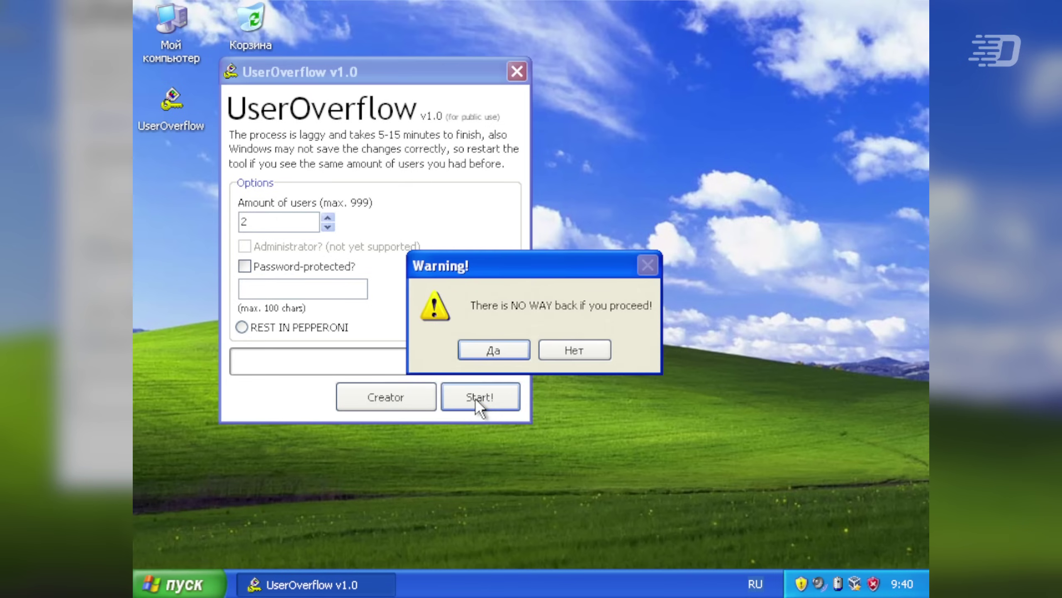
click(504, 347)
click(521, 350)
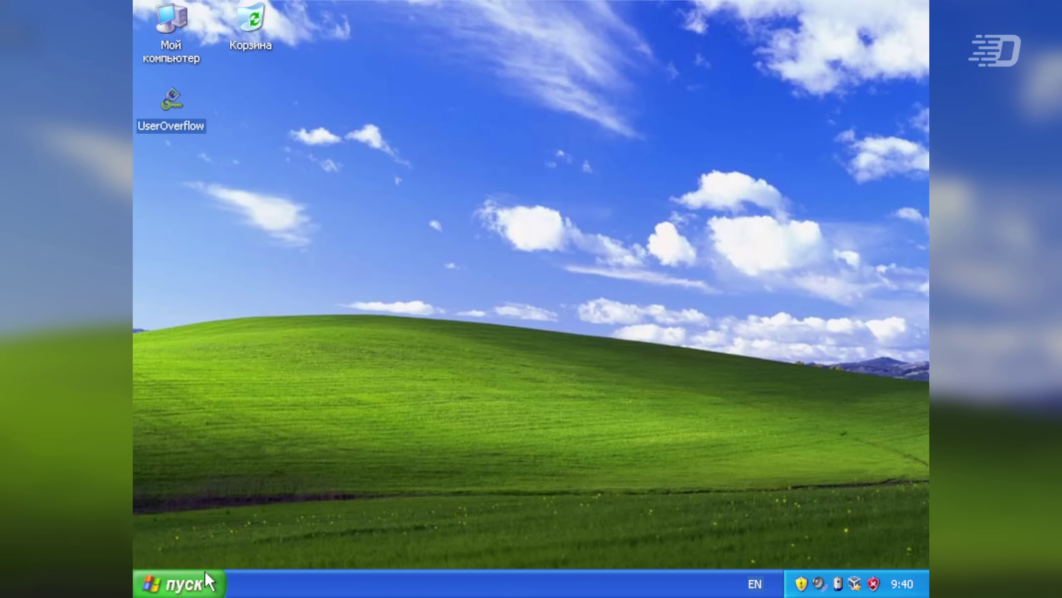
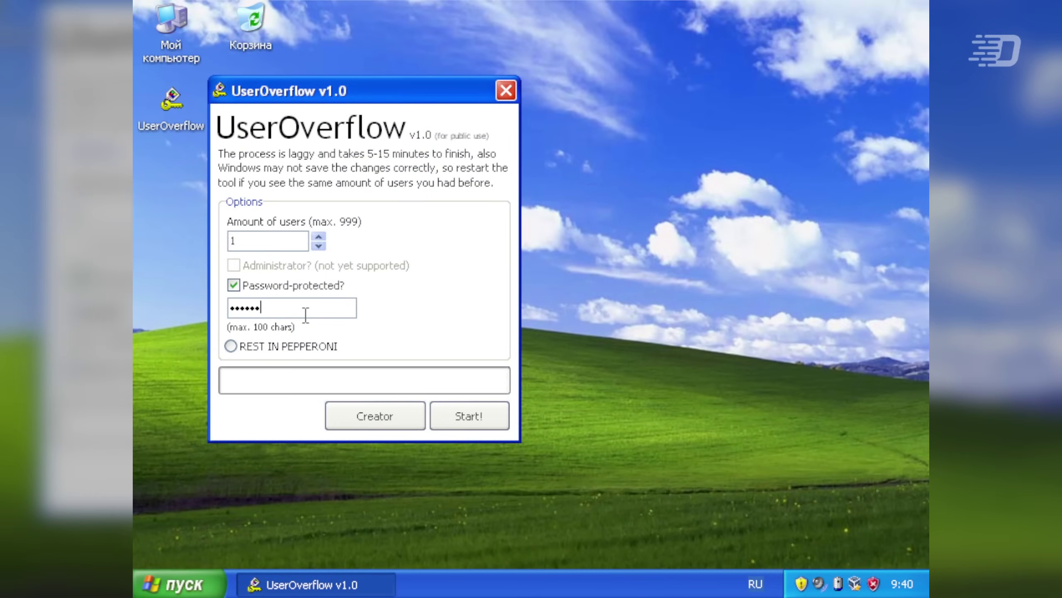
- Turn off Password-protected and select the REST IN PEPPERONI option to bring up its confirmation
click(310, 290)
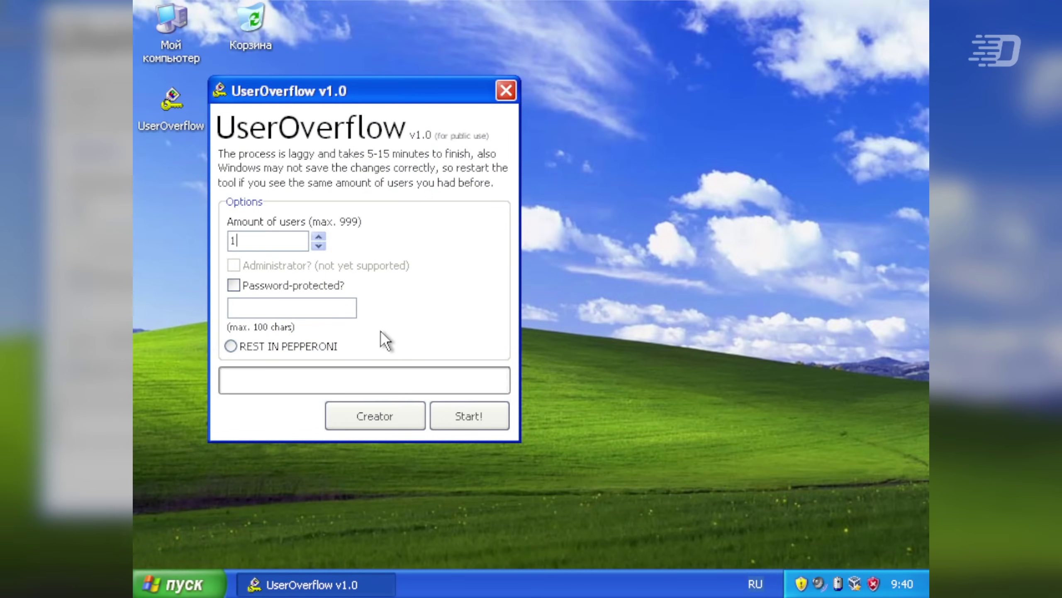
click(305, 350)
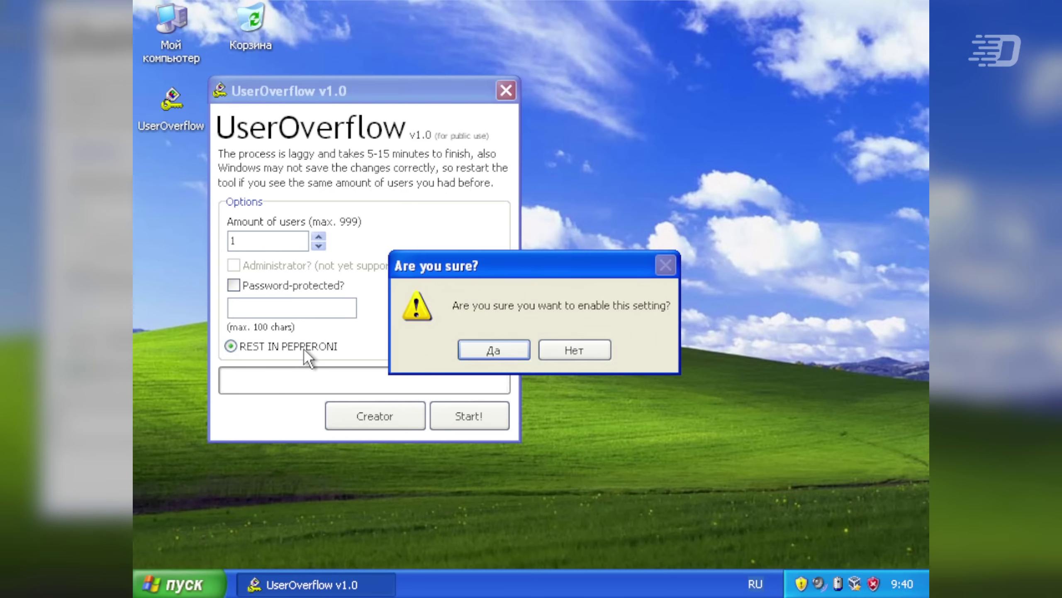
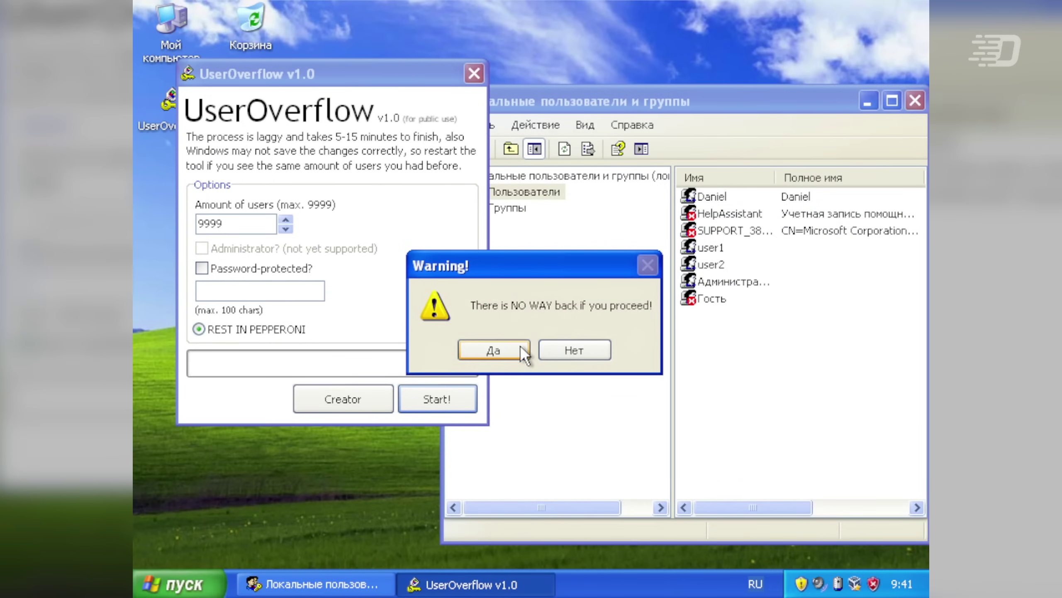
- Confirm the warning, let all 9999 accounts generate, and dismiss the Done! dialog
click(521, 349)
click(774, 414)
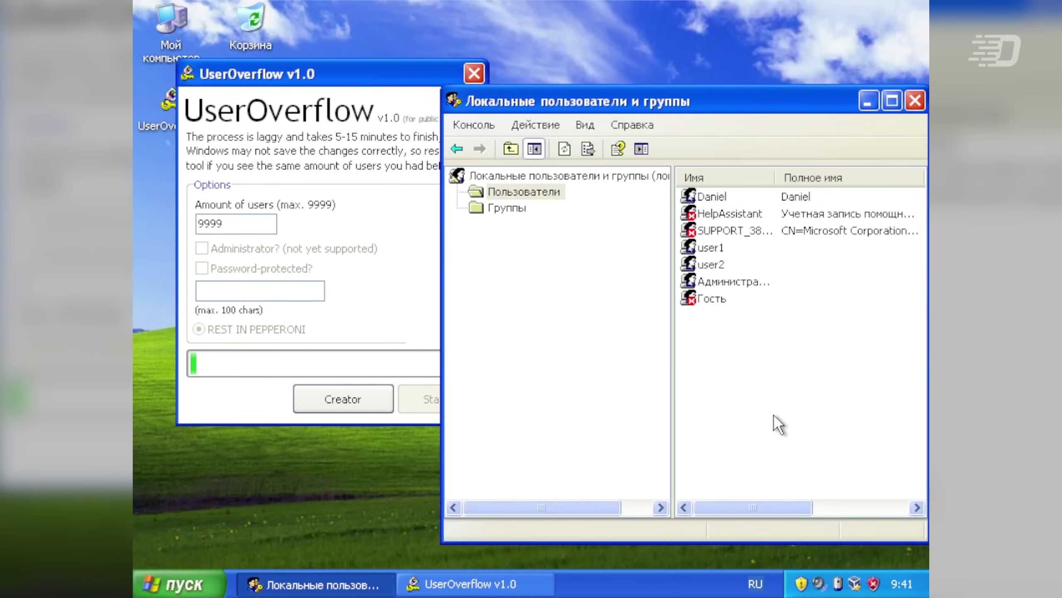
key(F5)
key(F5)
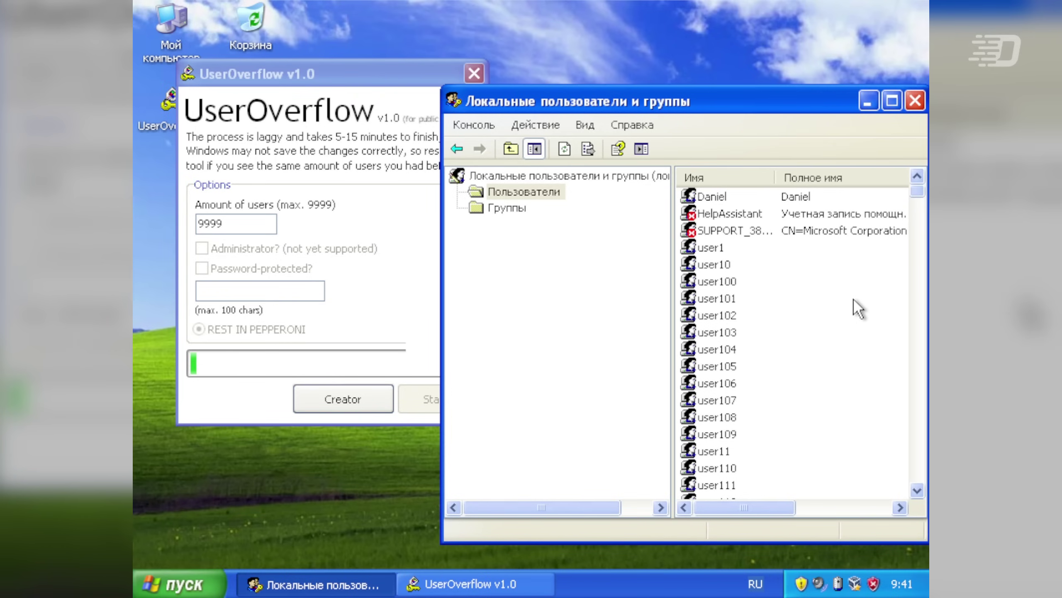
click(368, 161)
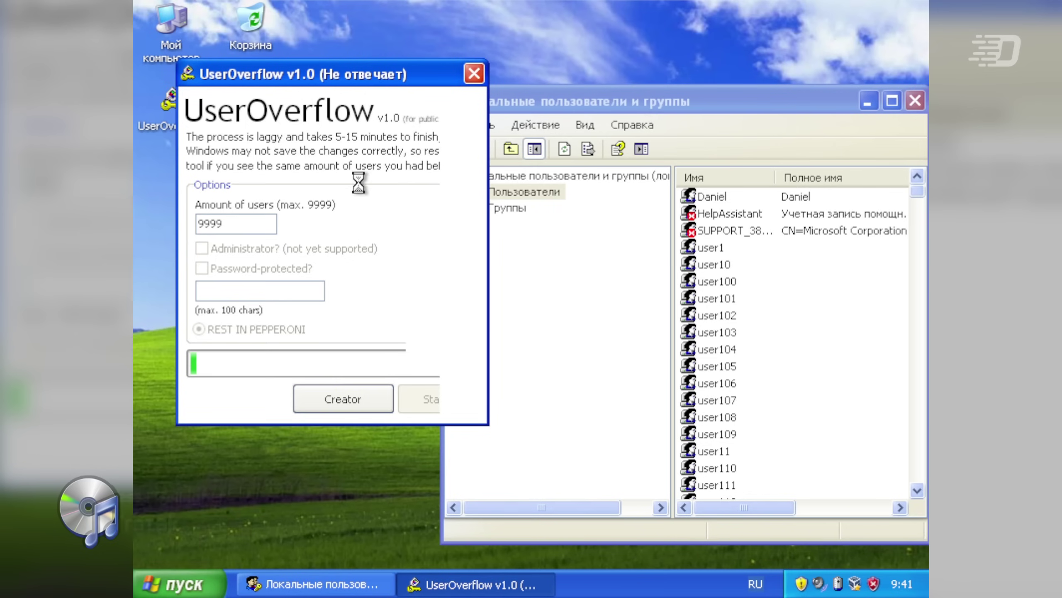
click(842, 347)
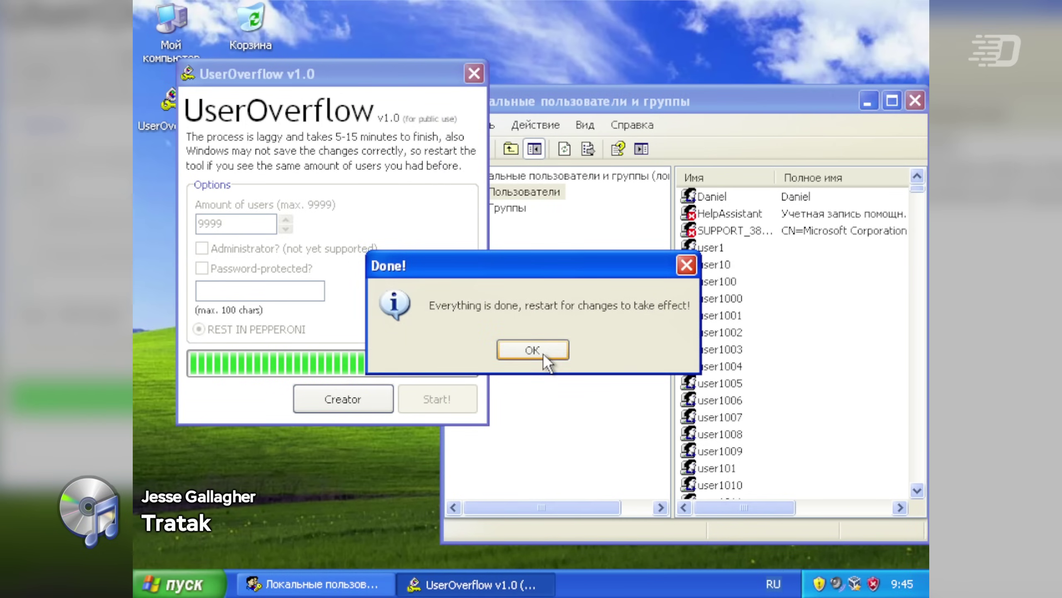
click(532, 349)
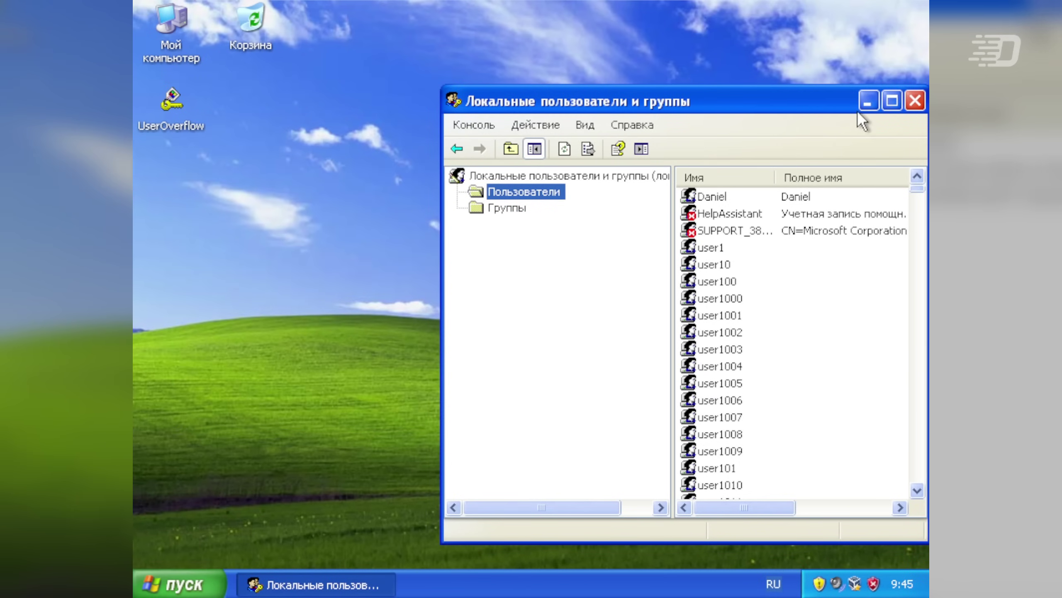
- Open User Accounts in the Windows XP Control Panel from the Start menu
click(868, 102)
key(super)
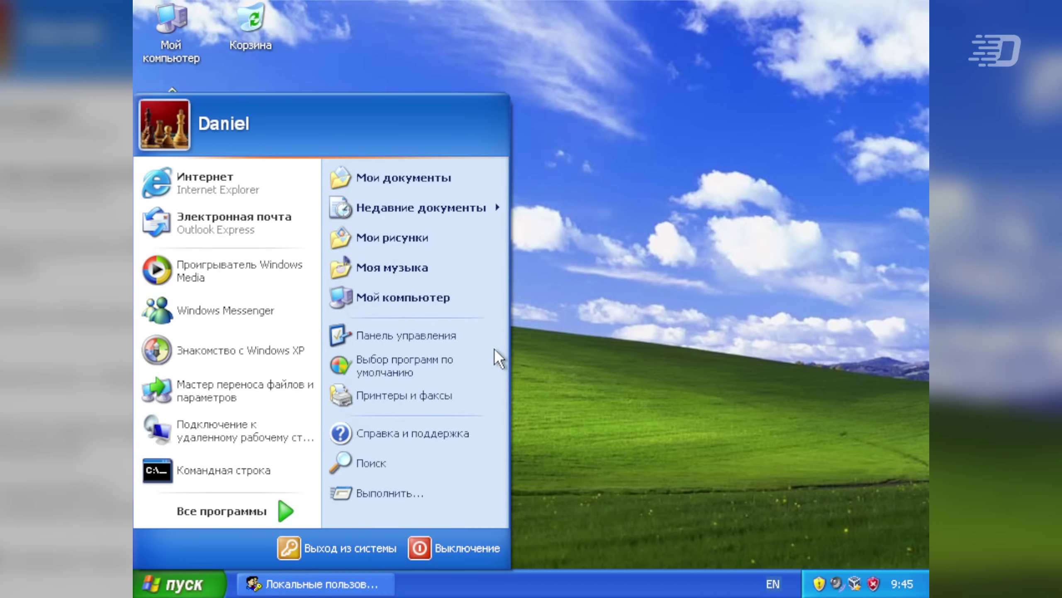
click(473, 340)
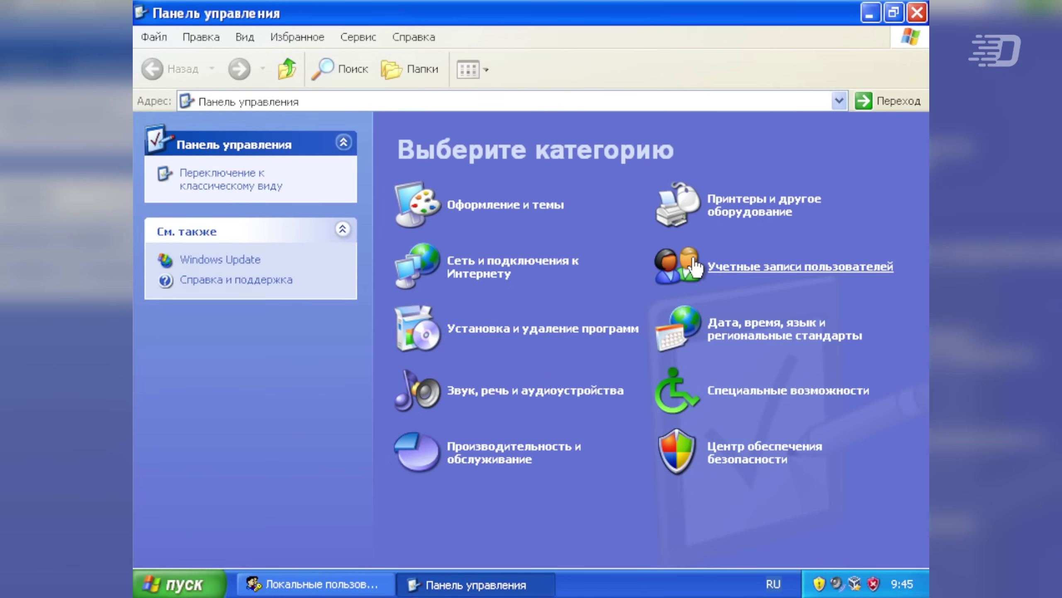
click(742, 276)
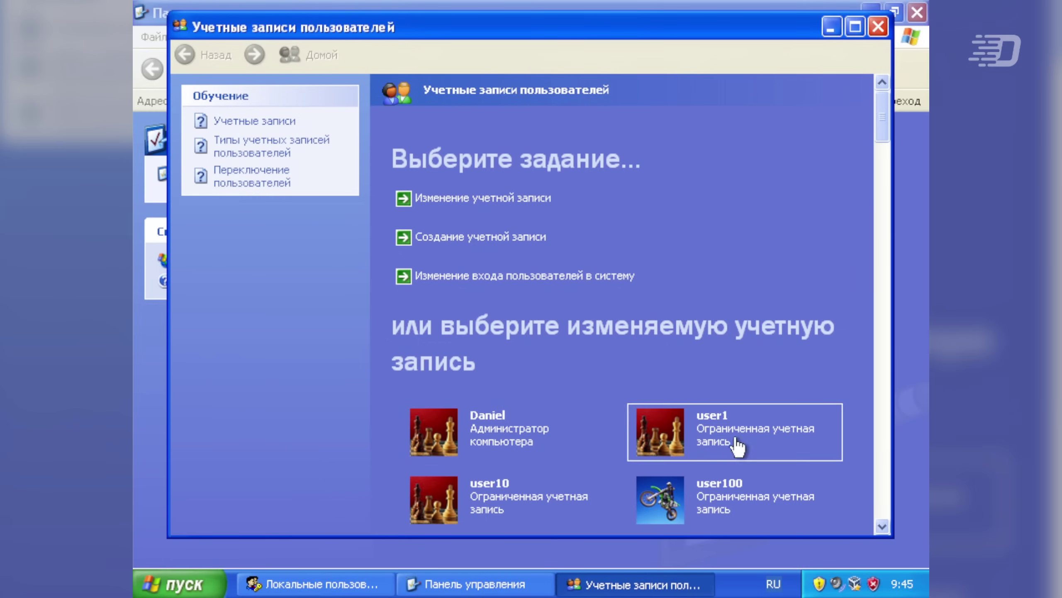
mouse_move(880, 113)
mouse_down()
mouse_move(881, 493)
mouse_move(889, 109)
mouse_up()
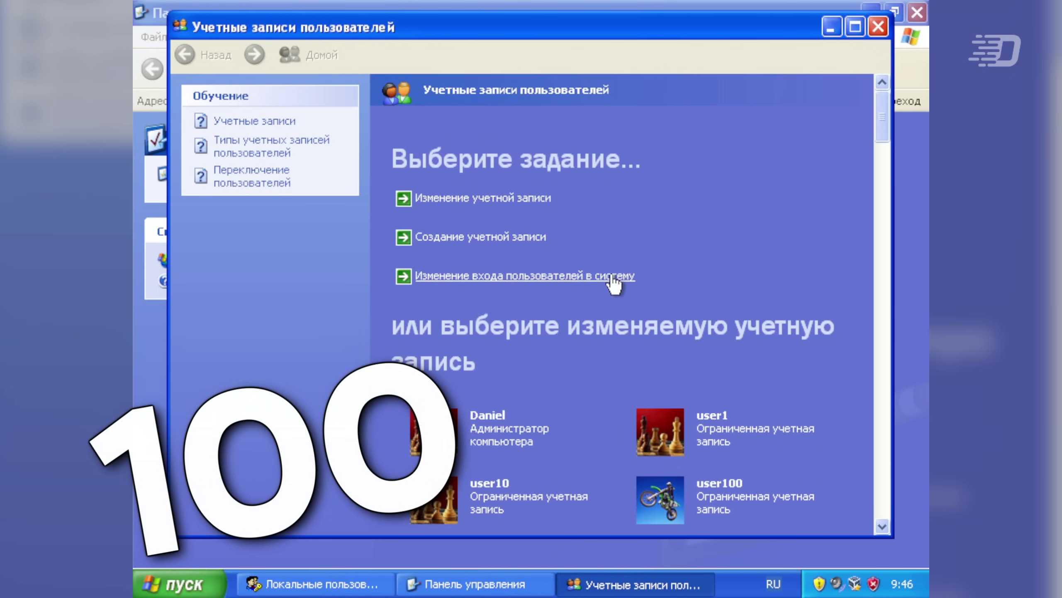
- Disable the Welcome screen and Fast User Switching, apply, and close the windows
click(486, 281)
click(401, 270)
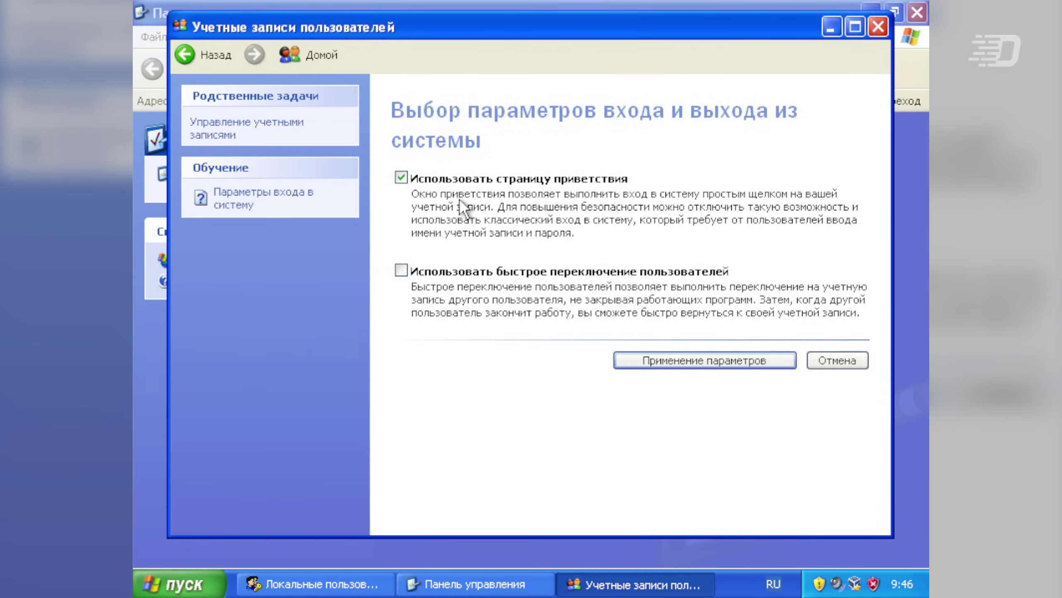
click(401, 177)
click(661, 363)
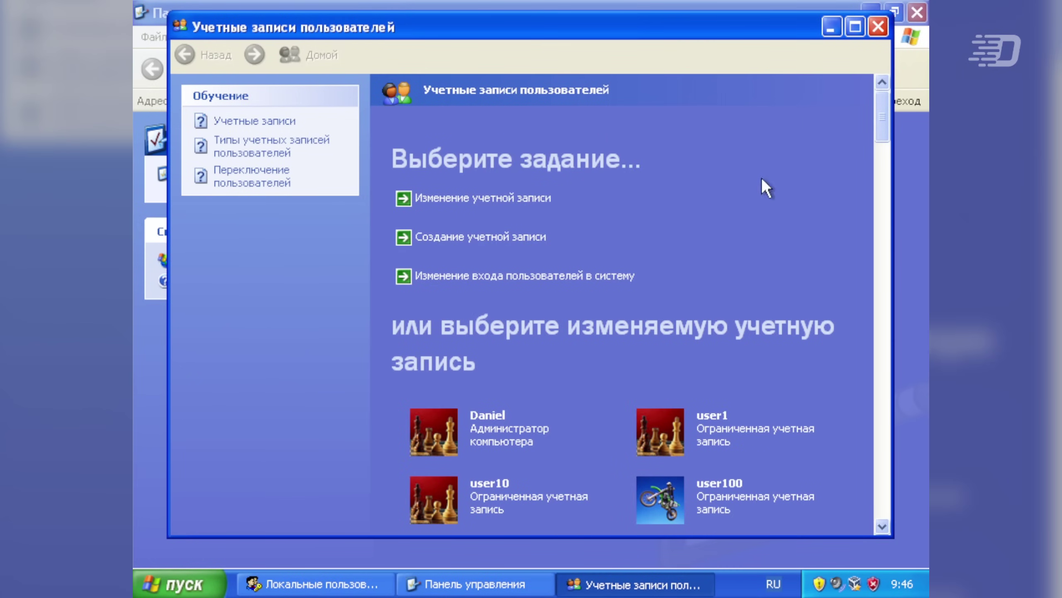
click(877, 26)
click(916, 13)
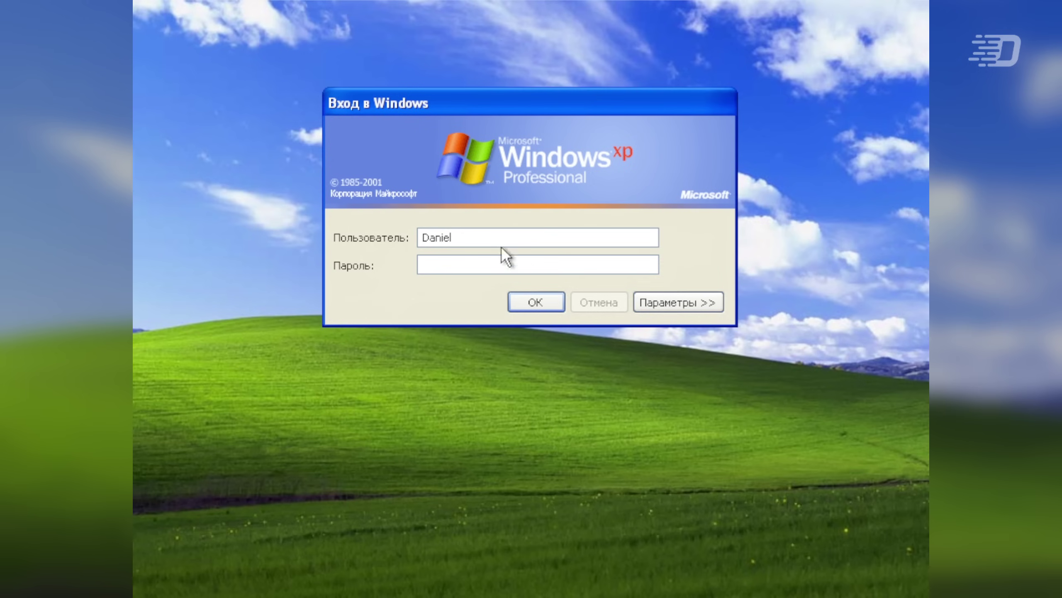
- Try logging on as user10000 at the classic logon dialog
double_click(514, 234)
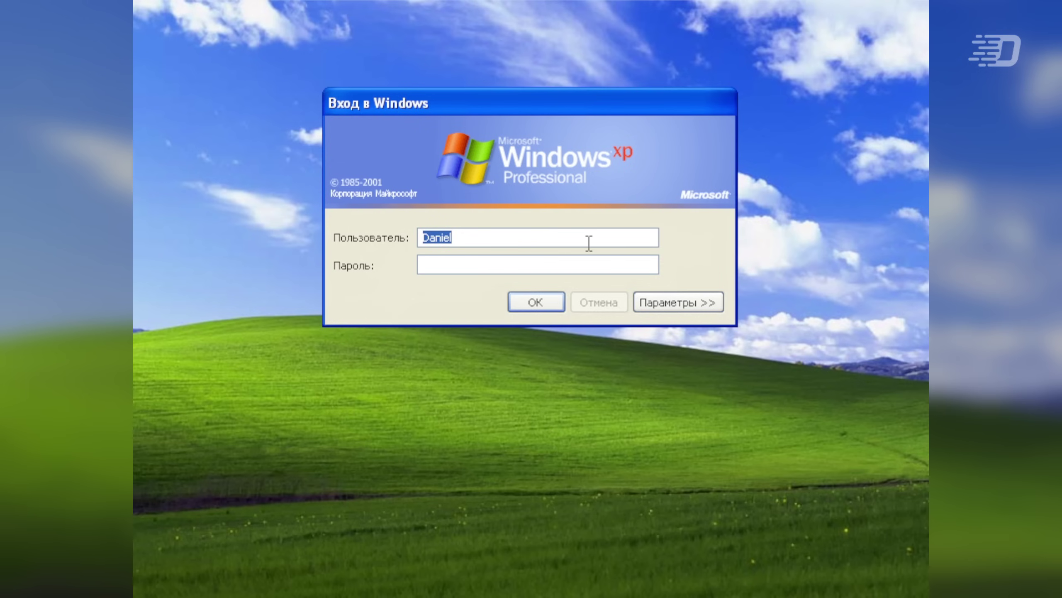
text(гы)
text(er10000)
key(Return)
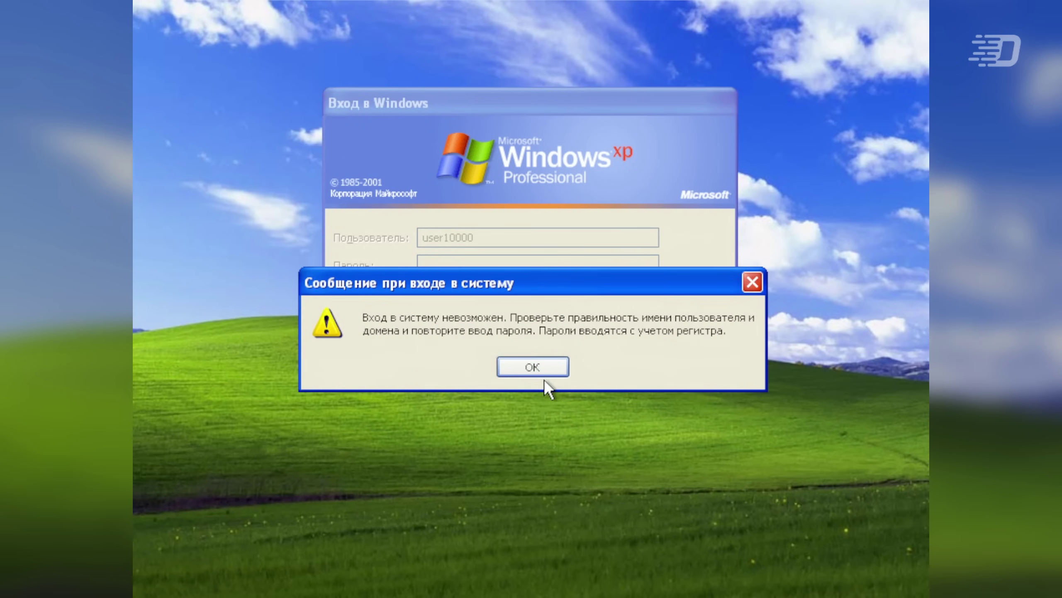
- Dismiss the logon error, delete the digits from the user name, and submit again
click(544, 374)
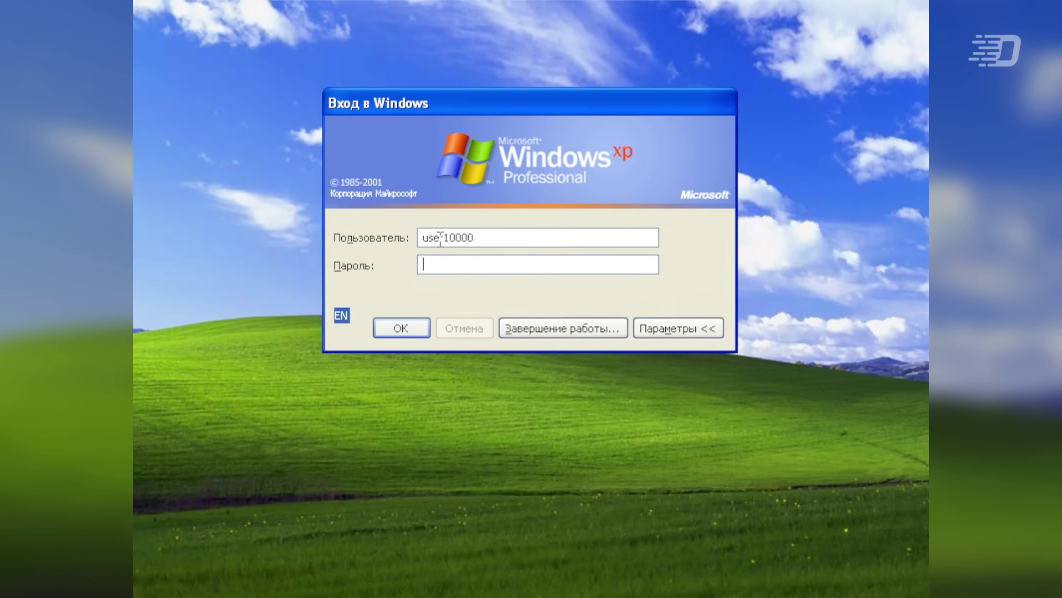
drag(443, 238, 586, 235)
key(BackSpace)
key(Return)
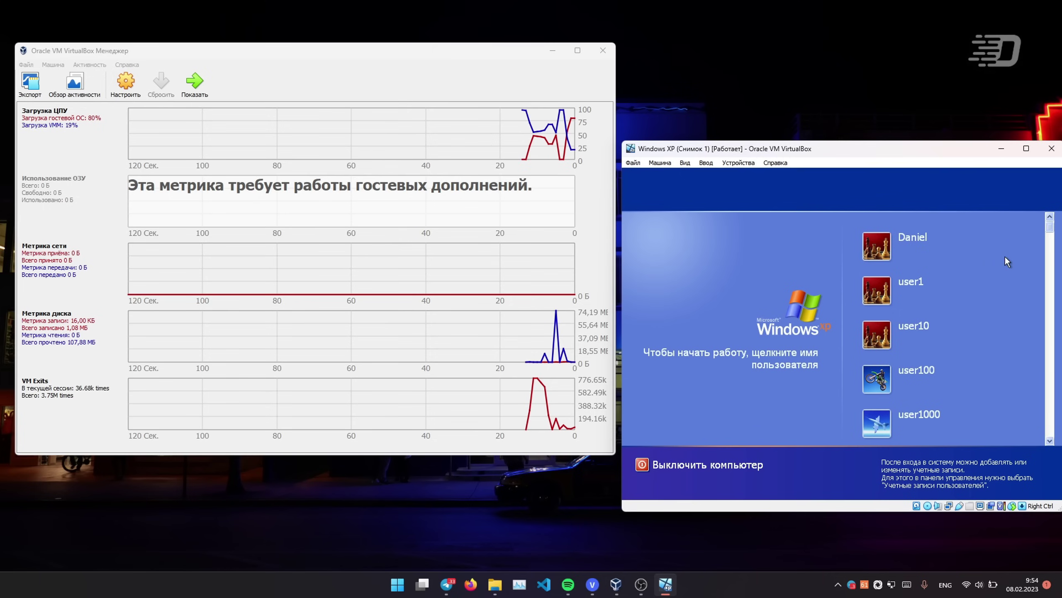
- Use Log Off > Switch User in the XP guest to reach the Welcome screen
click(578, 122)
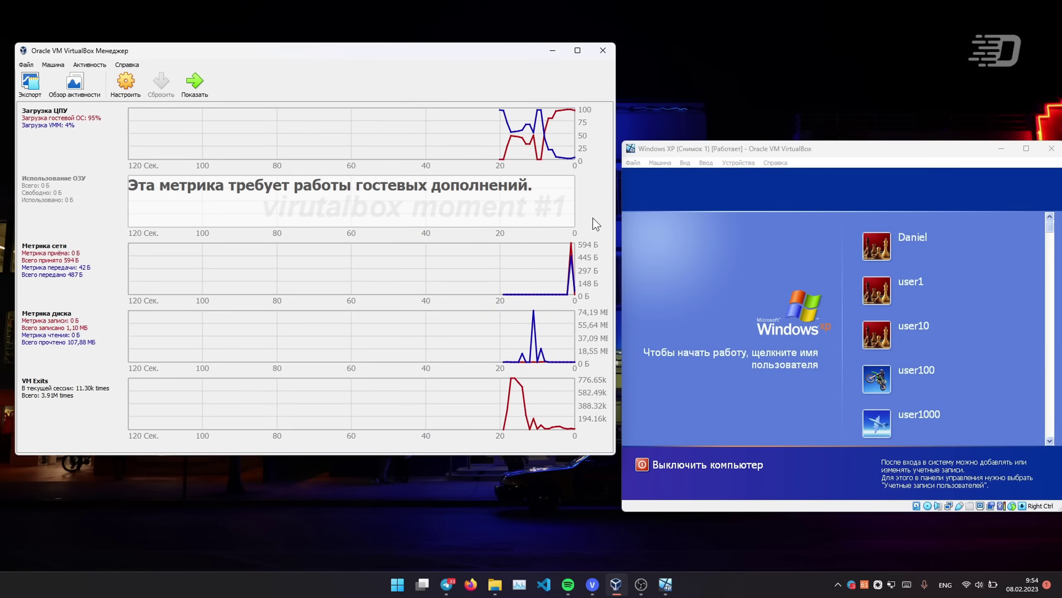
click(729, 464)
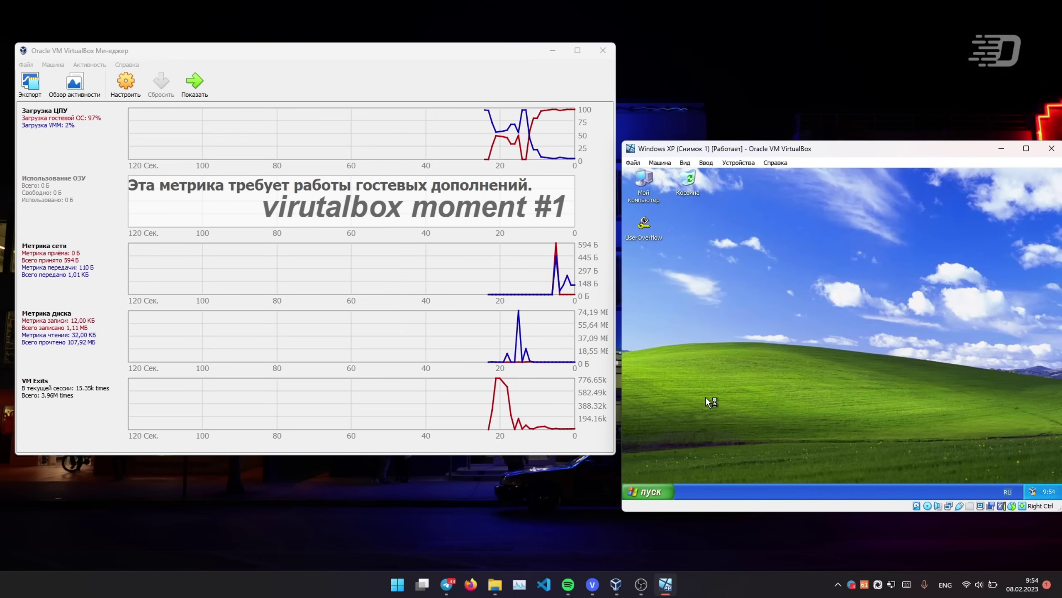
click(657, 492)
click(726, 469)
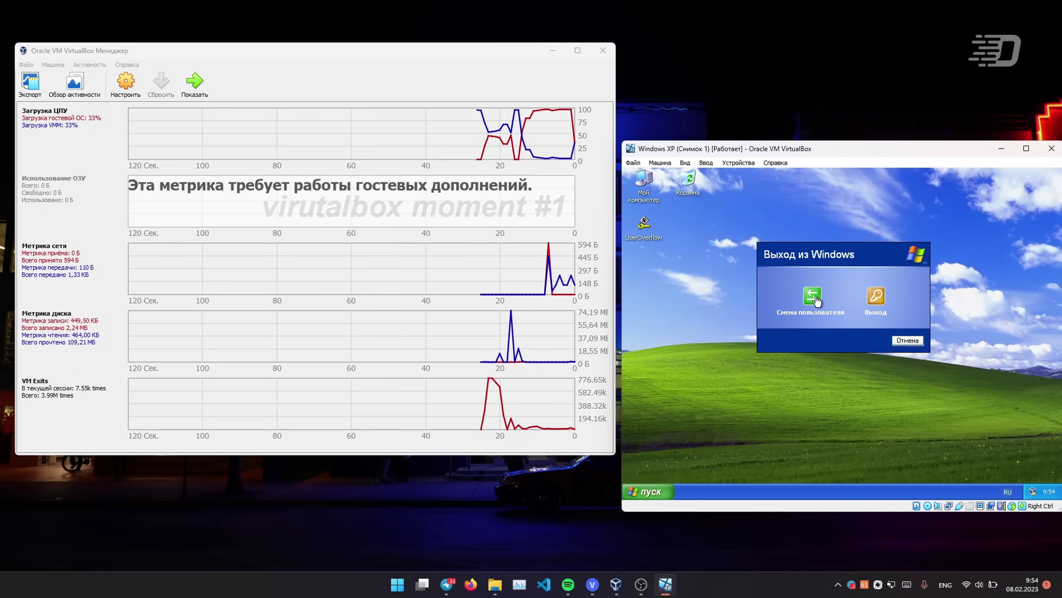
click(814, 297)
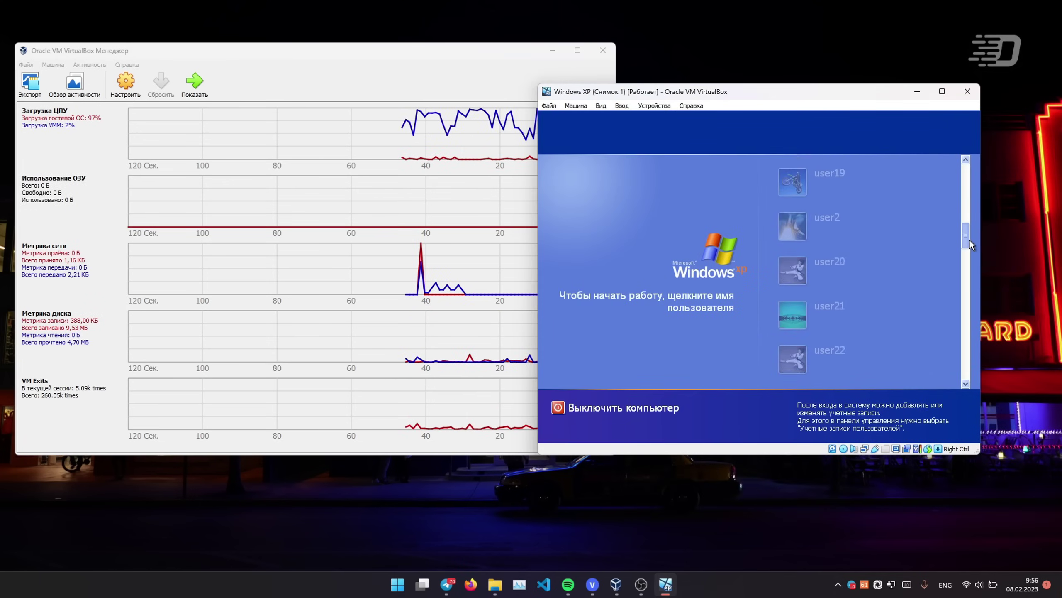
- Scroll the XP Welcome screen's list further down through the generated user accounts
drag(970, 239, 893, 149)
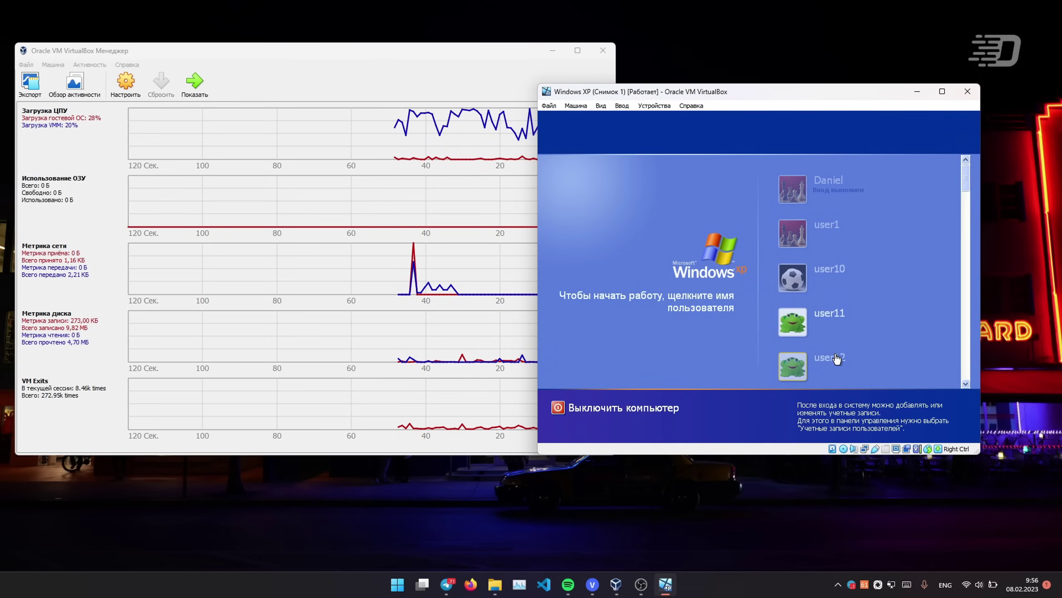
scroll(833, 343, down, 10)
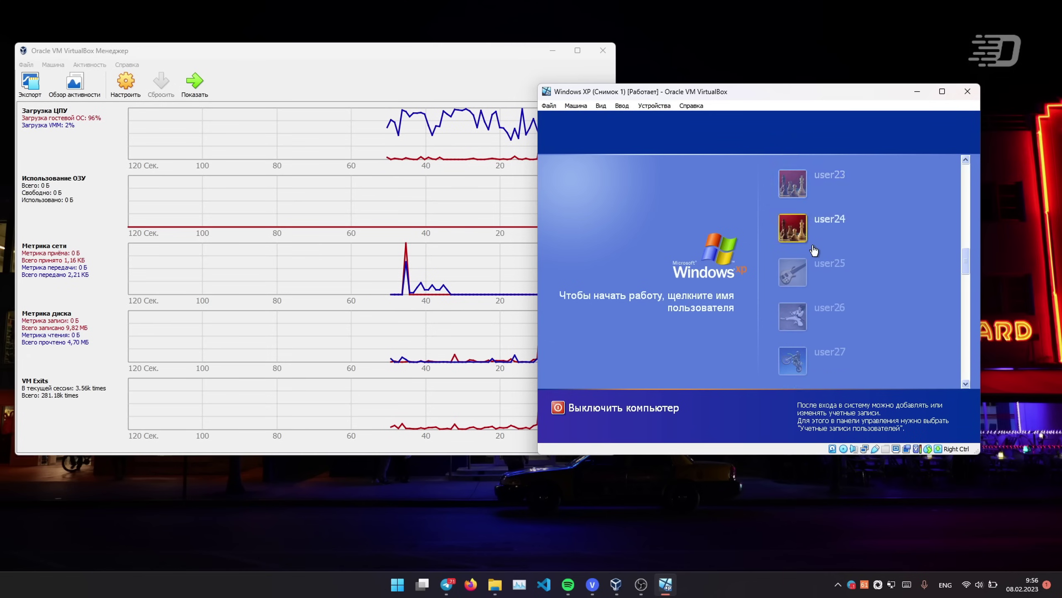
scroll(814, 250, down, 6)
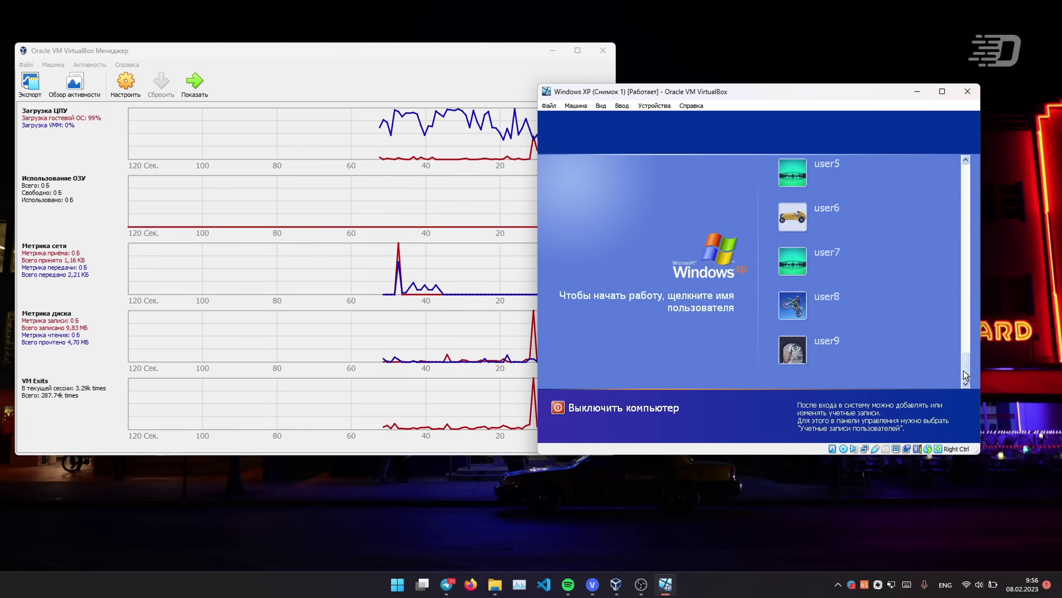
drag(965, 371, 968, 167)
click(497, 246)
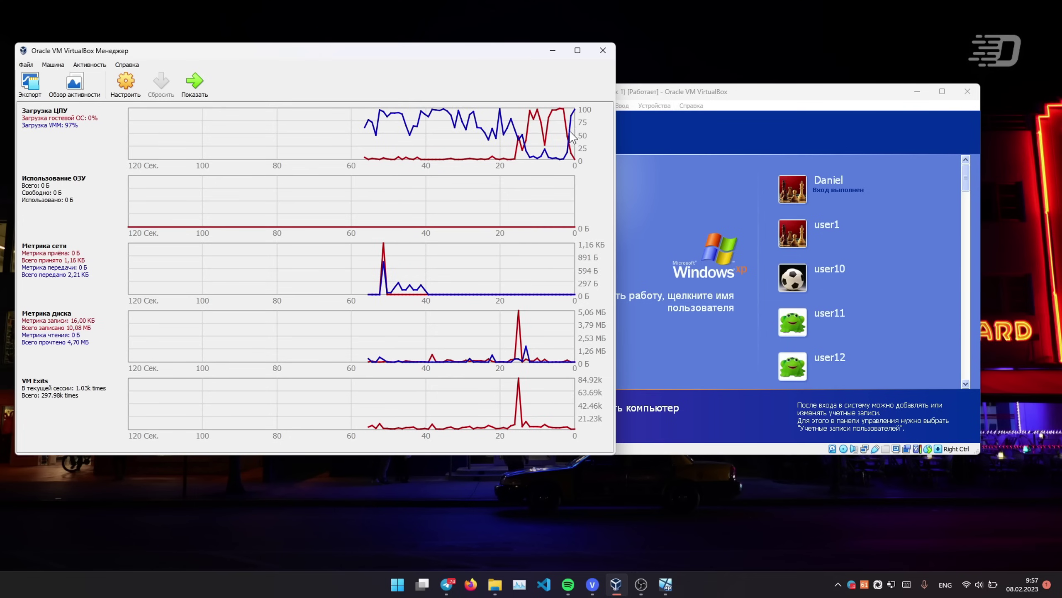
click(970, 242)
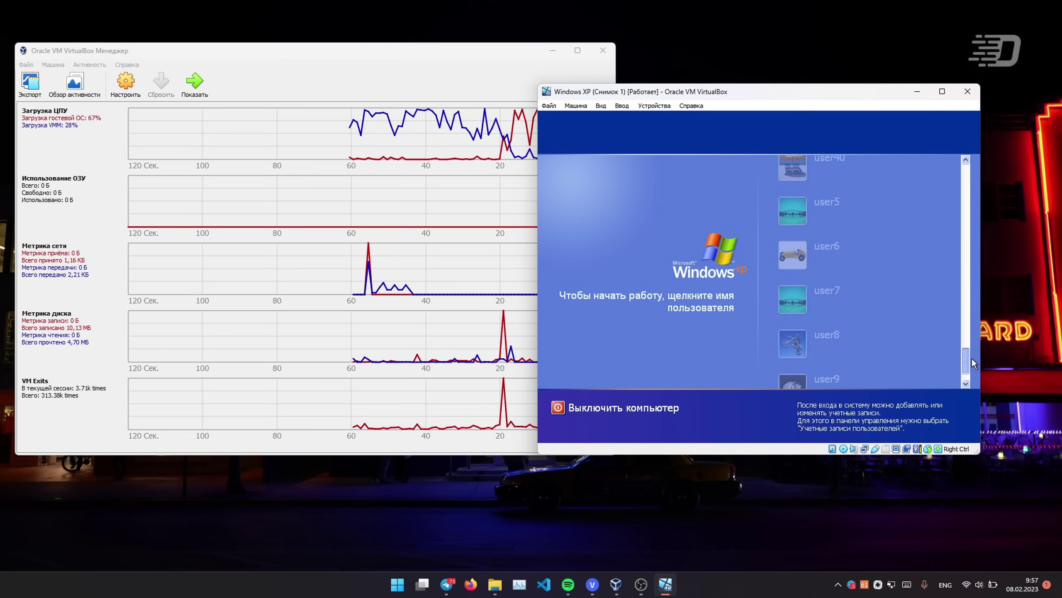
scroll(820, 243, down, 10)
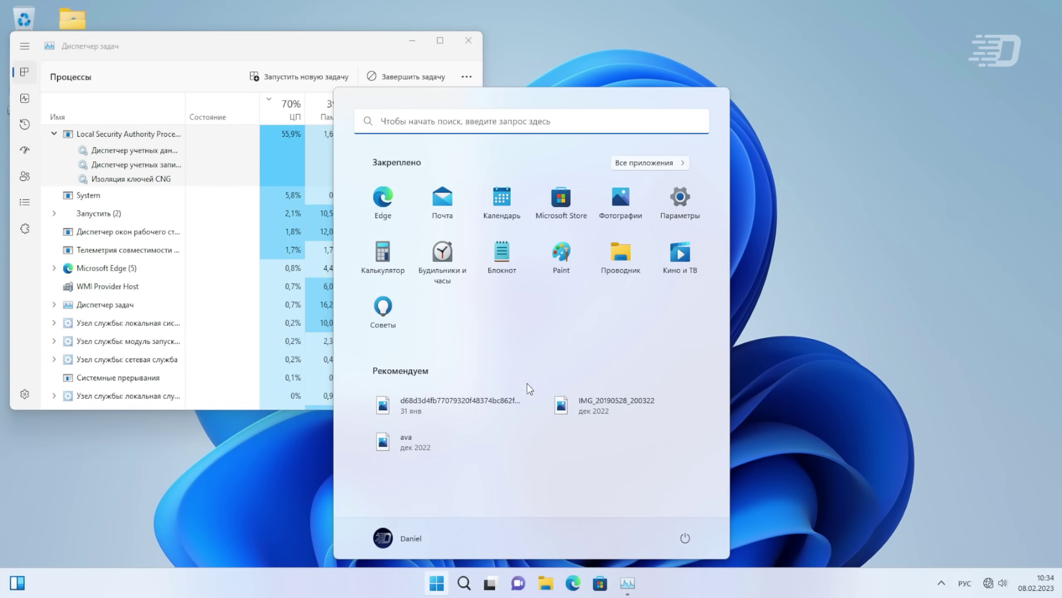
- Close the lsass Properties dialog and return to the Task Manager process list
click(882, 351)
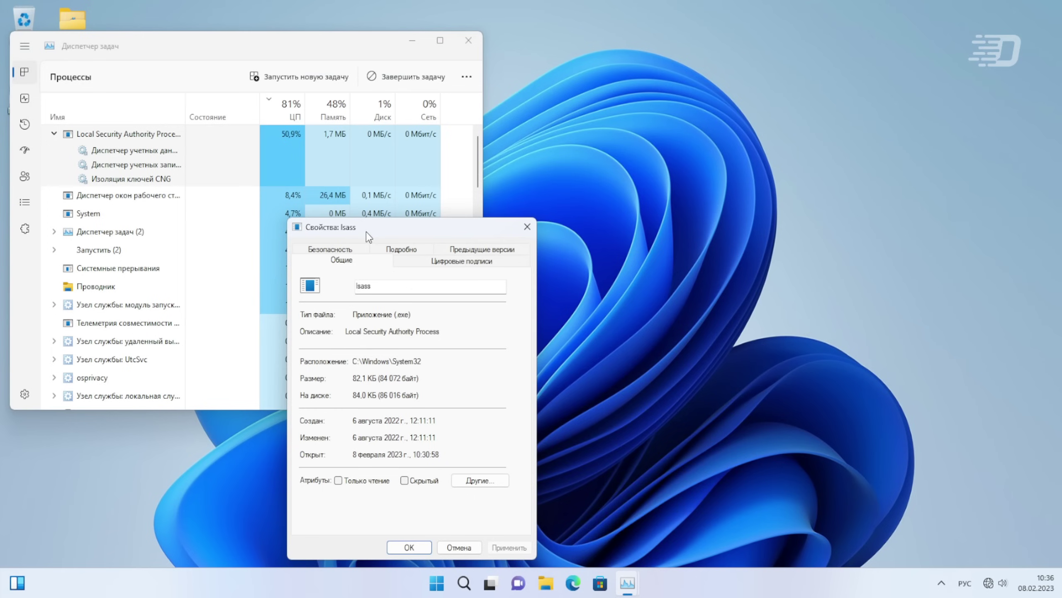
drag(367, 232, 324, 151)
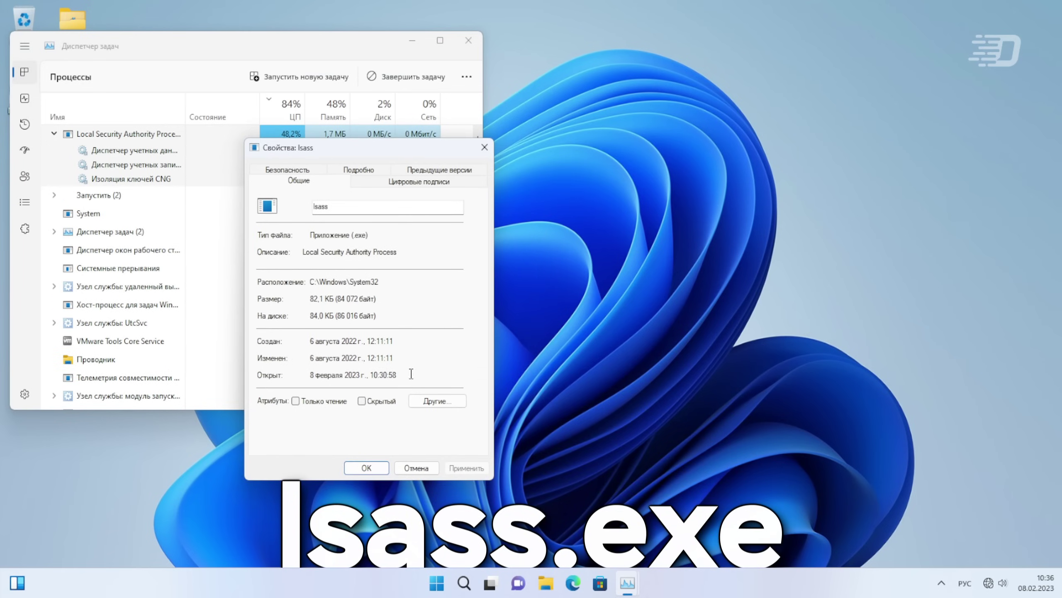
click(368, 467)
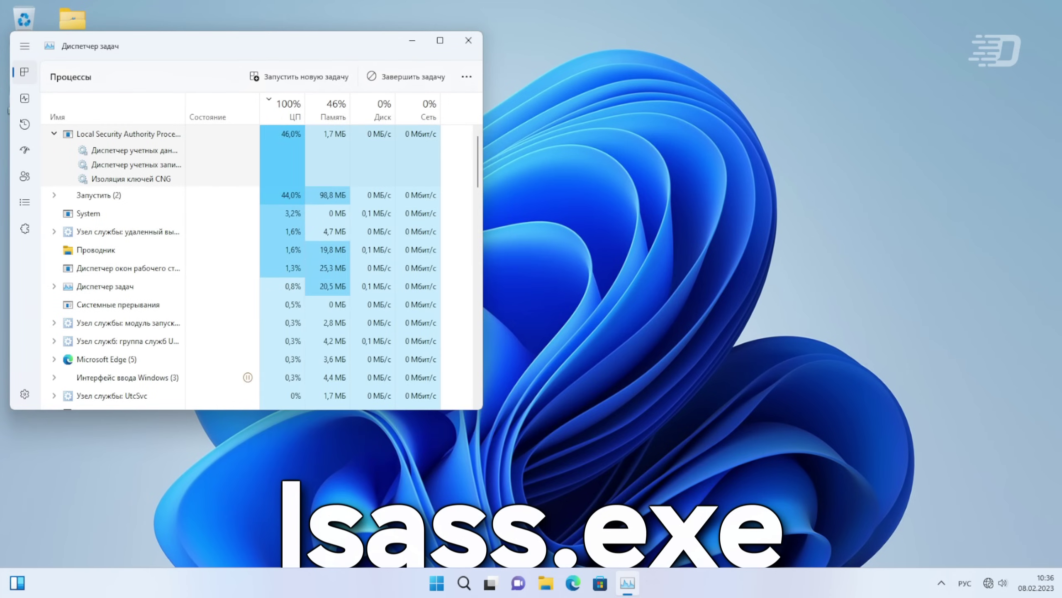
key(super)
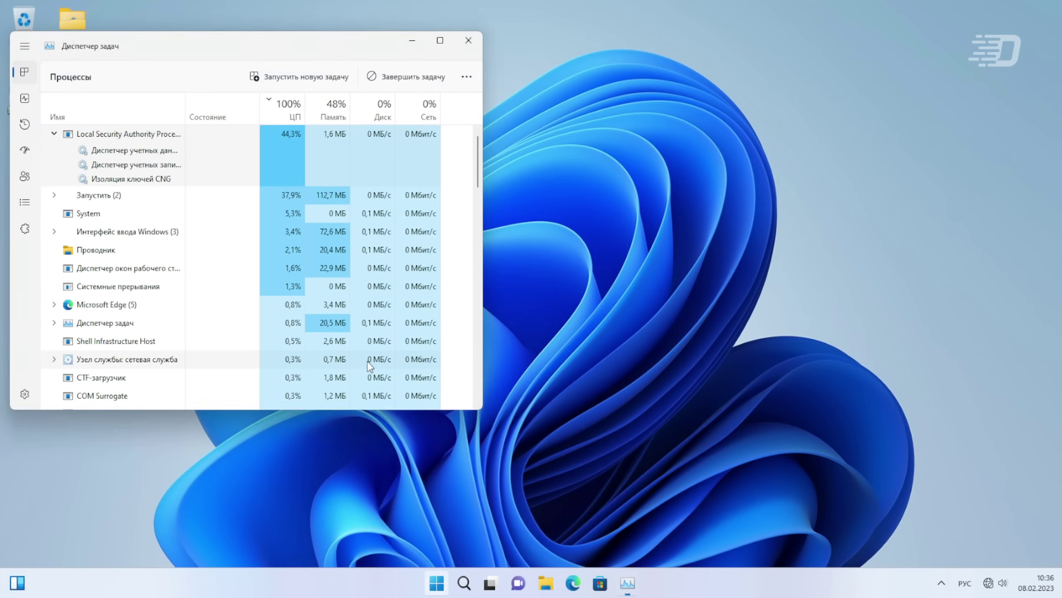
click(168, 147)
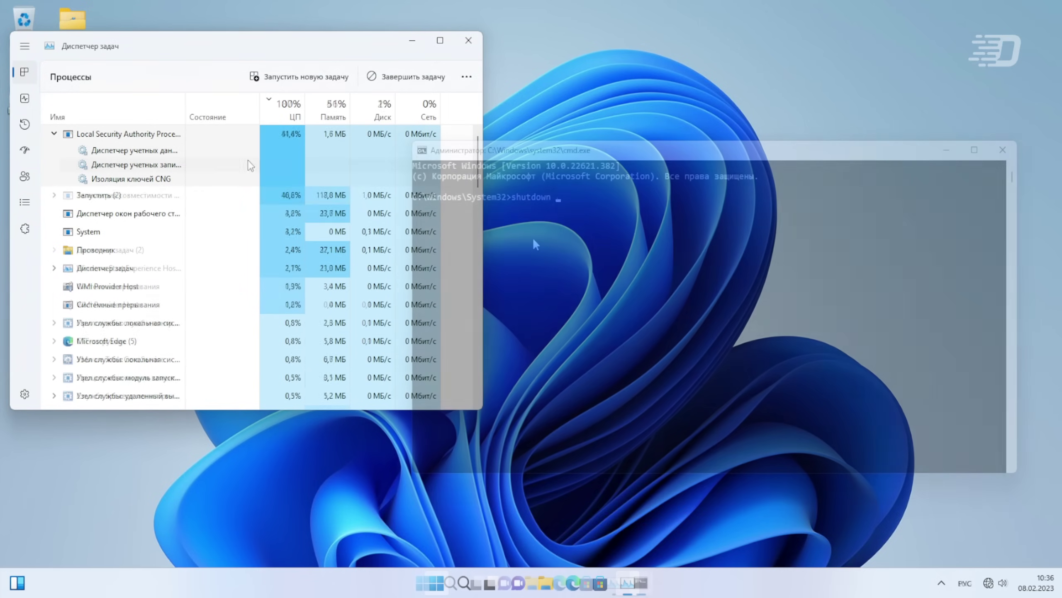
- End the Local Security Authority Process task, accepting the loss of unsaved data
right_click(251, 139)
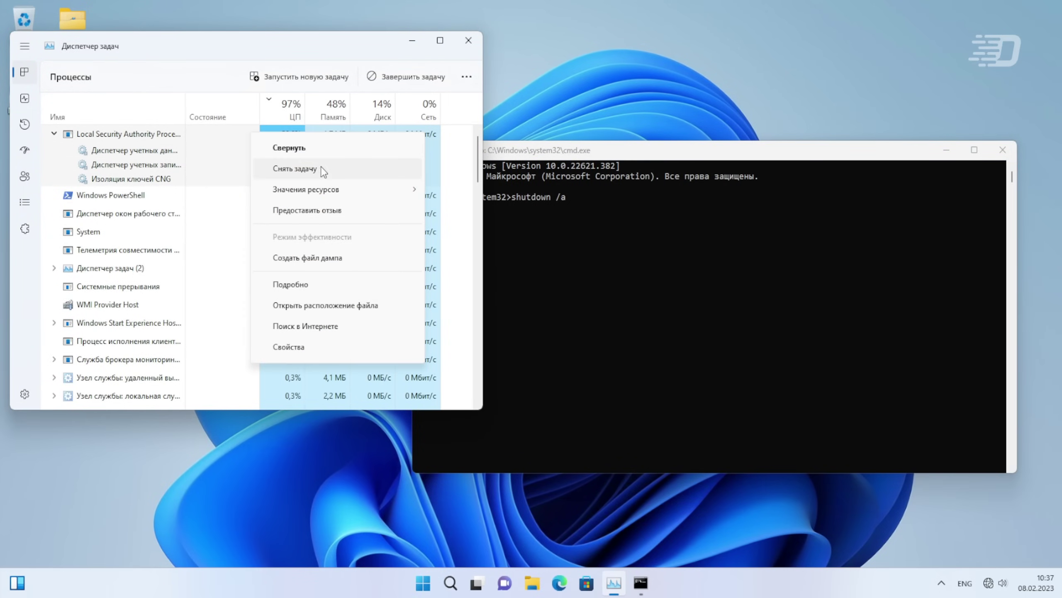
click(324, 172)
click(523, 313)
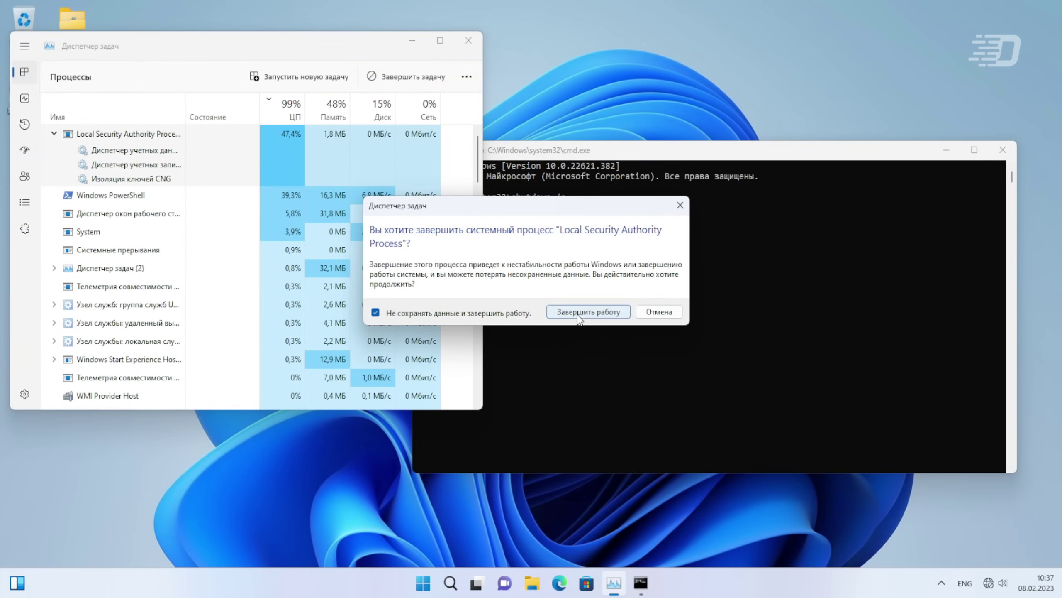
click(583, 312)
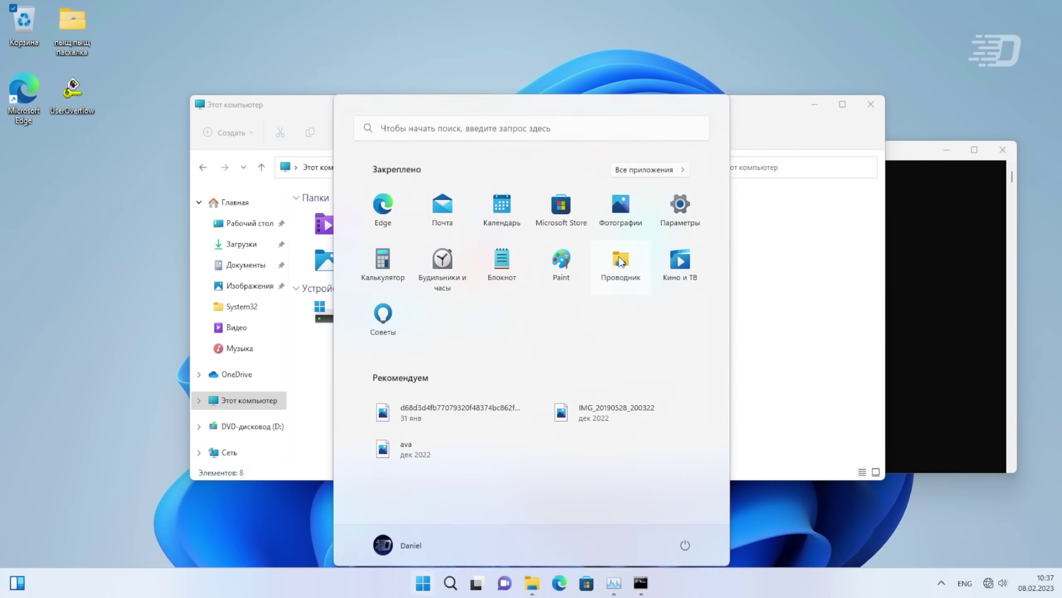
- Open a new File Explorer window on its Home page
click(623, 253)
key(super)
key(super)
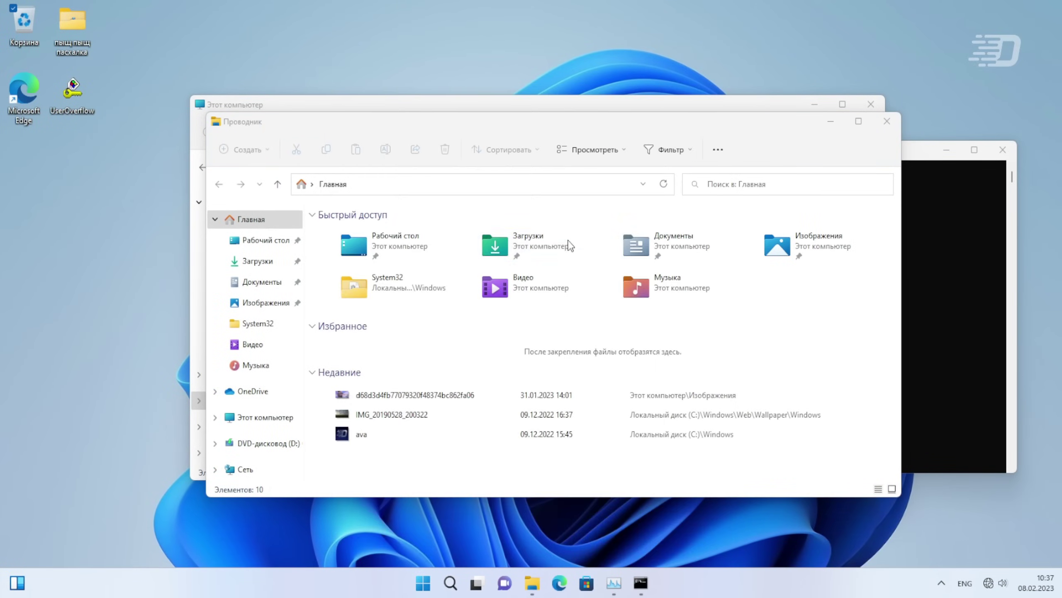
key(super)
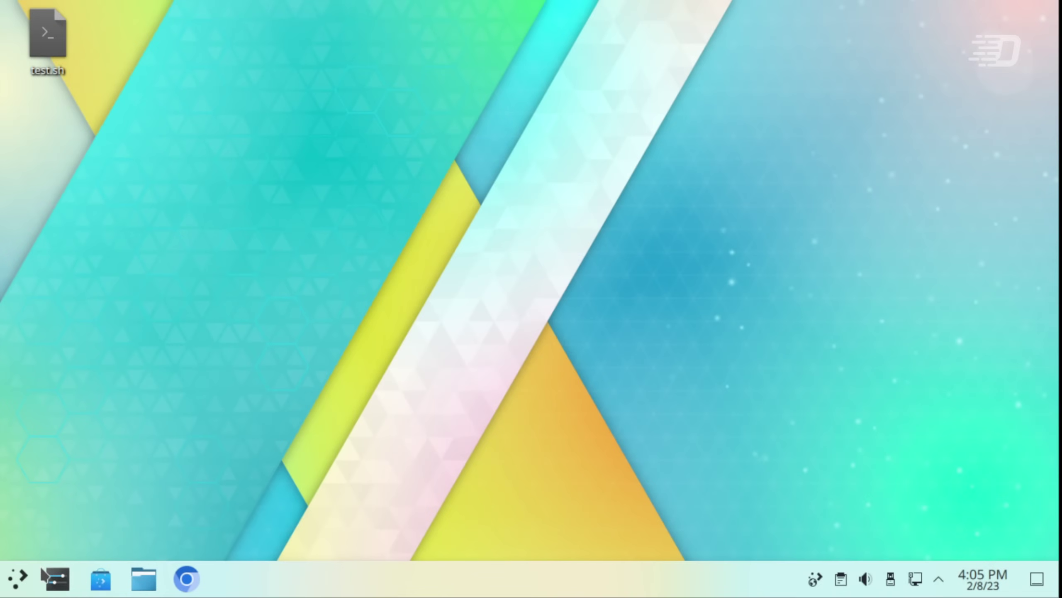
- Open the Users page of KDE System Settings from the application launcher
click(17, 578)
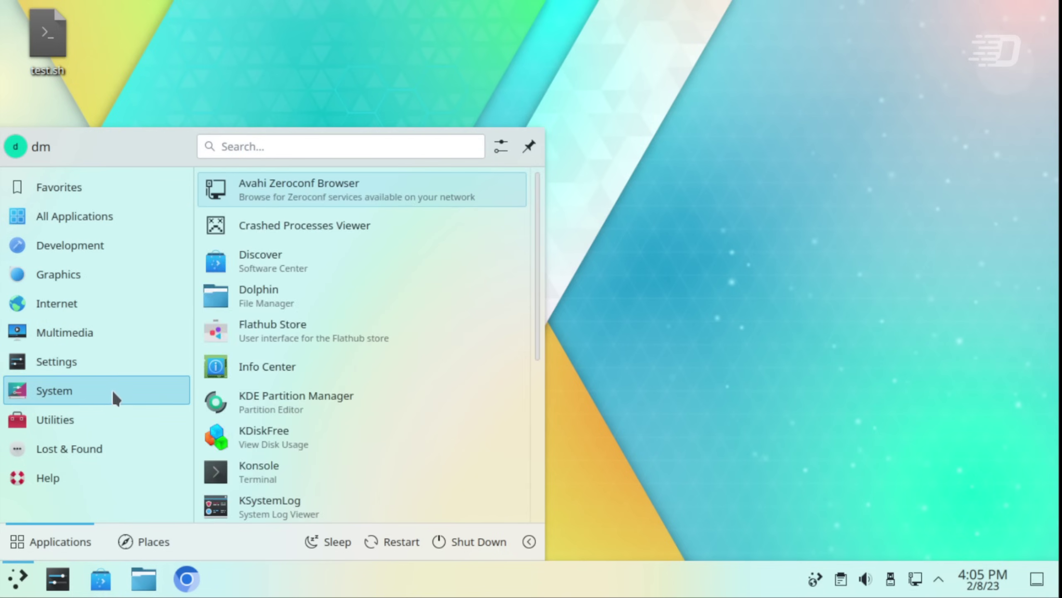
mouse_move(113, 360)
click(264, 205)
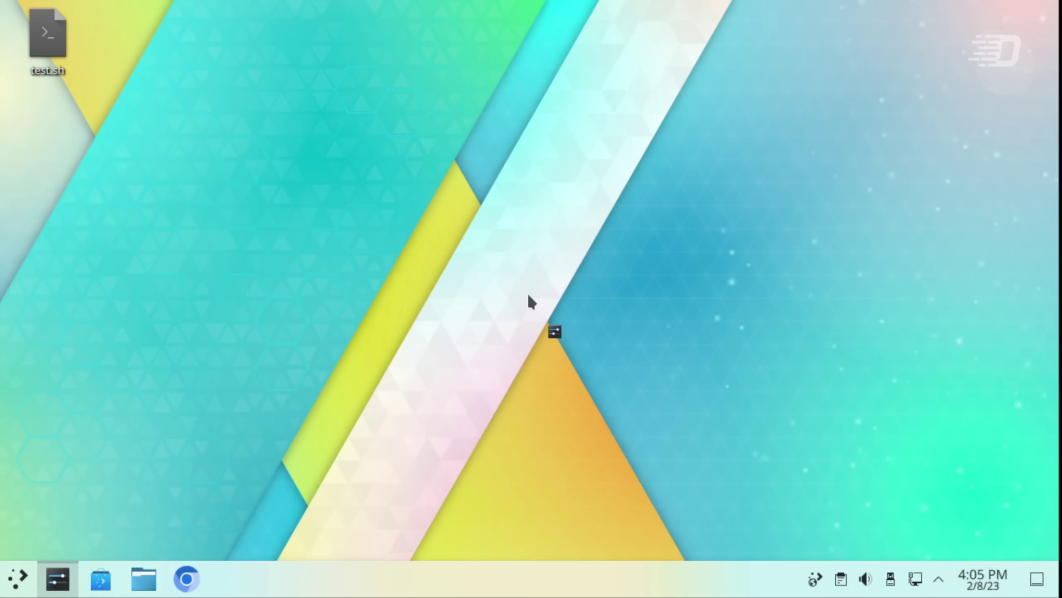
scroll(214, 183, down, 2)
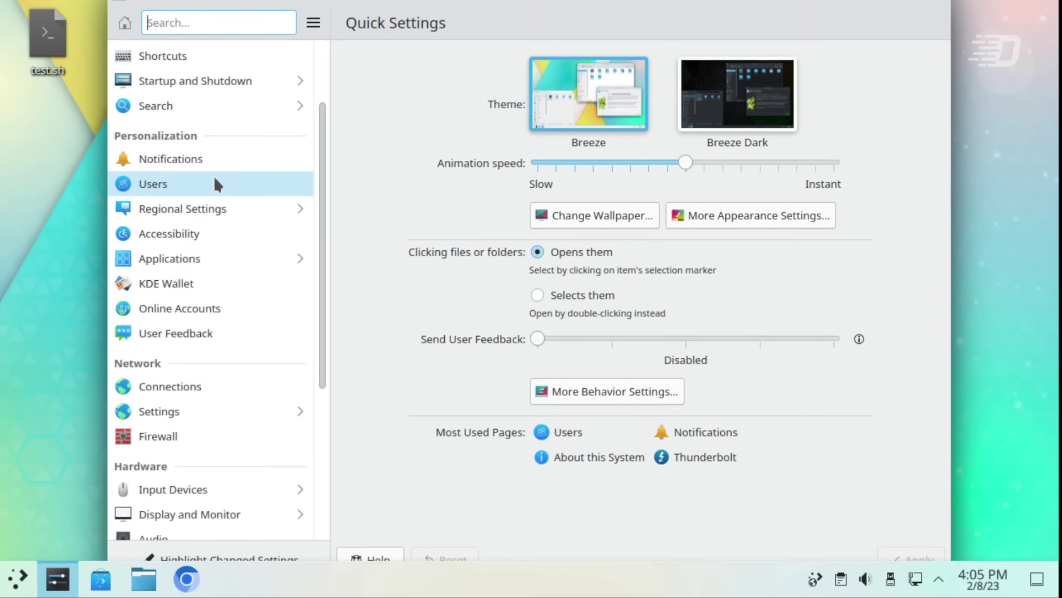
click(194, 185)
- Add a new user with its name and username, keeping Account type Standard
scroll(195, 280, down, 5)
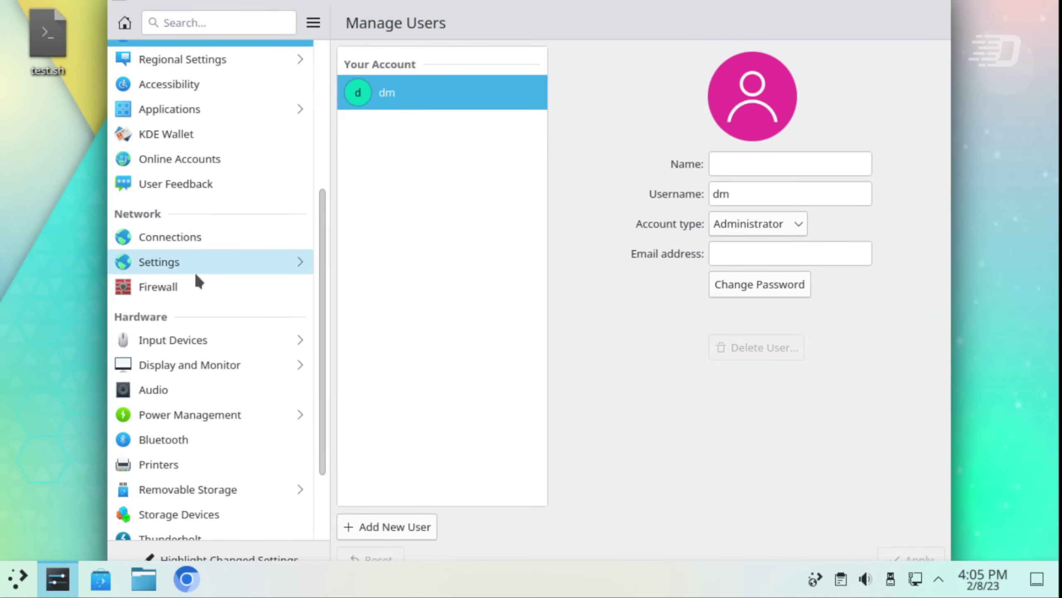
click(431, 523)
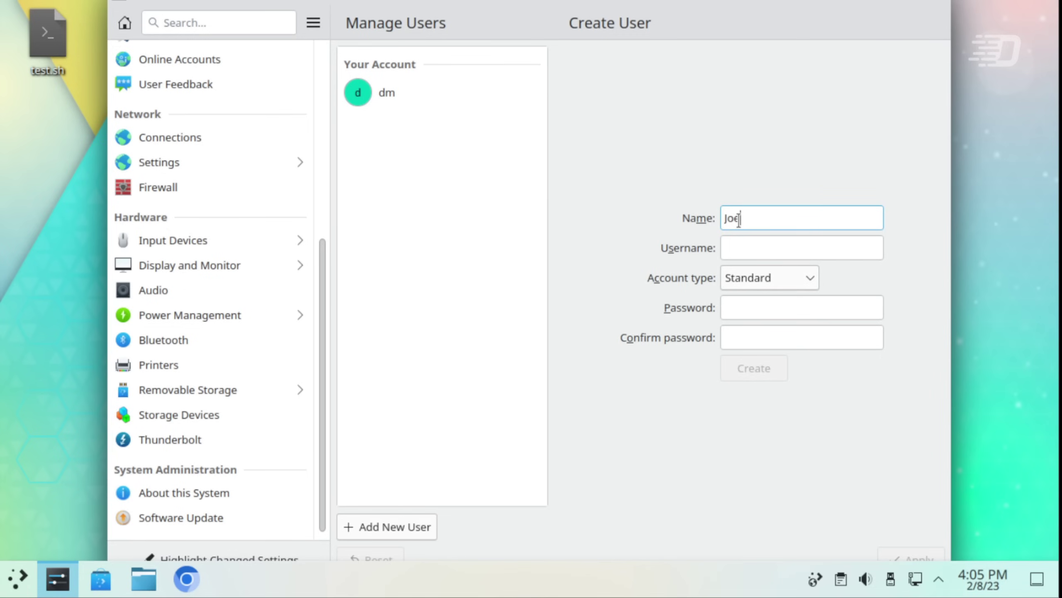
click(738, 247)
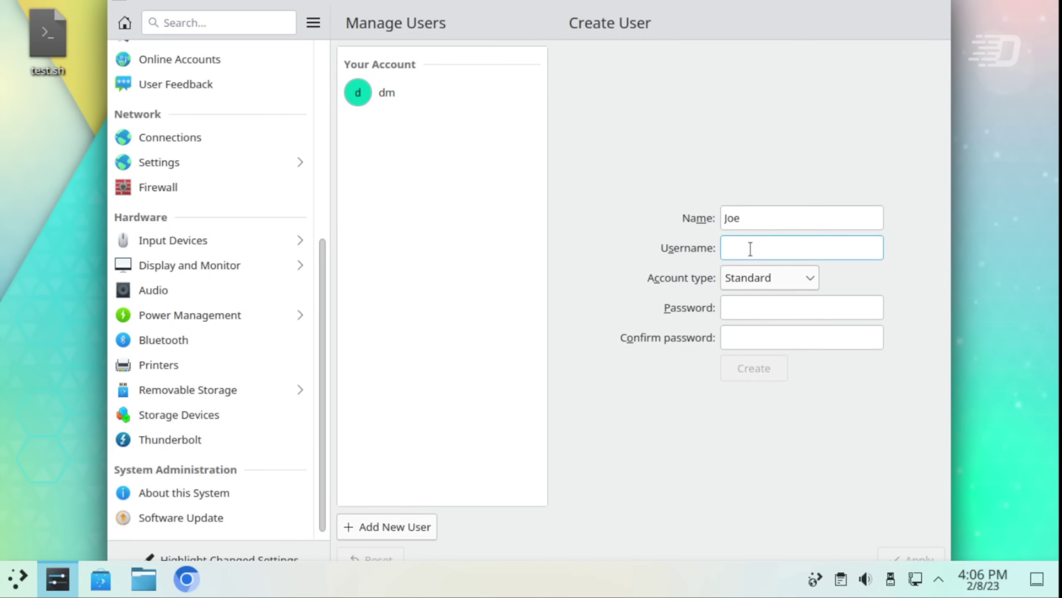
click(769, 280)
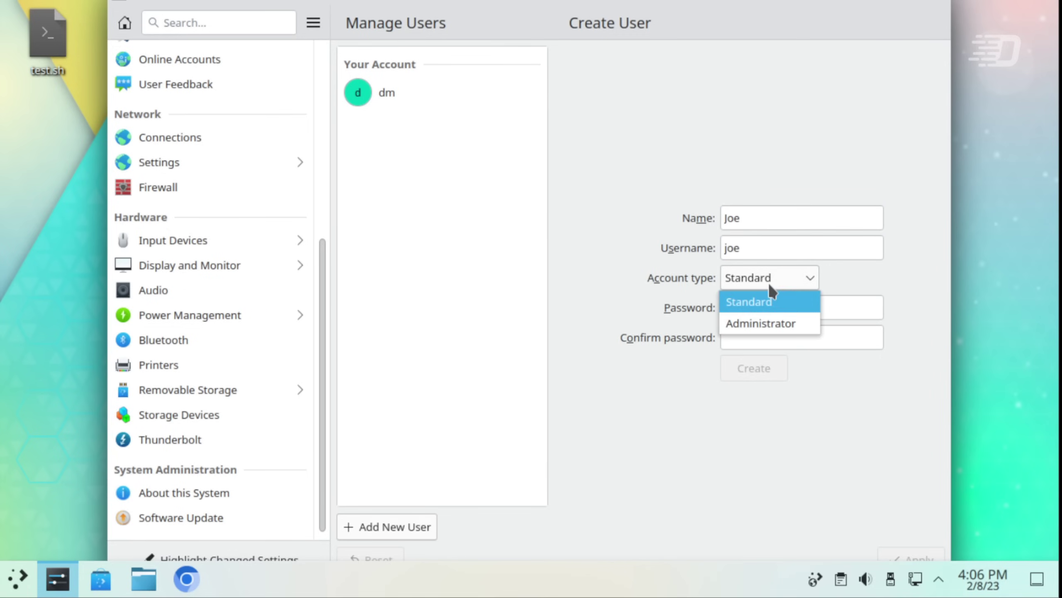
click(778, 308)
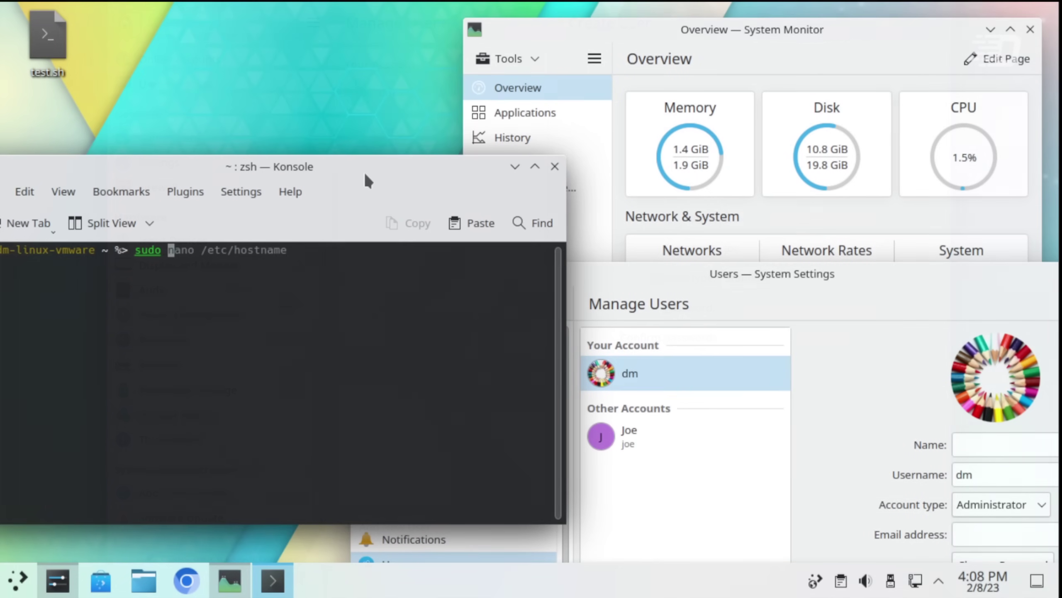
- Run sudo sh /home/dm/Desktop/test.sh in Konsole and enter the sudo password
text(sh)
key(Right)
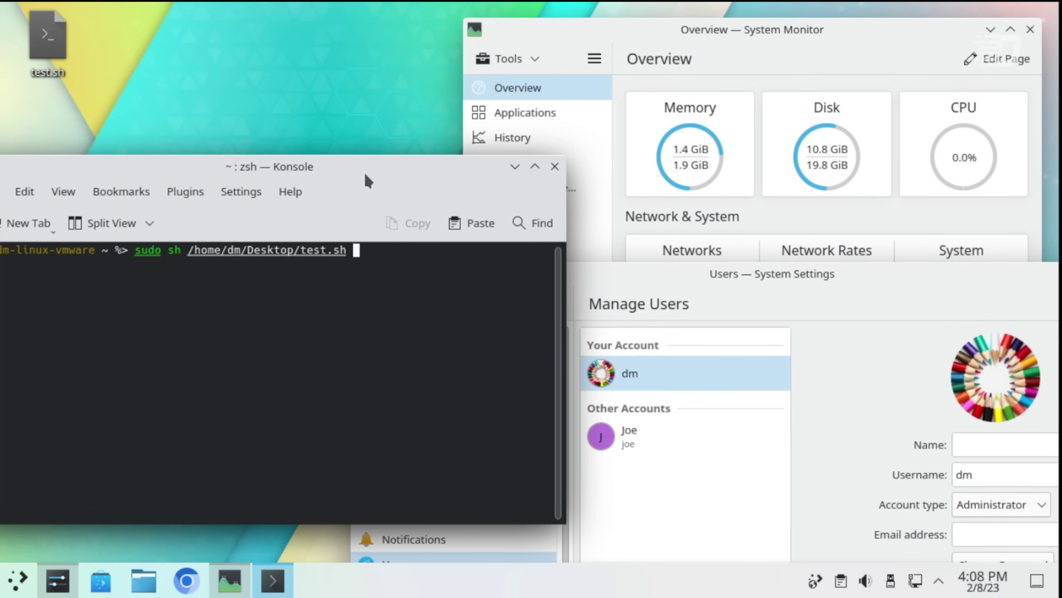
key(Return)
text(***)
key(Return)
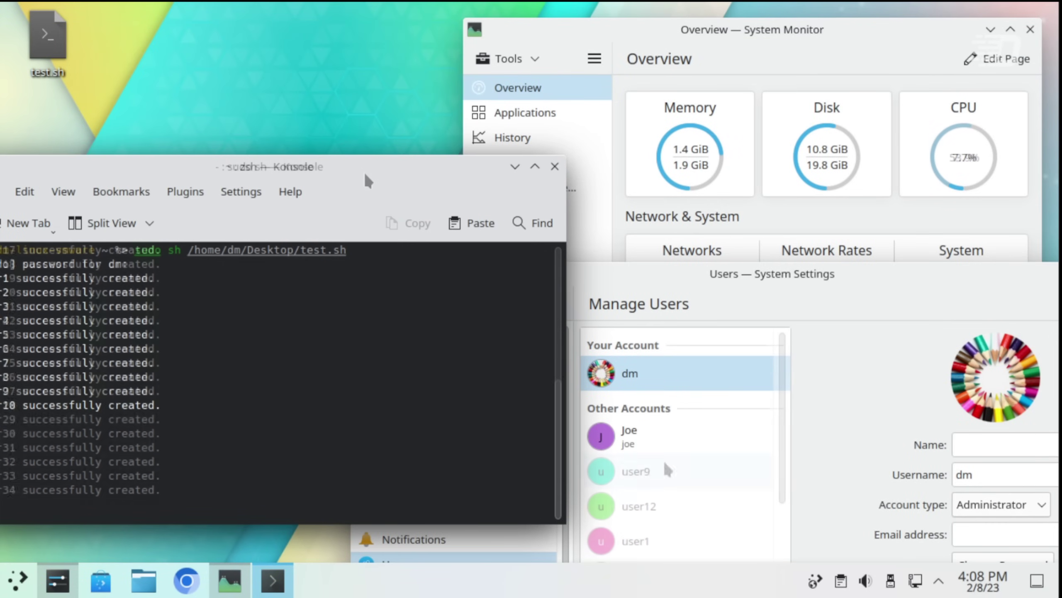
drag(363, 171, 427, 163)
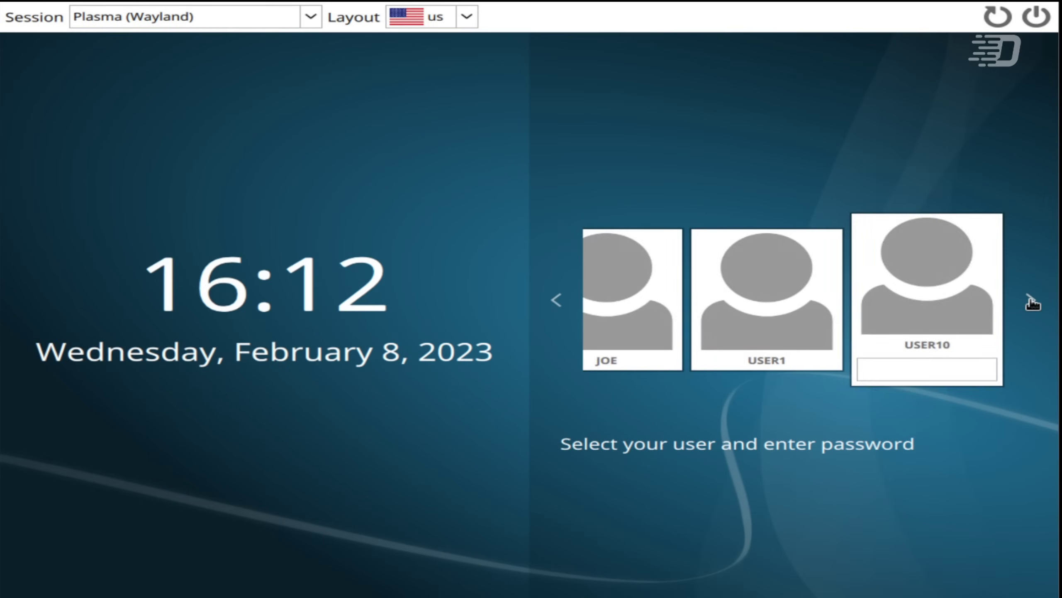
- Advance the SDDM user carousel from USER1004 until USER1038 and USER1039 appear
click(1031, 301)
click(1031, 301)
click(1031, 300)
click(1032, 301)
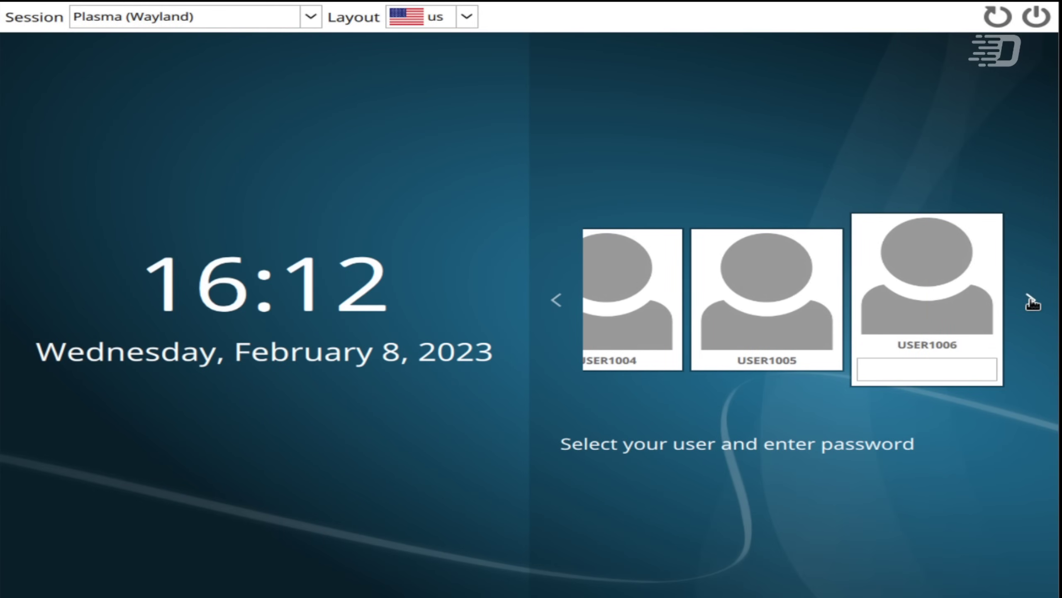
click(1031, 300)
click(1031, 301)
click(1032, 300)
click(1032, 300)
click(1031, 300)
click(1031, 300)
click(1031, 301)
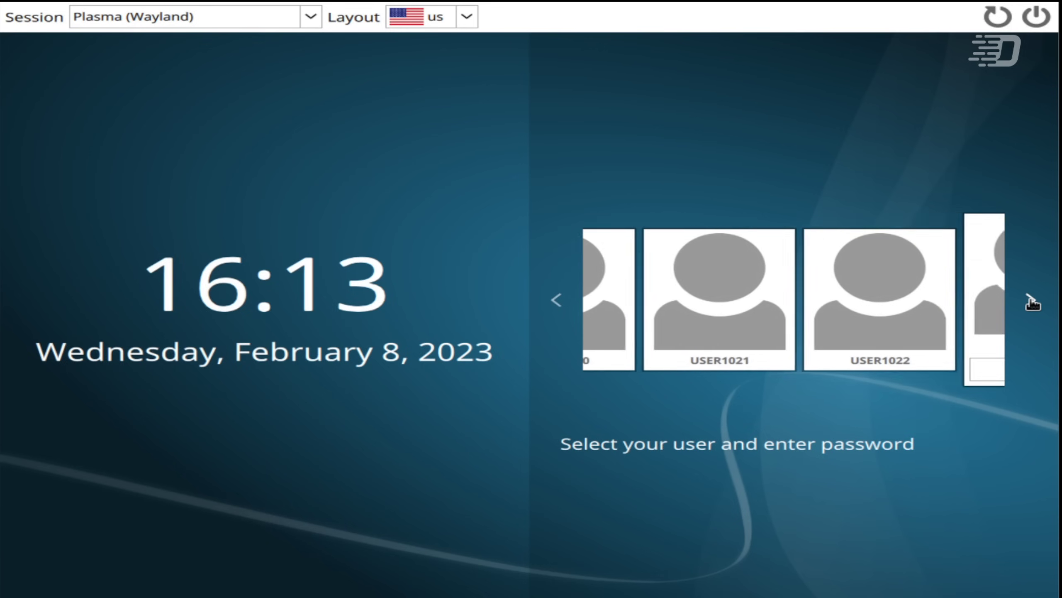
click(1031, 301)
click(1031, 300)
click(1032, 300)
click(1031, 300)
click(1031, 300)
click(1031, 301)
click(1031, 301)
click(1031, 301)
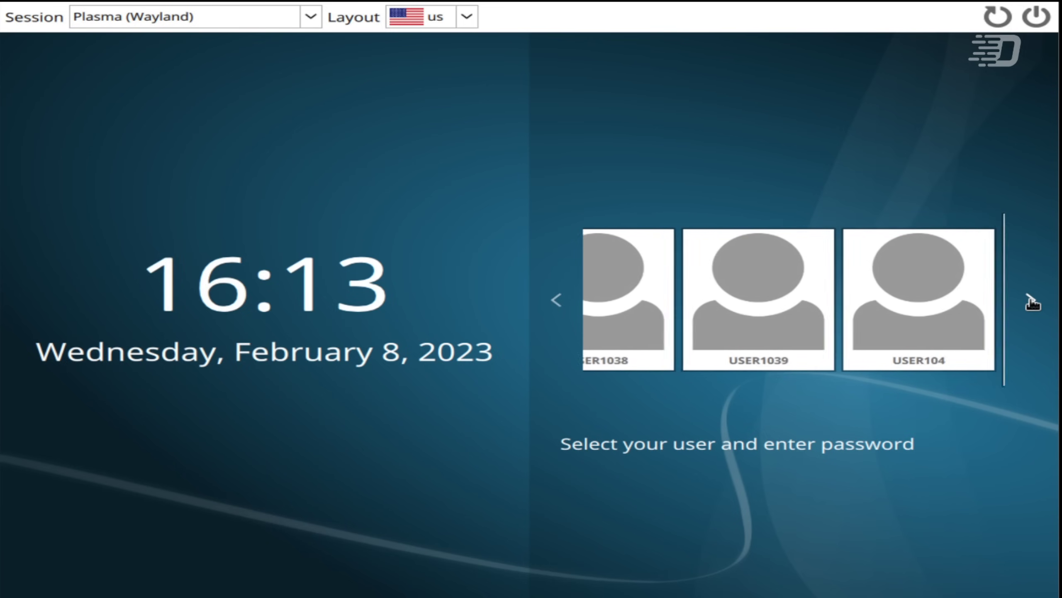
click(1031, 301)
click(1032, 301)
click(1031, 301)
click(1032, 300)
click(1031, 300)
click(1032, 300)
click(1031, 300)
click(1031, 301)
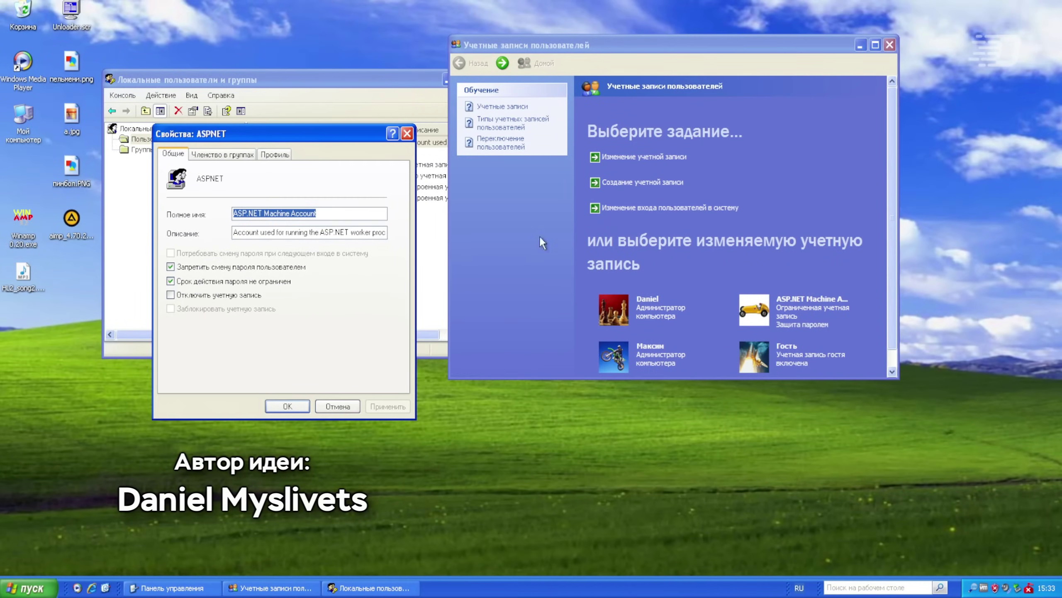
- Sign in as another local user, typing the user name in the ENG layout plus the password
click(795, 322)
click(638, 170)
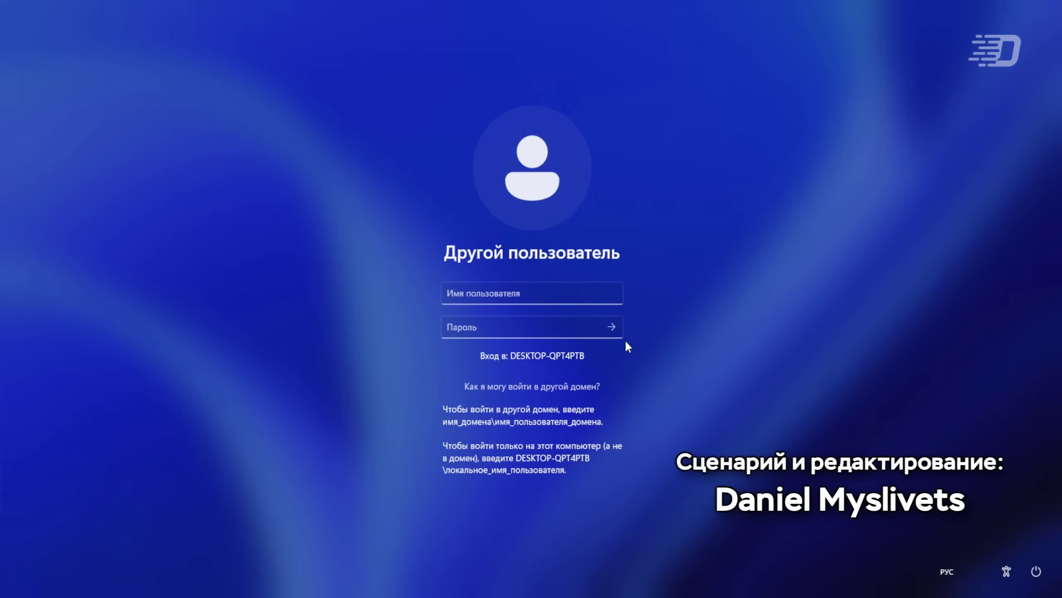
text(Вфт)
key(BackSpace)
key(BackSpace)
key(BackSpace)
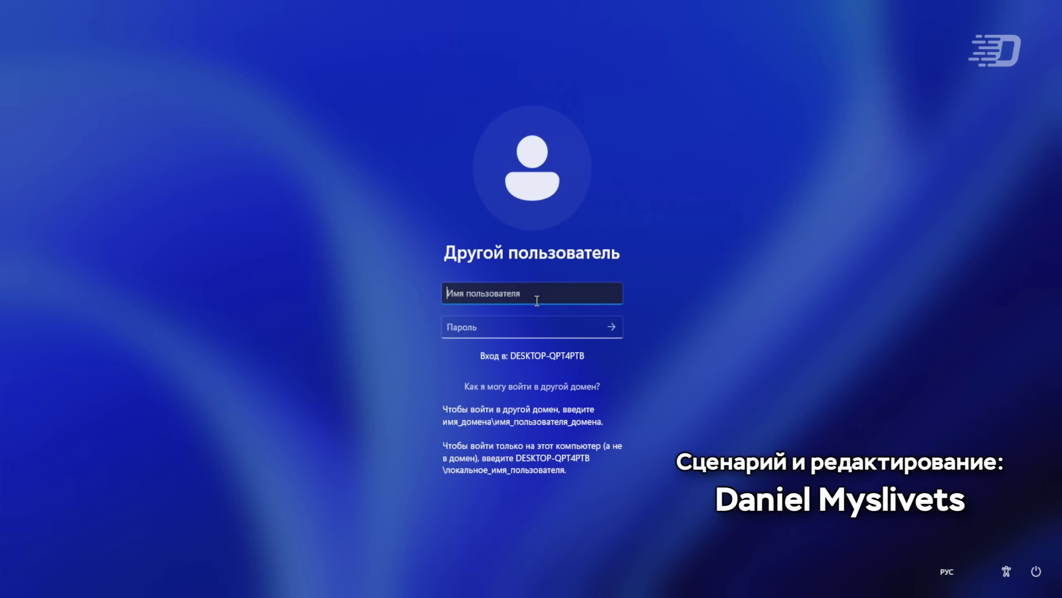
key(alt+shift)
text(Daniel)
key(Tab)
text(****)
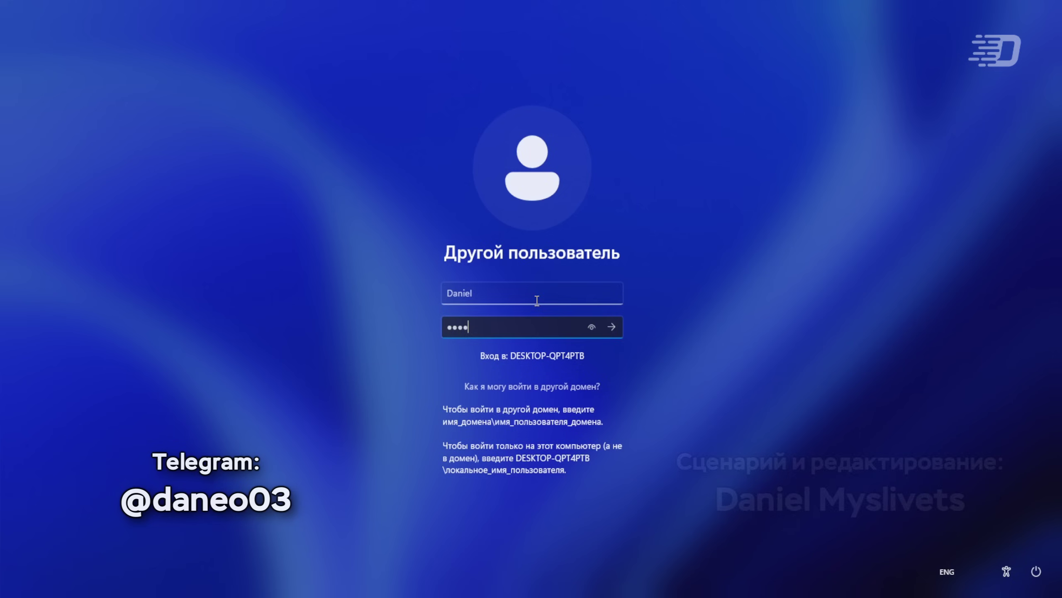
key(shift+Tab)
key(Return)
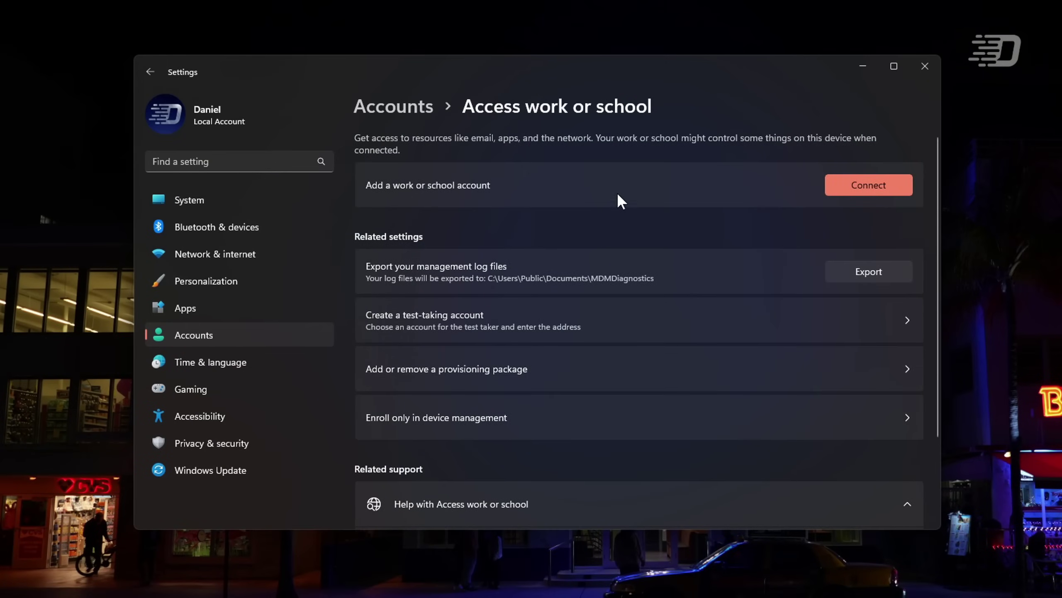
- View the test-taking account's Test taking settings, then return to the Accounts overview
click(846, 326)
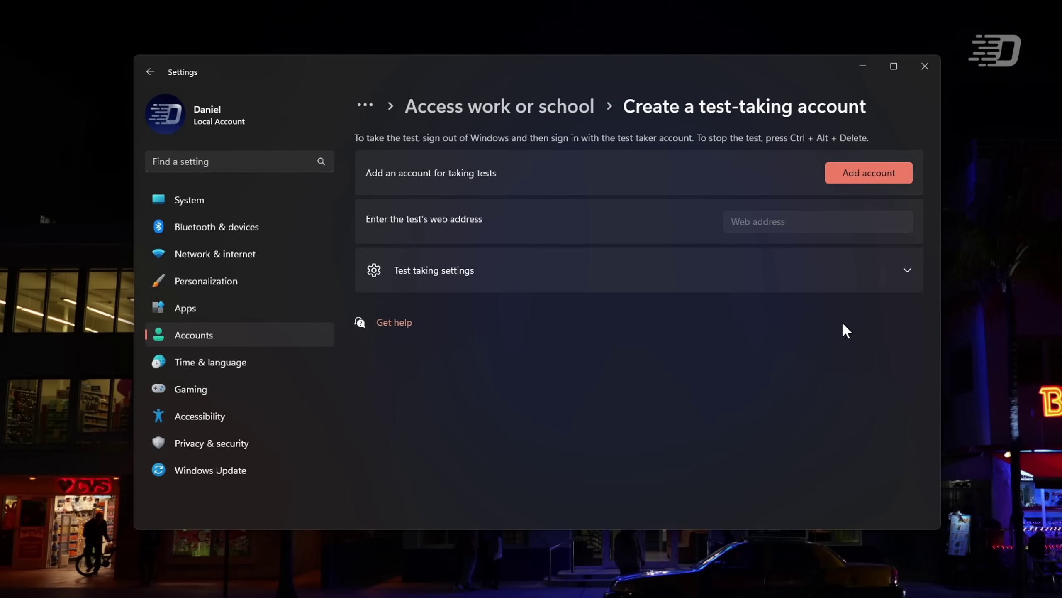
click(610, 262)
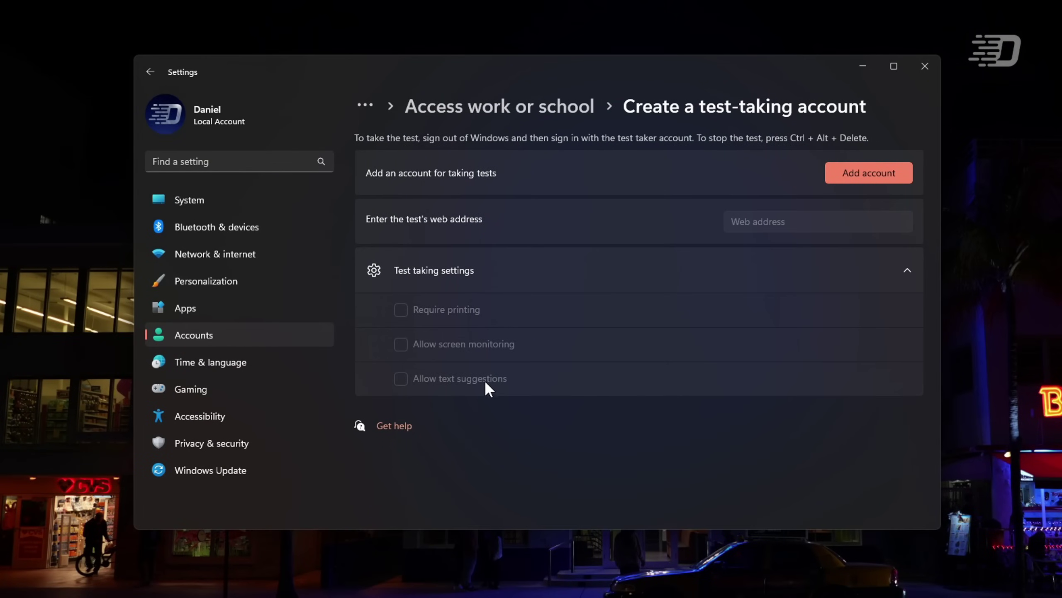
click(523, 106)
click(441, 106)
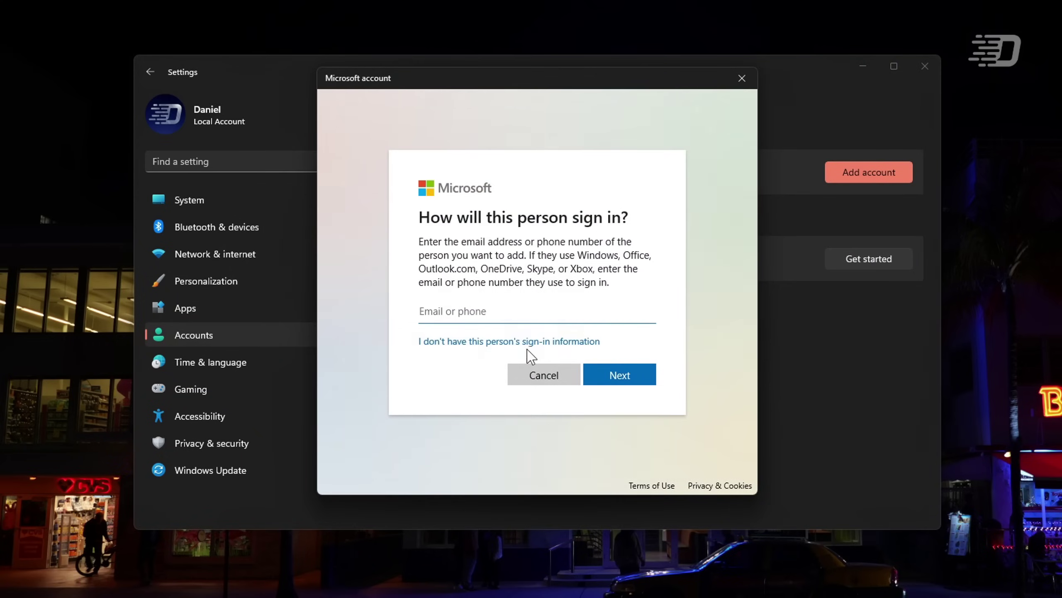
- Start adding a local user without a Microsoft account, submit an empty name, then return to Accounts
click(526, 347)
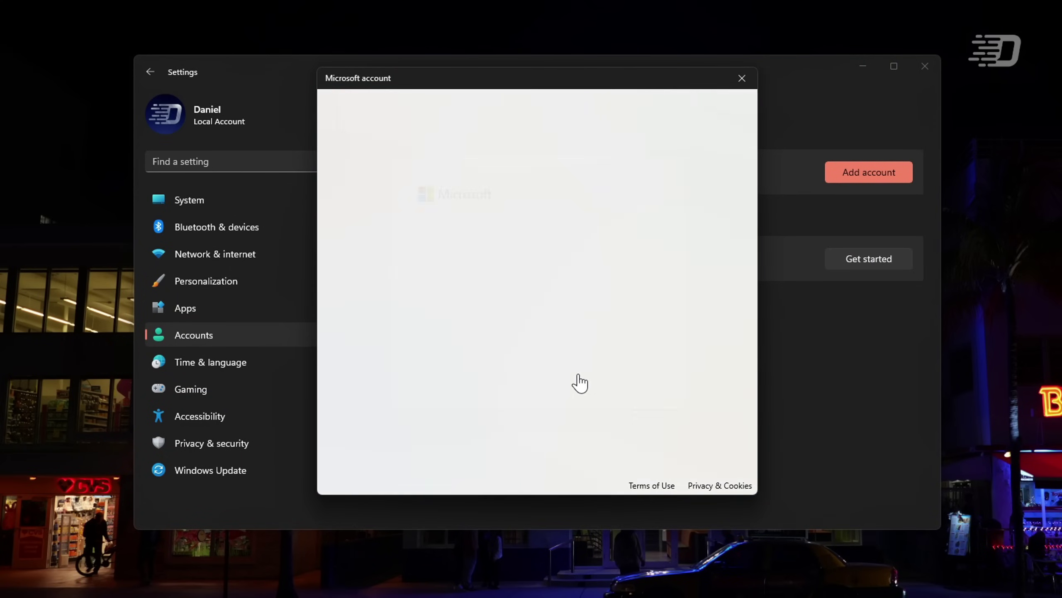
key(Tab)
key(Tab)
key(Tab)
key(Return)
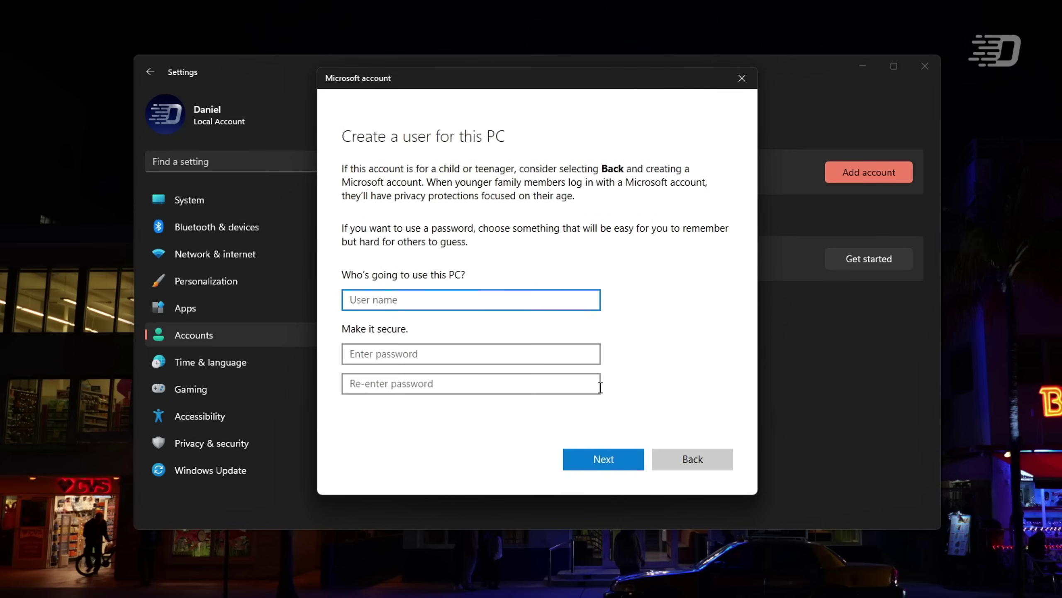
key(Return)
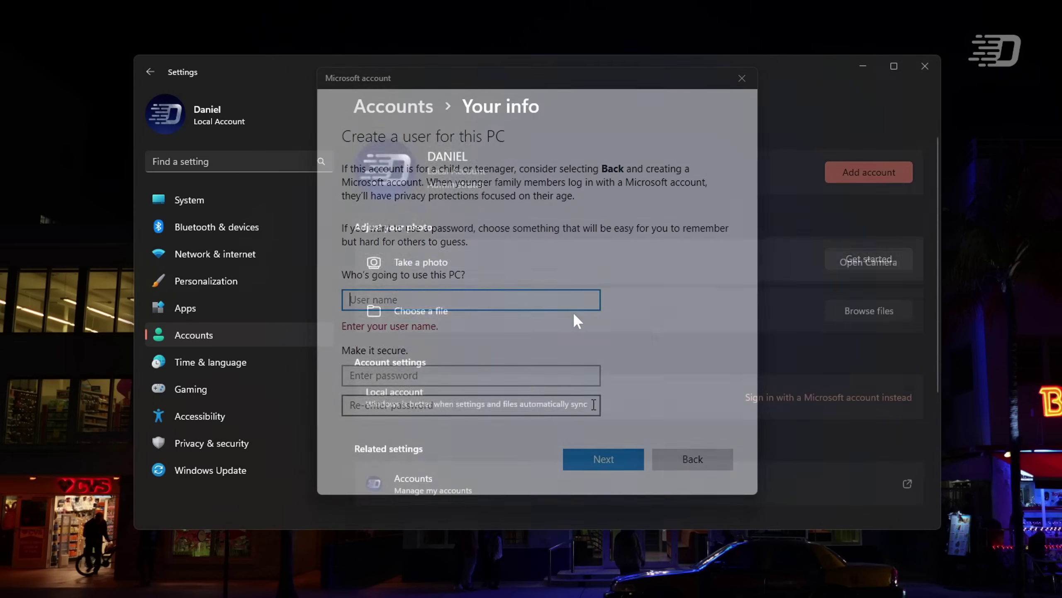
scroll(572, 308, down, 4)
scroll(571, 302, up, 5)
key(alt+Left)
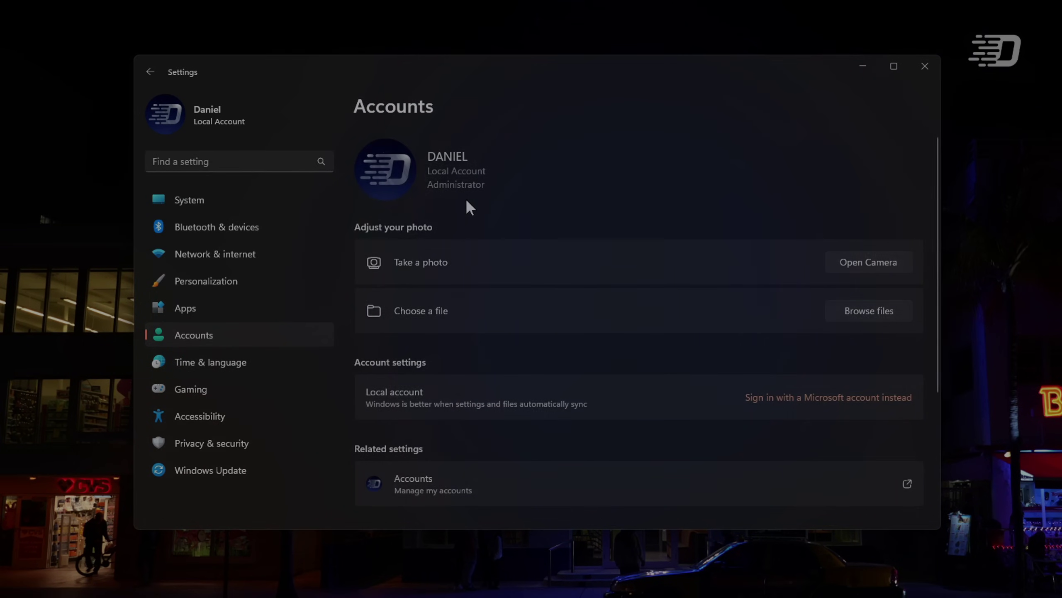
scroll(499, 281, down, 3)
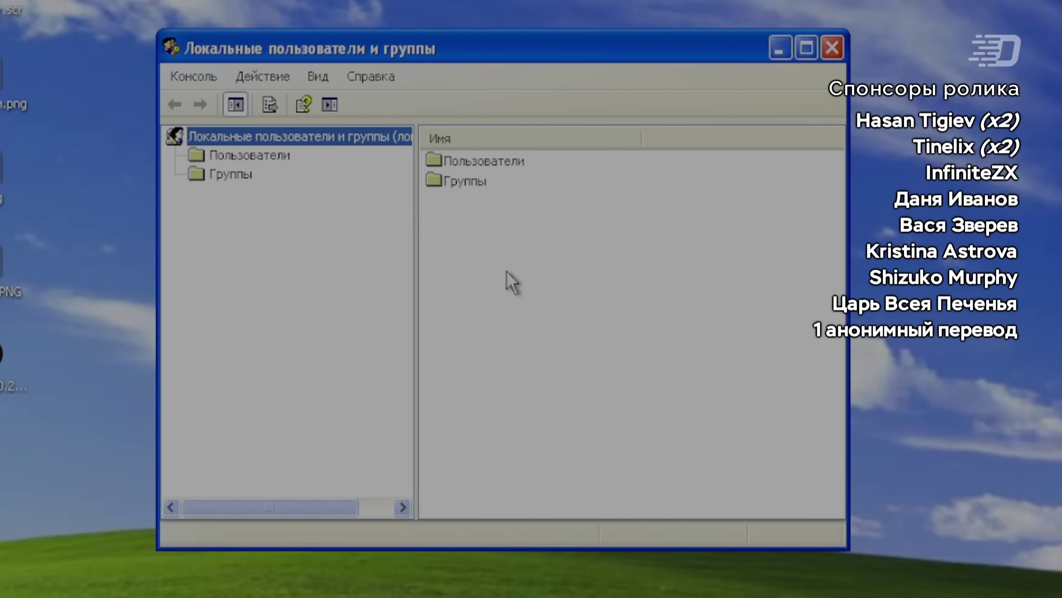
- Make the Гость account require a password change at next logon and apply it
click(281, 161)
click(467, 263)
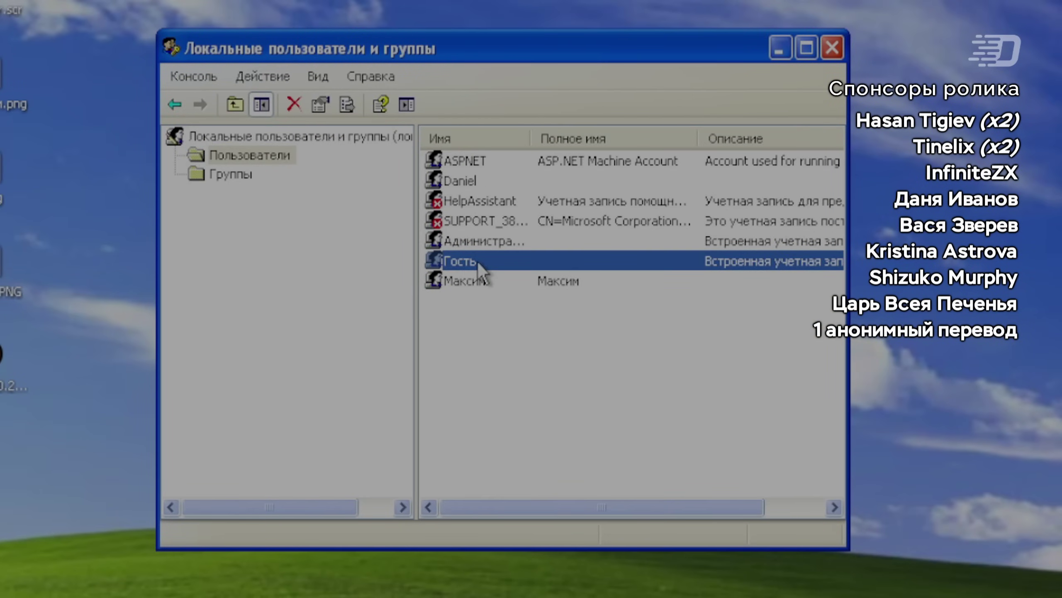
double_click(478, 261)
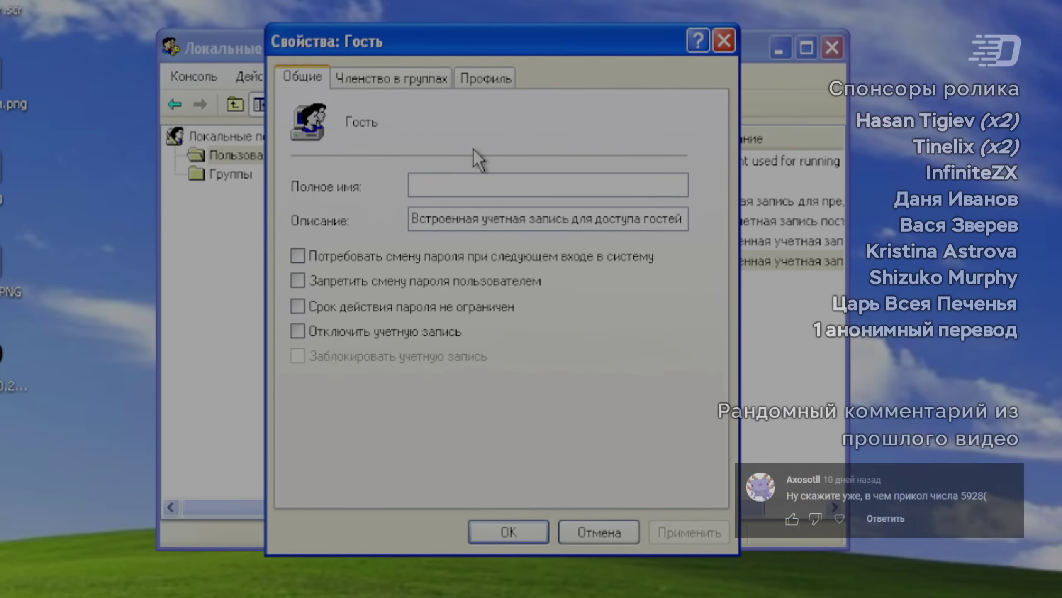
click(406, 257)
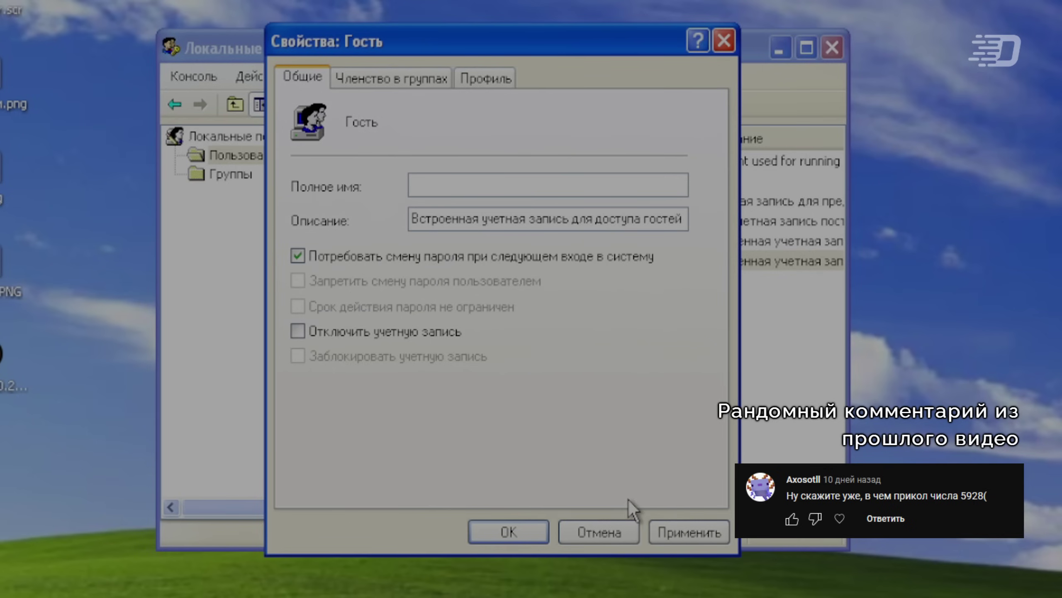
click(680, 536)
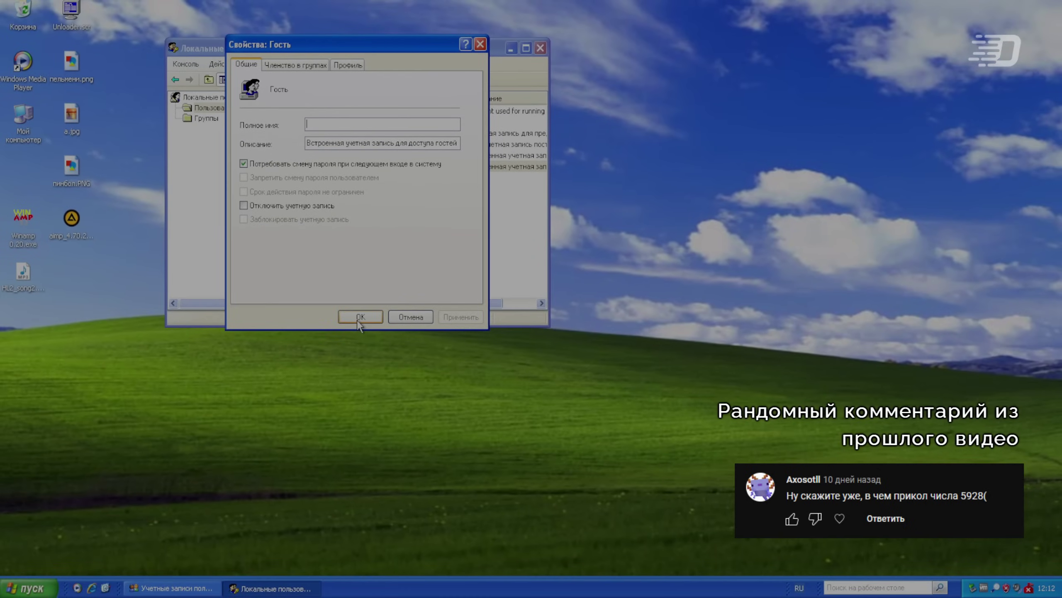
click(359, 322)
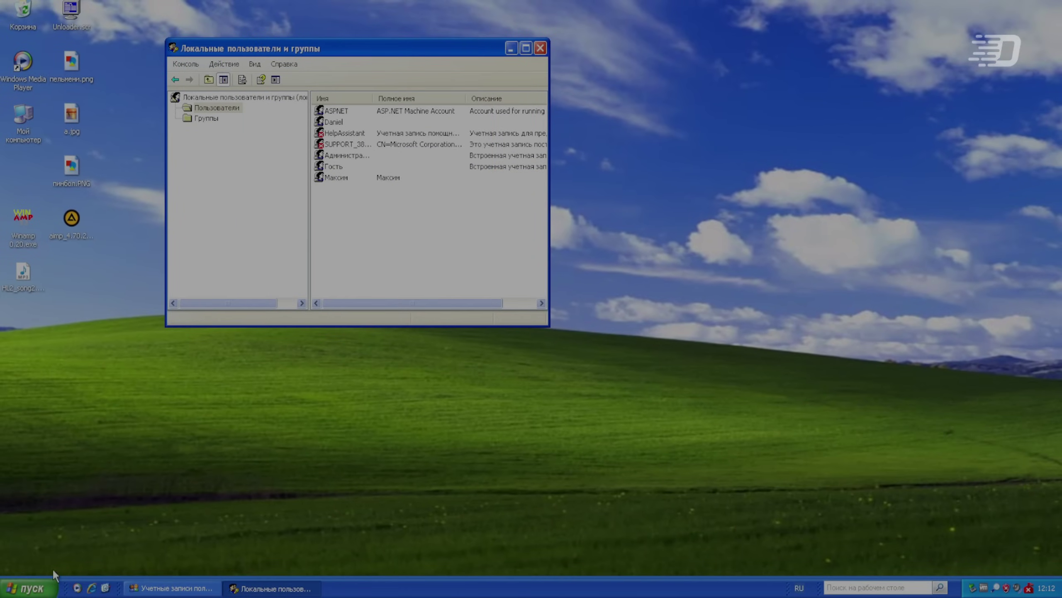
- Log off the current Windows XP user from the Пуск menu and open the VM's main system menu
click(28, 588)
click(124, 566)
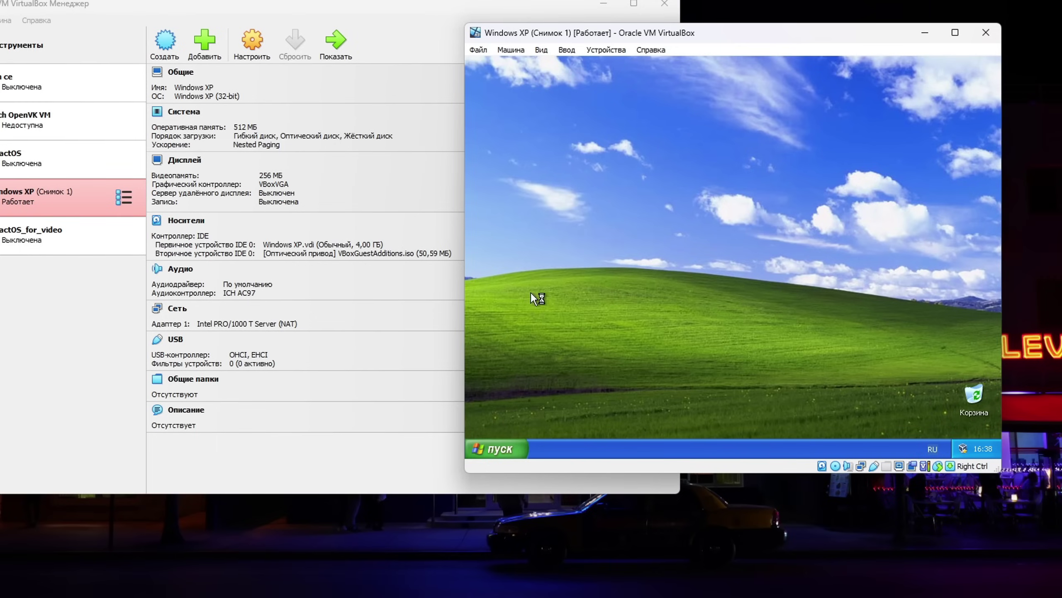
click(495, 441)
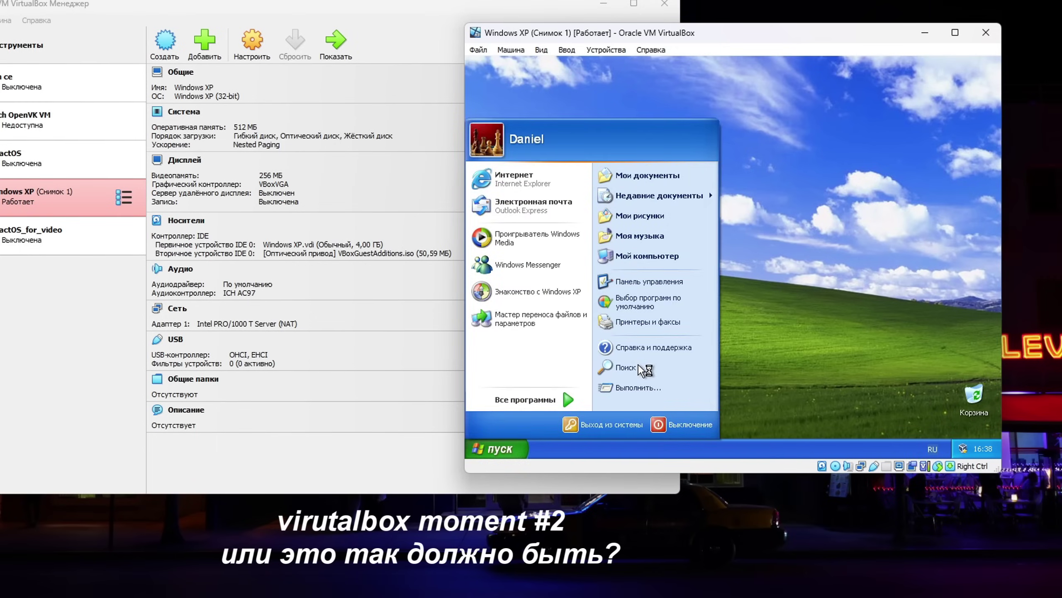